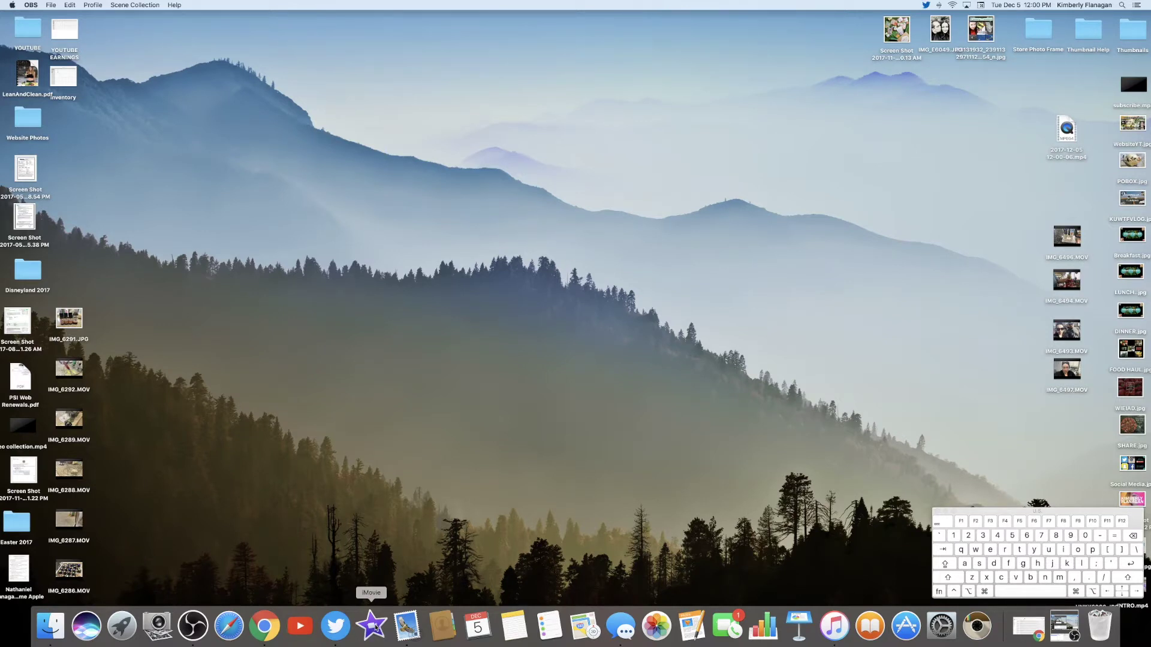
Switch to iMovie, leave the open vlogmas5 project, and create a new blank movie project
{"action": "left_click", "coordinate": [373, 631]}
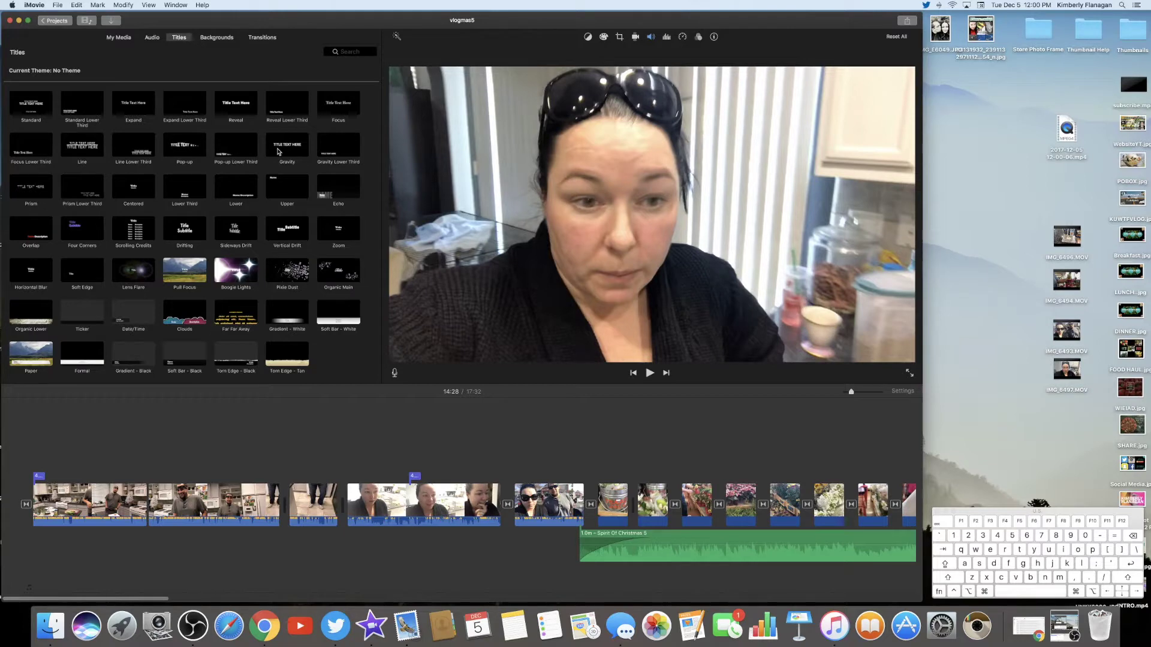
{"action": "left_click", "coordinate": [53, 22]}
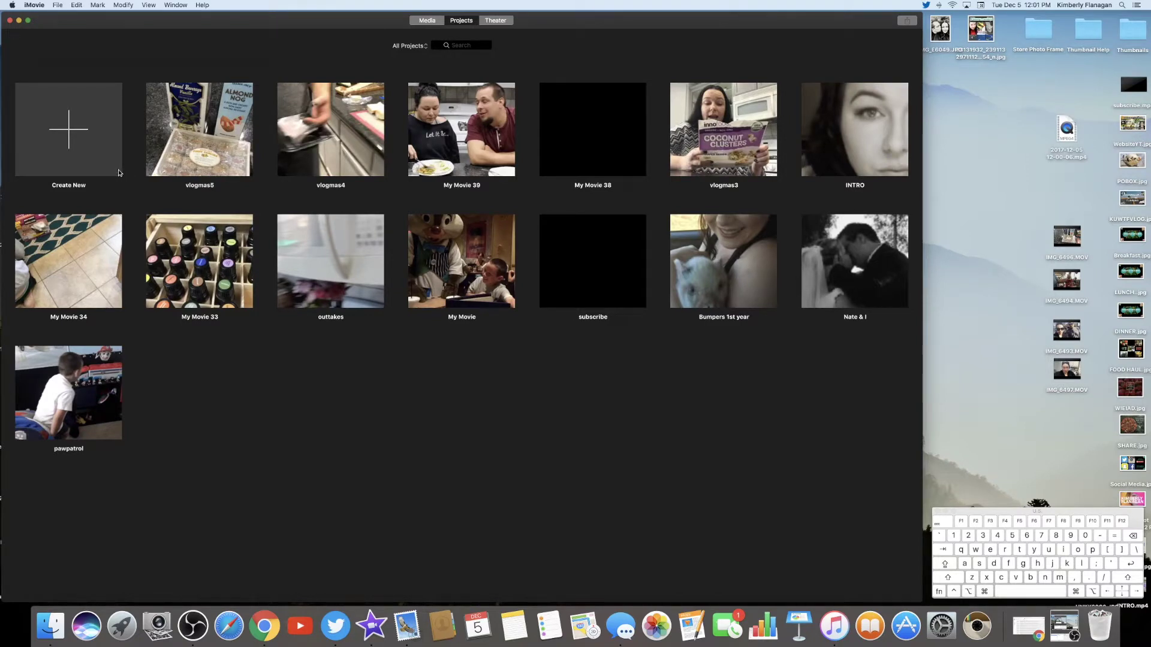
{"action": "left_click", "coordinate": [69, 133]}
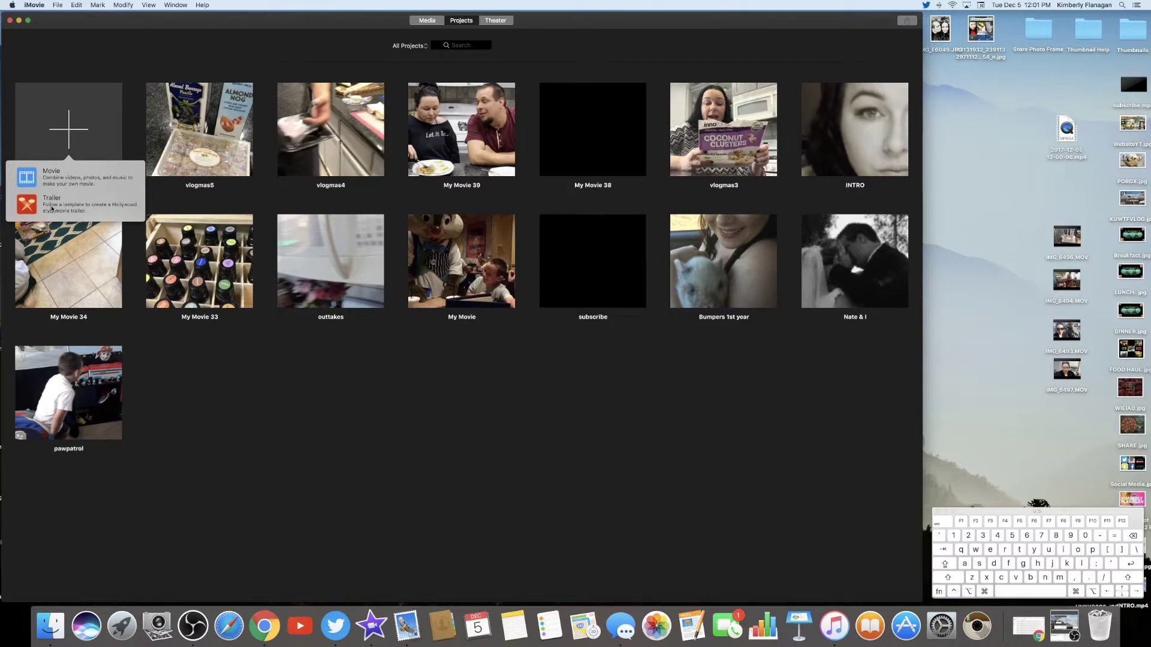
{"action": "left_click", "coordinate": [64, 183]}
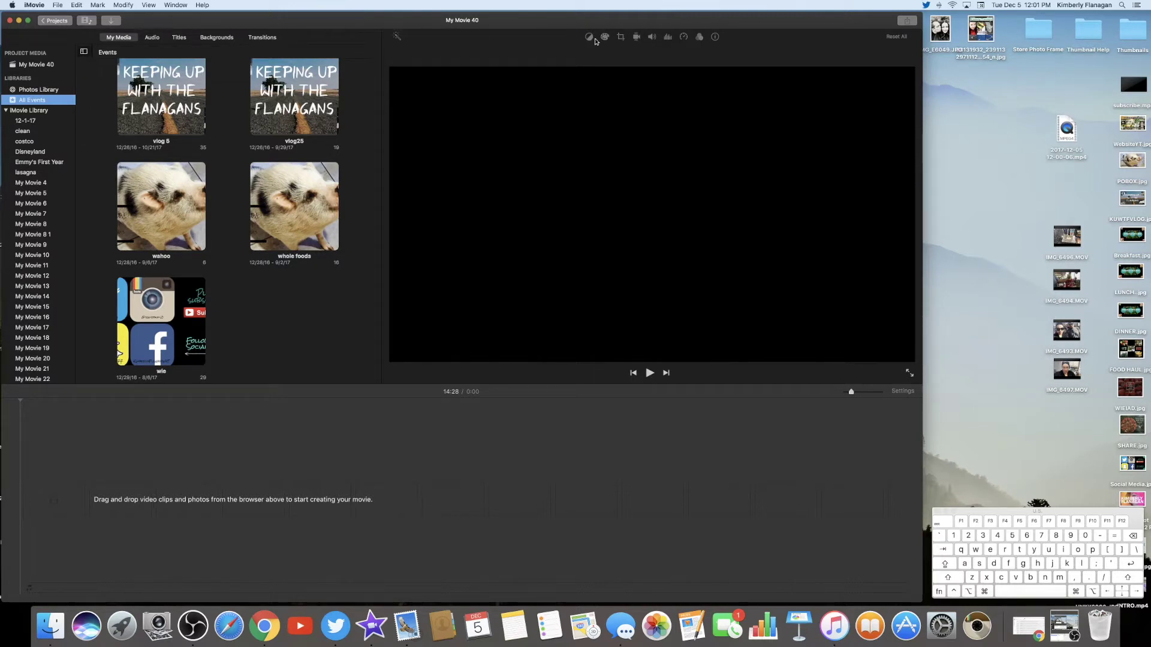
{"action": "left_click", "coordinate": [513, 510]}
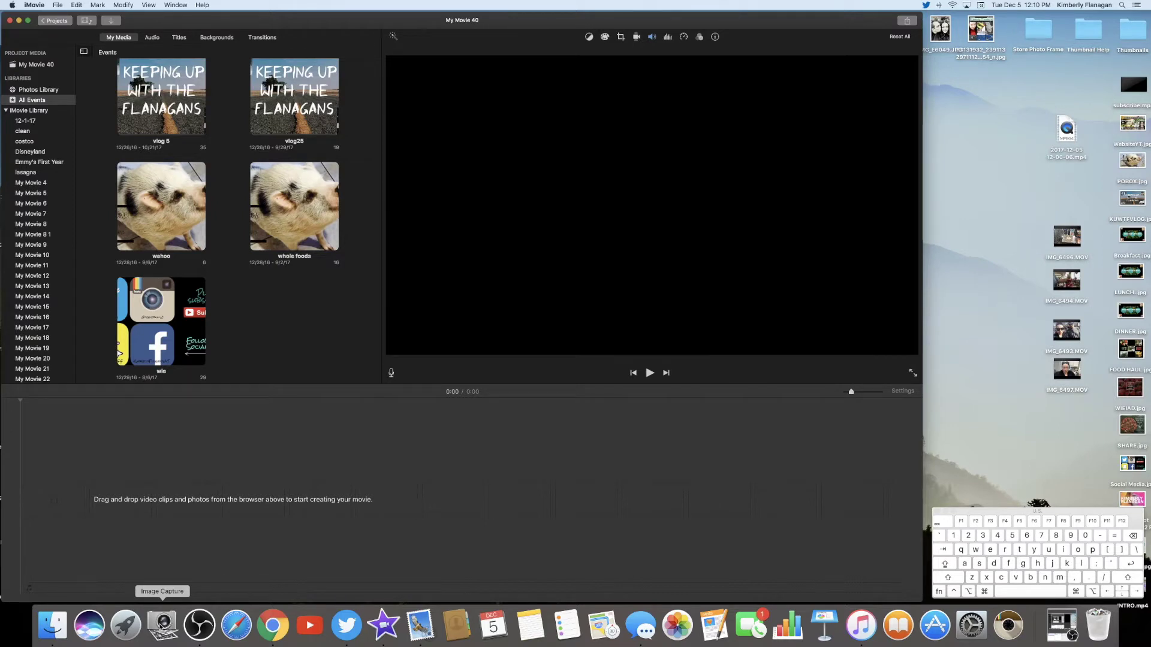
Open Image Capture, select the five newest items on the connected iPhone, and close it without importing them
{"action": "left_click", "coordinate": [162, 625]}
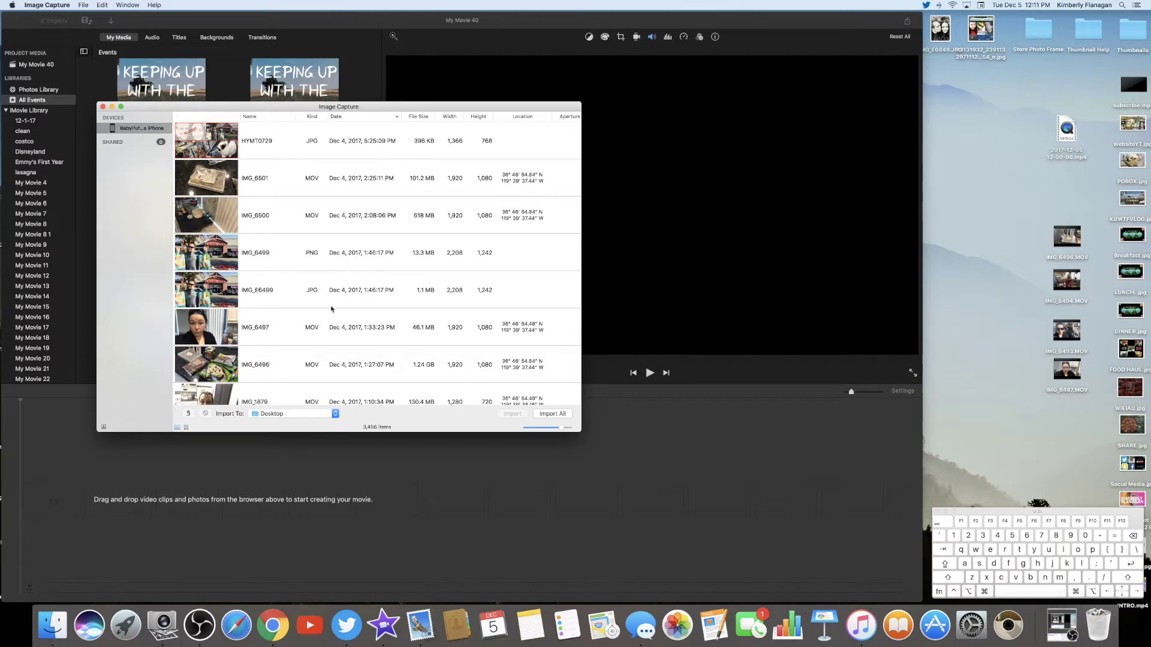
{"action": "left_click", "coordinate": [321, 145]}
{"action": "left_click_drag", "start_coordinate": [321, 146], "coordinate": [334, 296]}
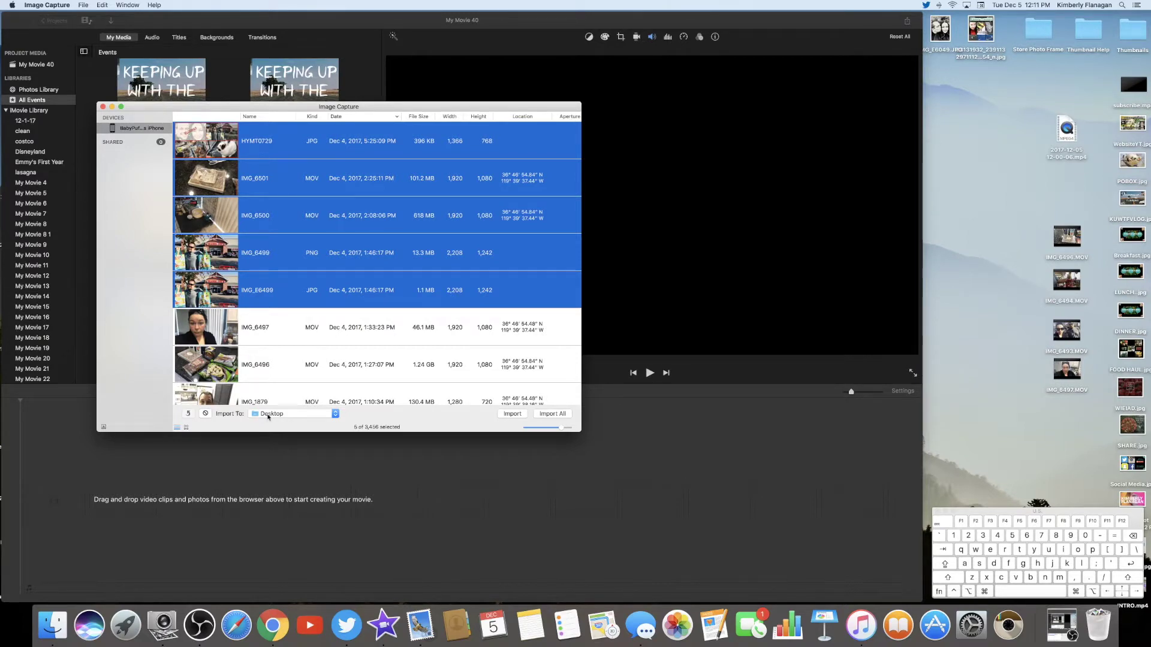
{"action": "left_click", "coordinate": [144, 227]}
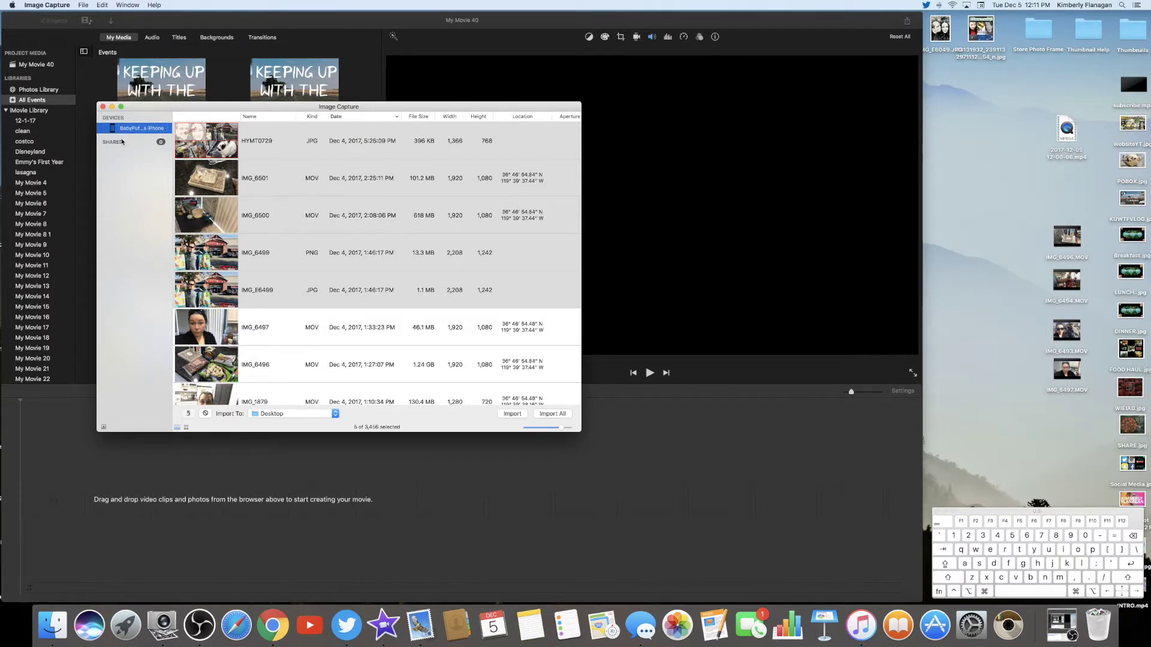
{"action": "left_click", "coordinate": [102, 107]}
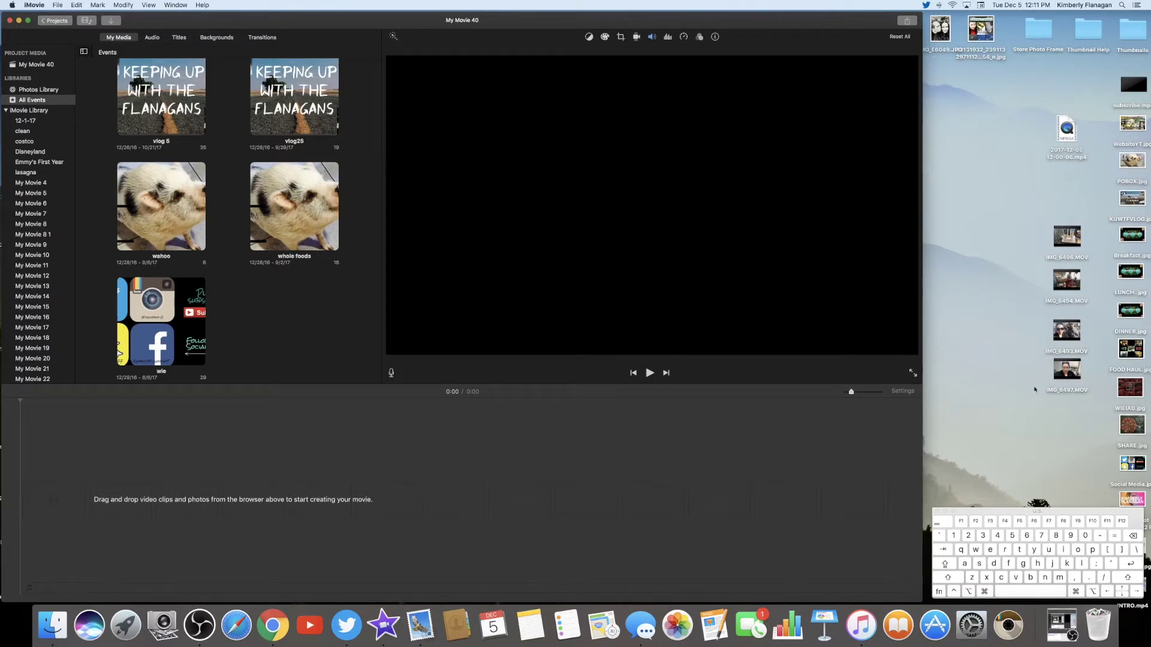
Add the four desktop clips IMG_6496, IMG_6494, IMG_6493 and IMG_6497 to the movie's empty timeline and deselect them
{"action": "left_click_drag", "start_coordinate": [1073, 410], "coordinate": [624, 464]}
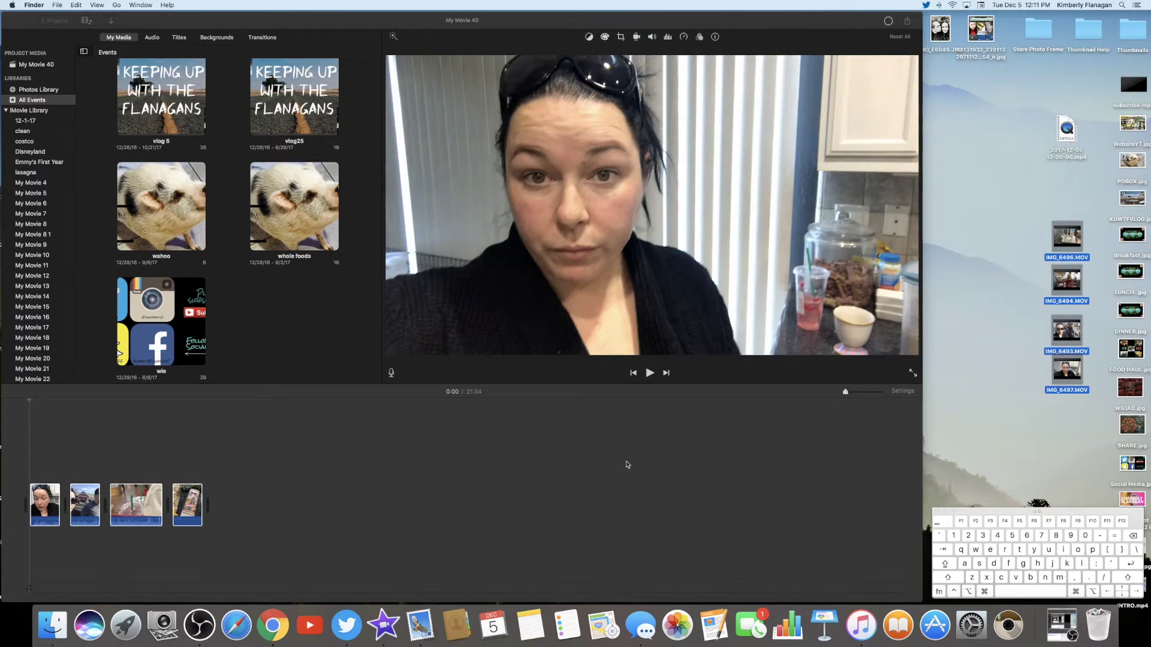
{"action": "left_click", "coordinate": [26, 466]}
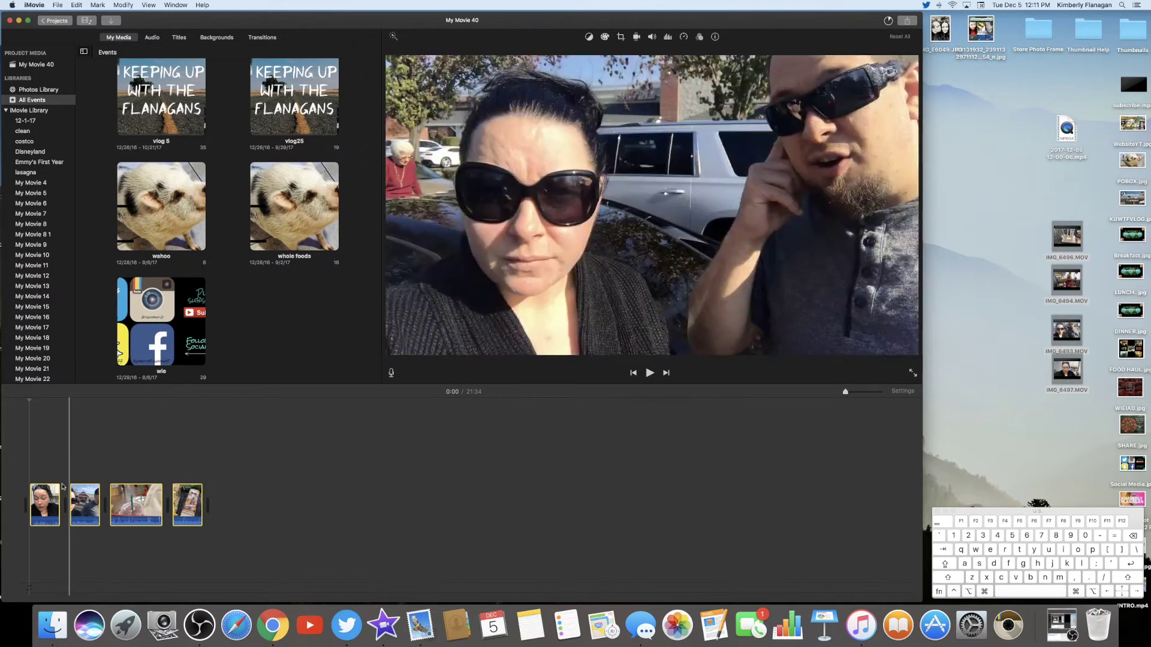
{"action": "left_click", "coordinate": [26, 447]}
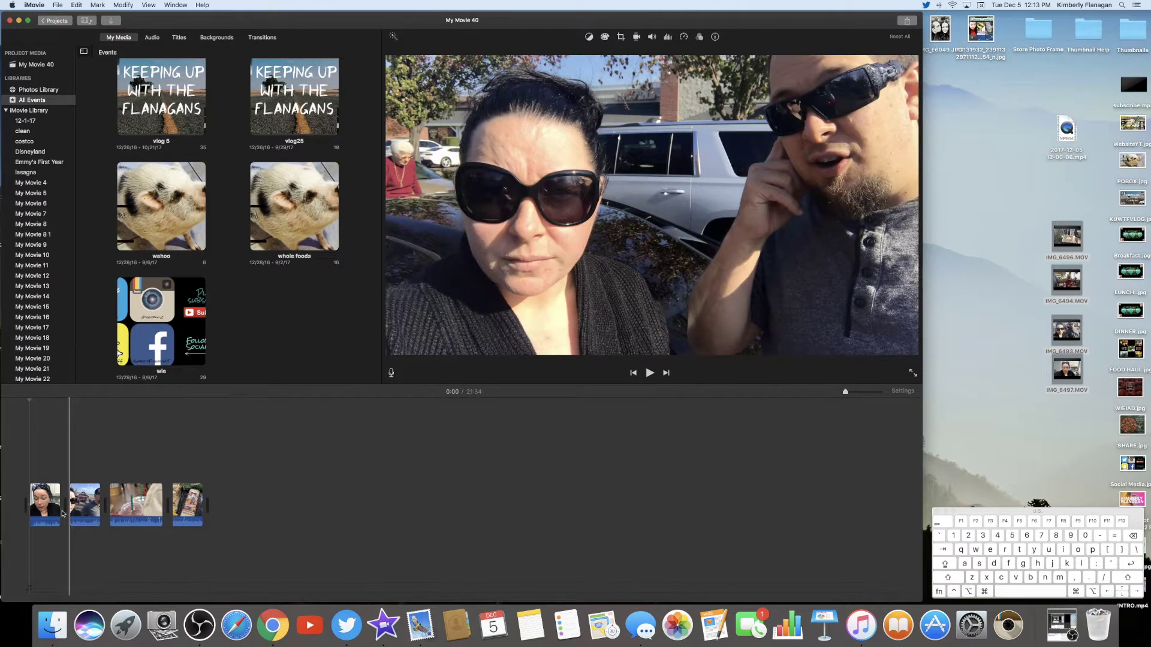
Apply automatic enhancement to all four timeline clips and return the playhead to the start of the movie
{"action": "left_click", "coordinate": [43, 501]}
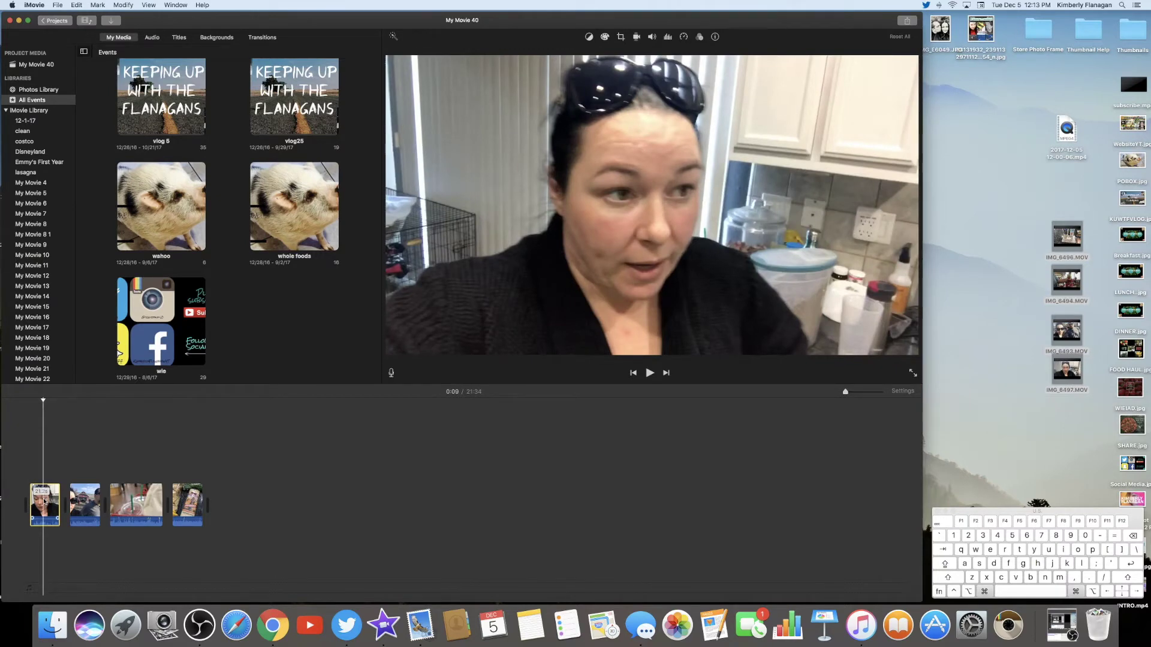
{"action": "left_click", "coordinate": [142, 503]}
{"action": "left_click", "coordinate": [194, 506]}
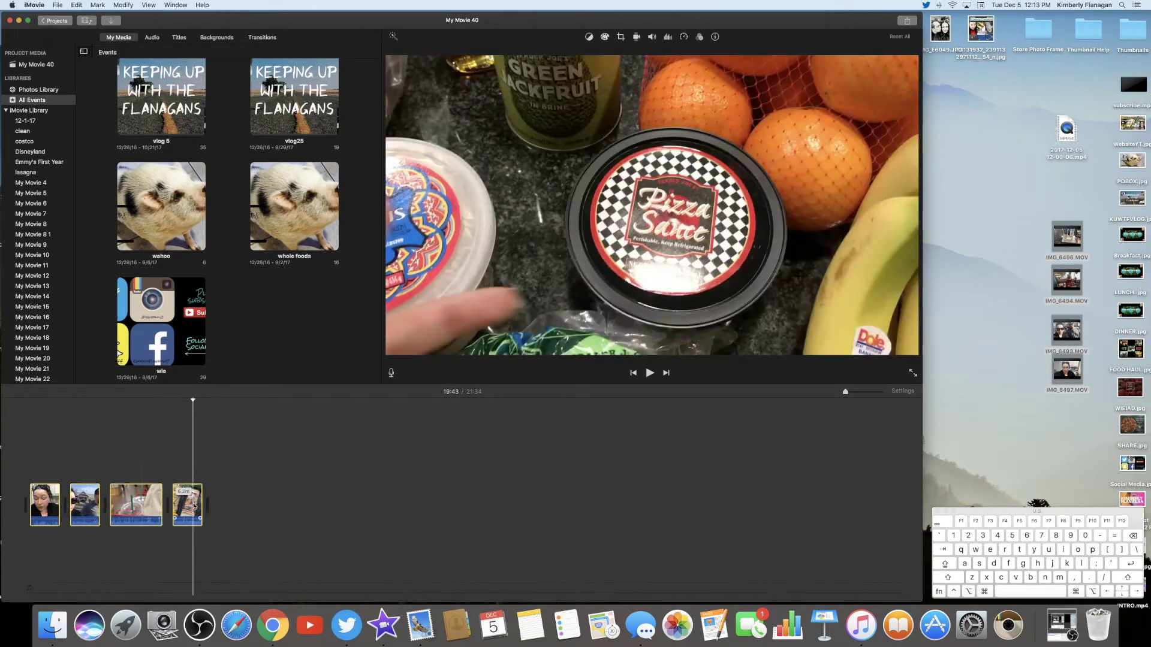
{"action": "left_click", "coordinate": [394, 38]}
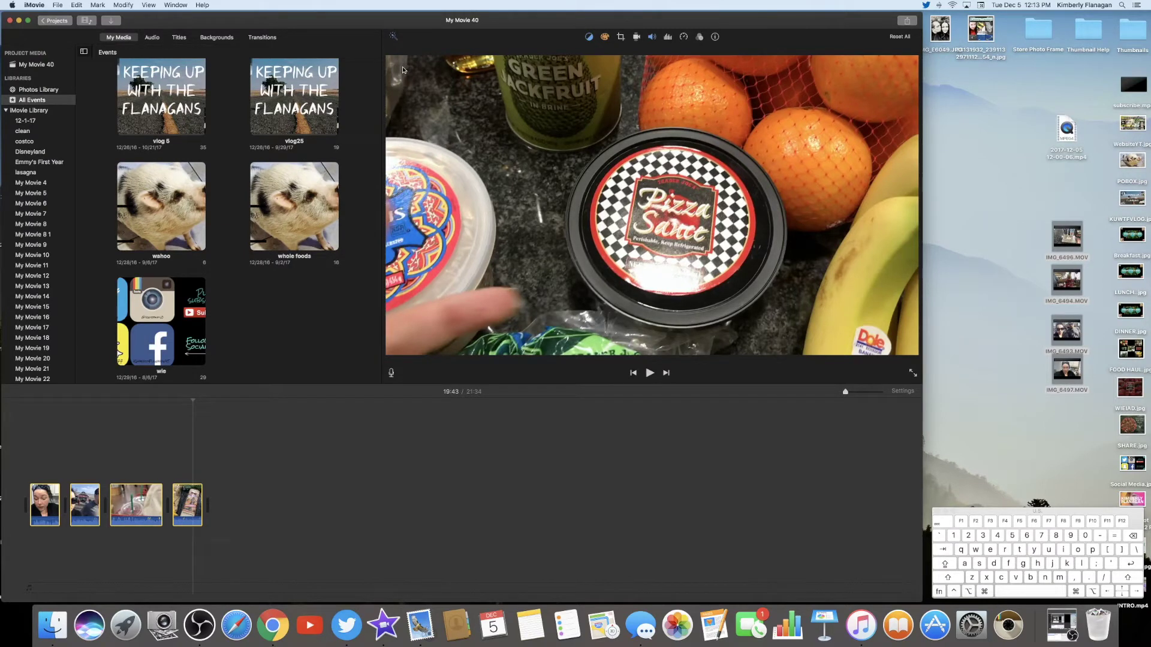
{"action": "left_click", "coordinate": [172, 504]}
{"action": "key", "text": "Home"}
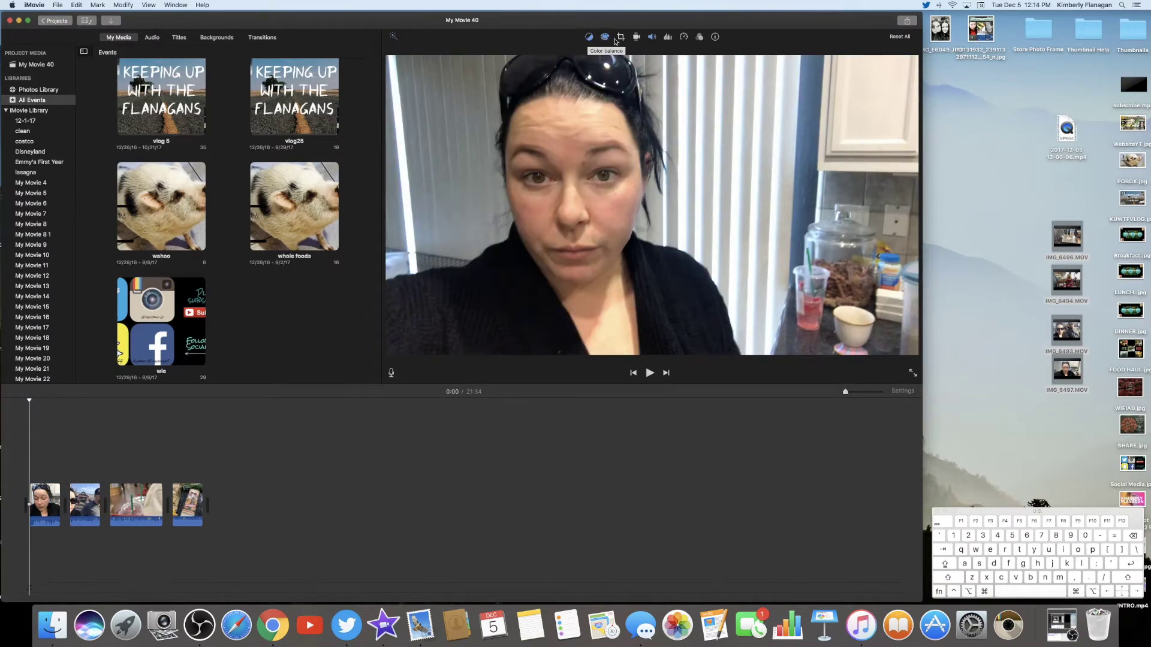
View the color balance options, try shifting the first clip's highlights in color correction, and reset the adjustment
{"action": "left_click", "coordinate": [587, 40]}
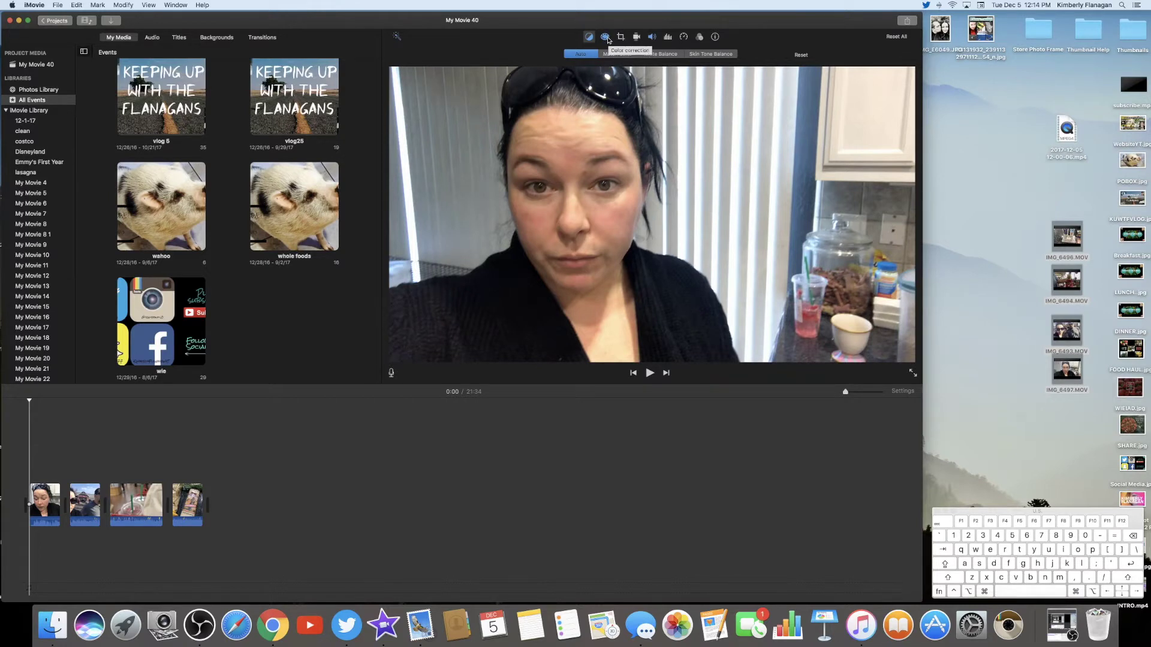
{"action": "left_click", "coordinate": [606, 37]}
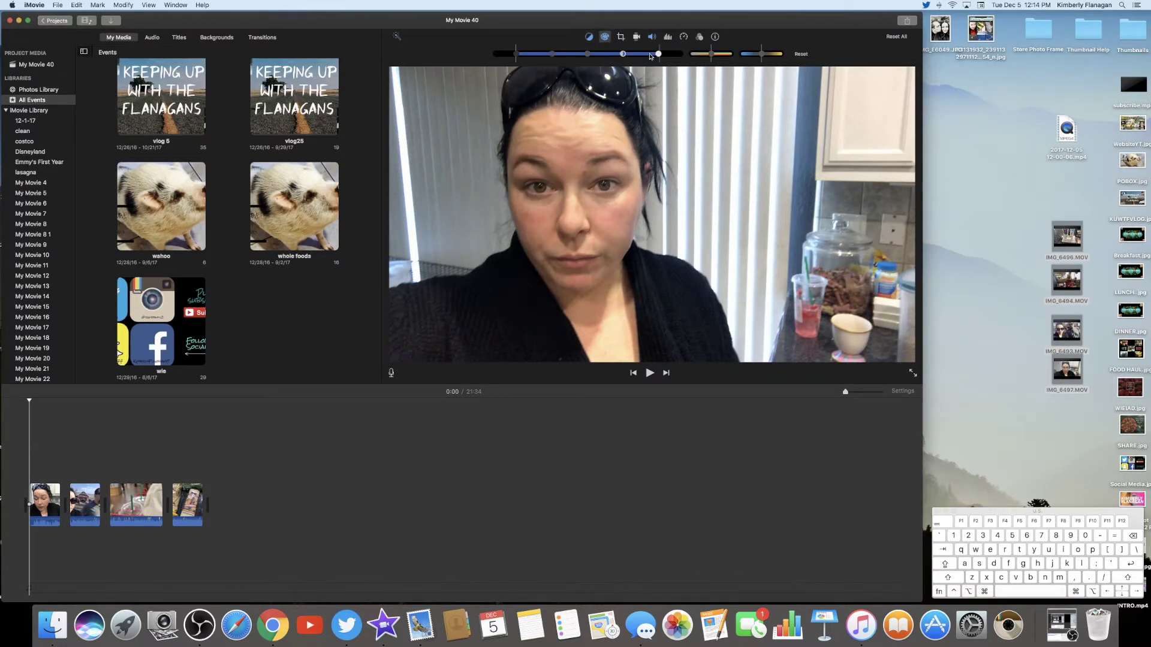
{"action": "left_click_drag", "start_coordinate": [659, 57], "coordinate": [651, 56]}
{"action": "left_click", "coordinate": [43, 491]}
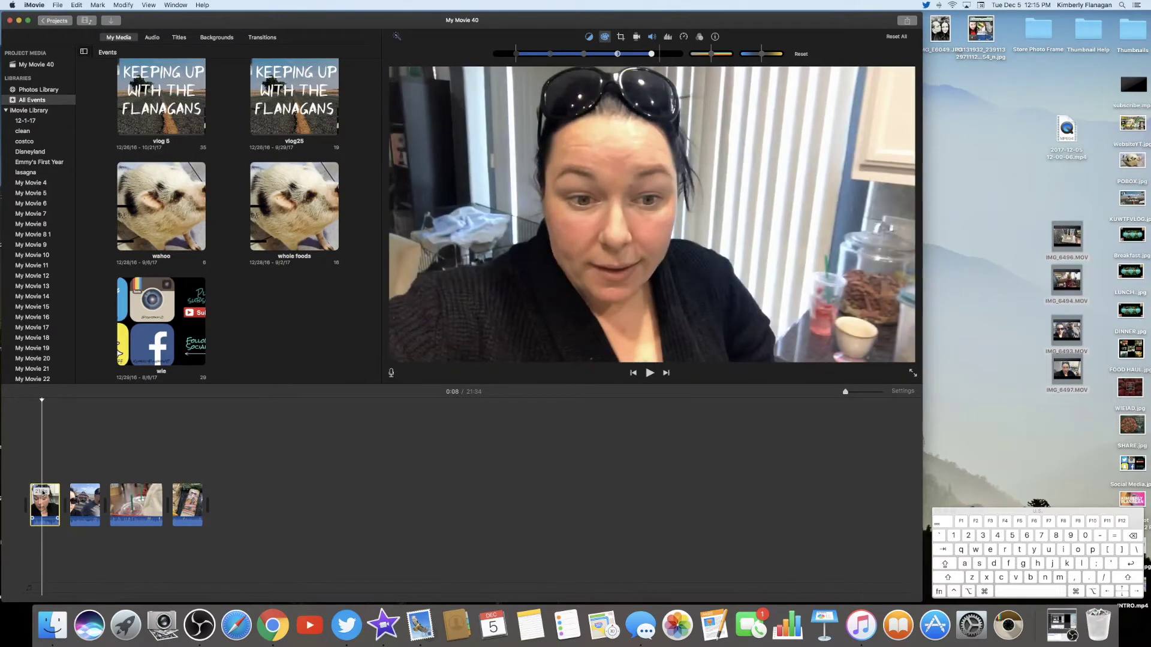
{"action": "mouse_move", "coordinate": [518, 56]}
{"action": "left_mouse_down"}
{"action": "mouse_move", "coordinate": [582, 60]}
{"action": "mouse_move", "coordinate": [475, 56]}
{"action": "mouse_move", "coordinate": [527, 56]}
{"action": "mouse_move", "coordinate": [515, 58]}
{"action": "left_mouse_up"}
{"action": "left_click", "coordinate": [801, 54]}
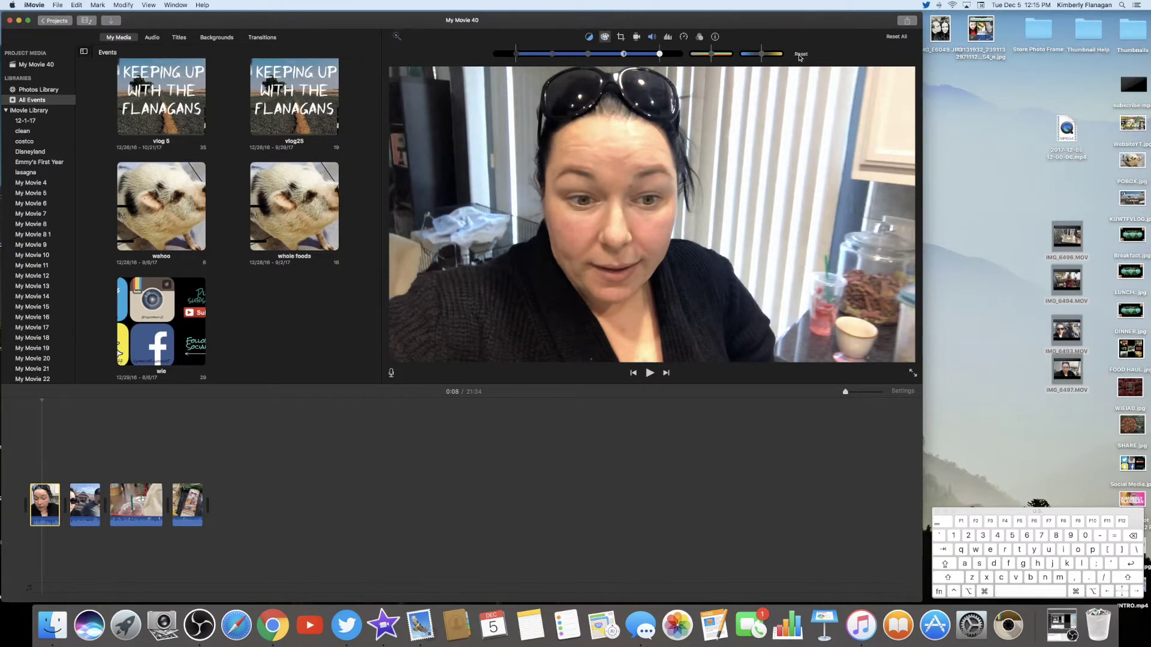
{"action": "mouse_move", "coordinate": [711, 55]}
{"action": "left_mouse_down"}
{"action": "mouse_move", "coordinate": [726, 57]}
{"action": "mouse_move", "coordinate": [714, 59]}
{"action": "left_mouse_up"}
Crop the first clip with Crop to Fill to a tighter frame around the face, excluding the counter at the right
{"action": "left_click", "coordinate": [621, 40]}
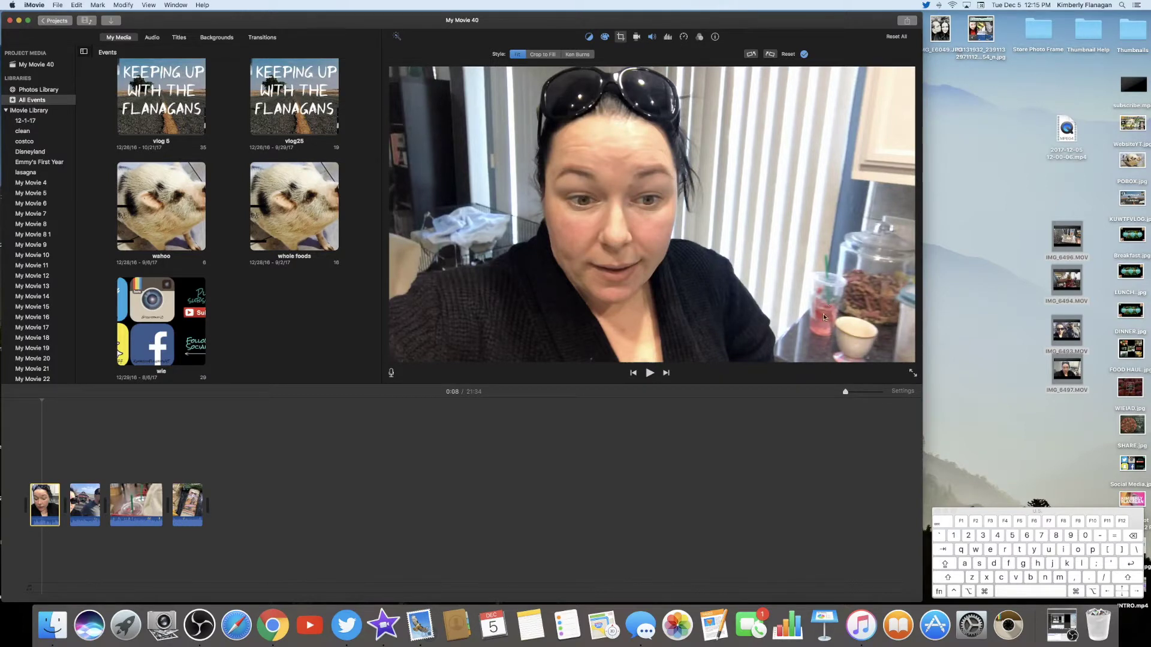
{"action": "left_click", "coordinate": [538, 55]}
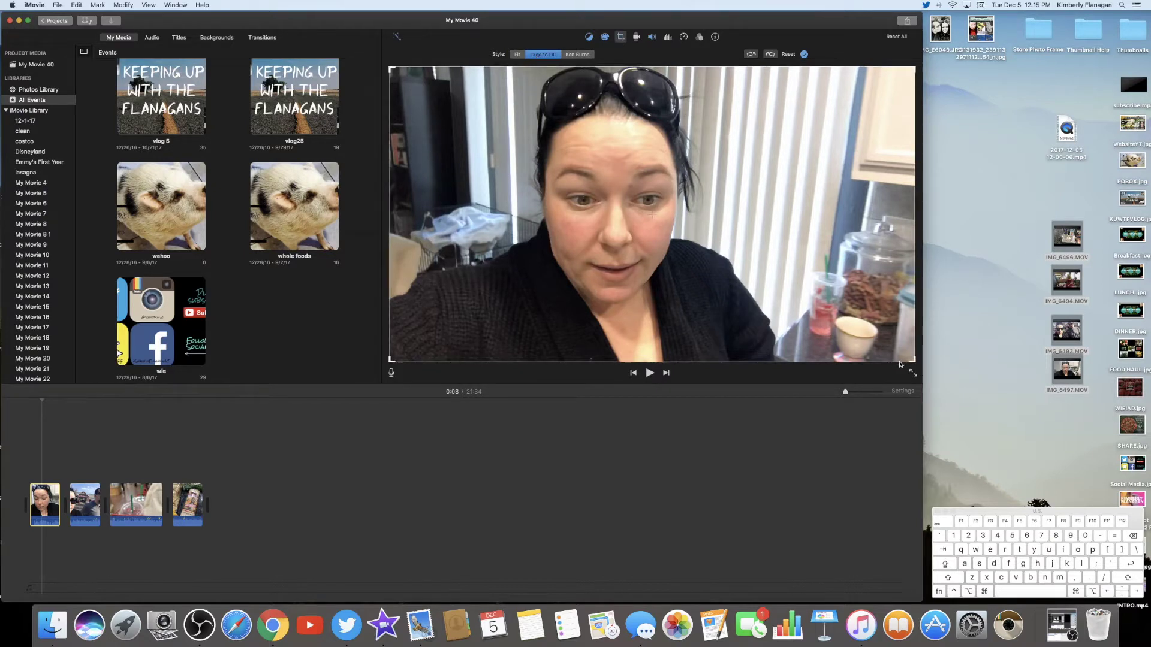
{"action": "left_click_drag", "start_coordinate": [913, 362], "coordinate": [785, 290]}
{"action": "left_click_drag", "start_coordinate": [705, 243], "coordinate": [699, 278]}
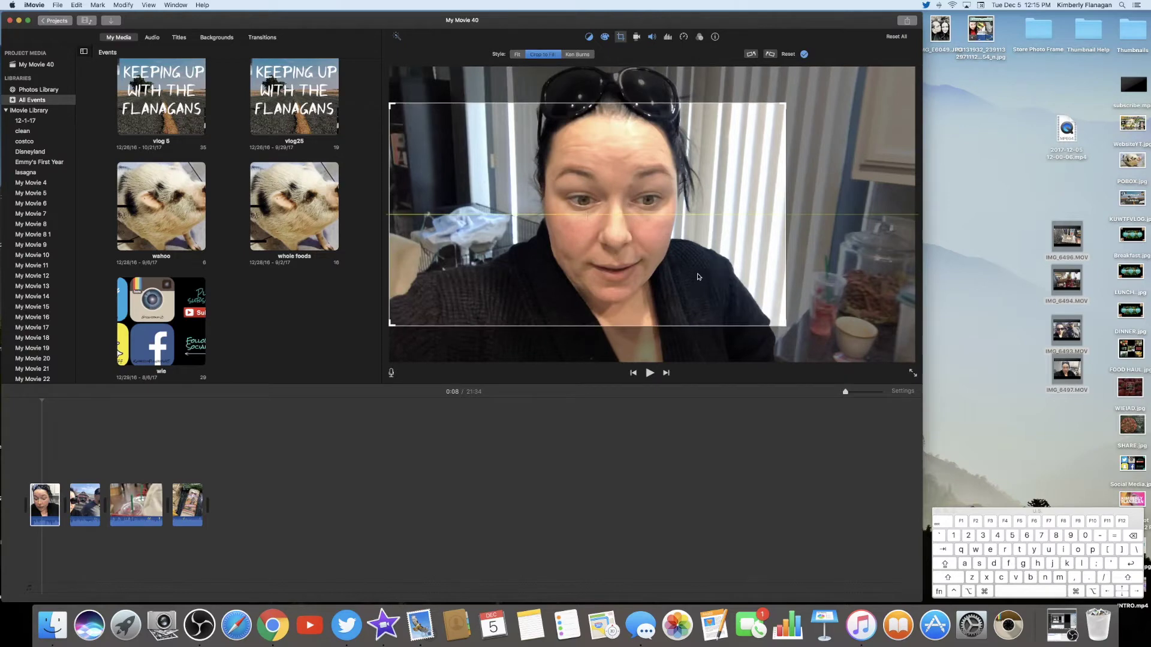
{"action": "left_click", "coordinate": [243, 443]}
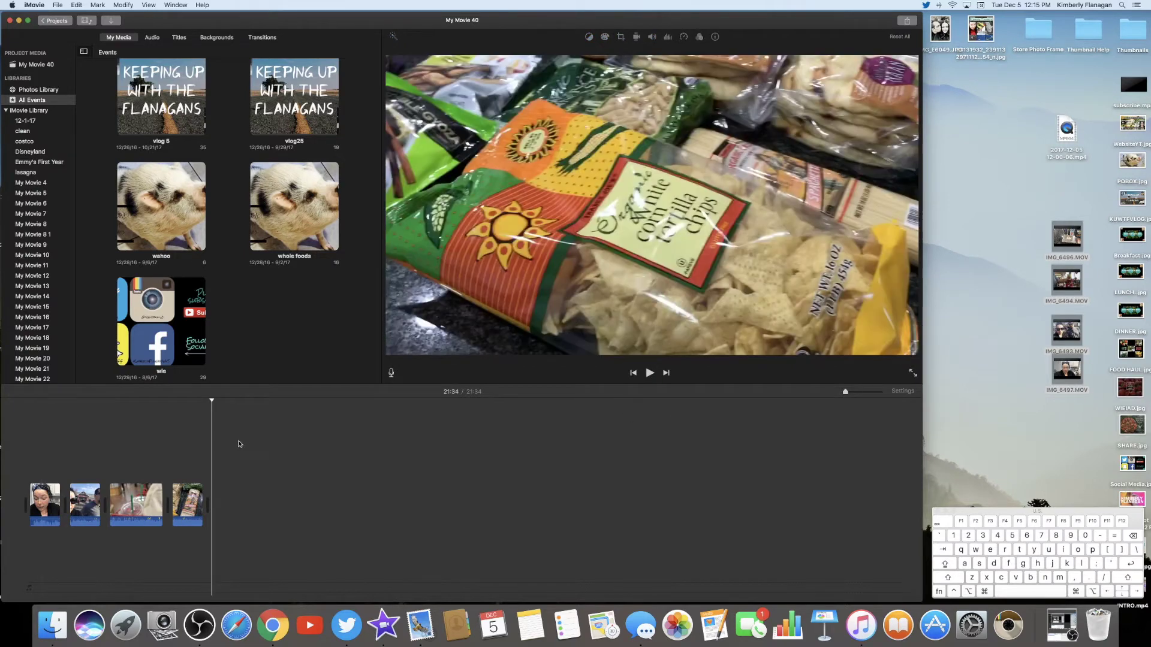
{"action": "left_click", "coordinate": [27, 449]}
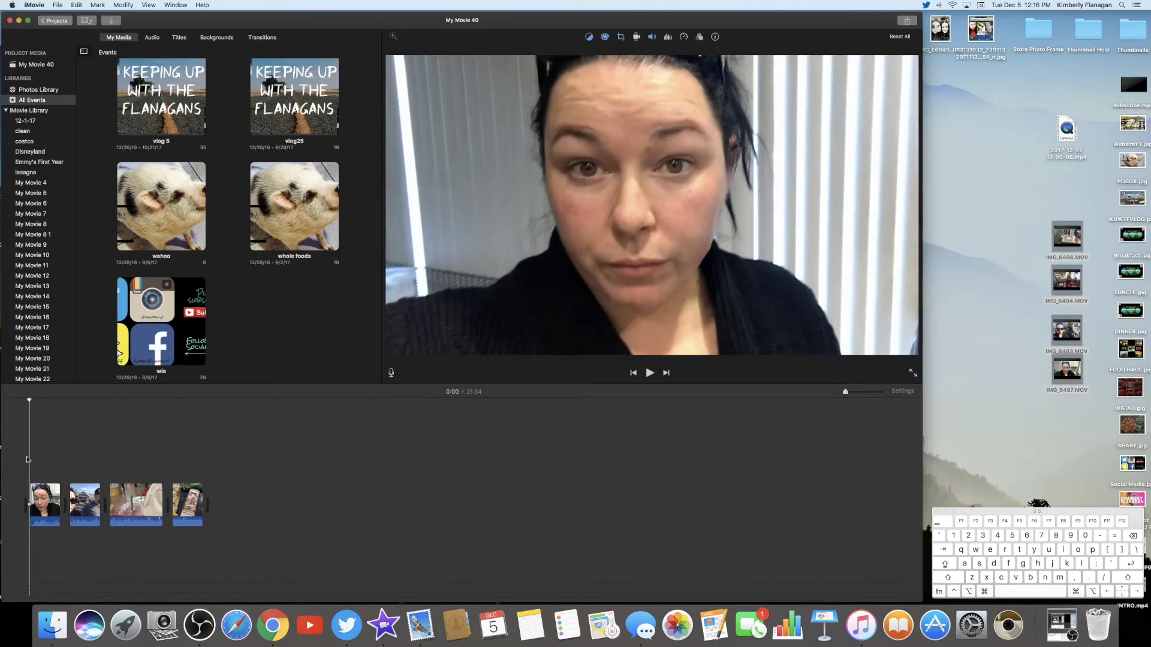
Examine the first clip's video stabilization and volume settings
{"action": "left_click", "coordinate": [622, 38]}
{"action": "left_click", "coordinate": [637, 39]}
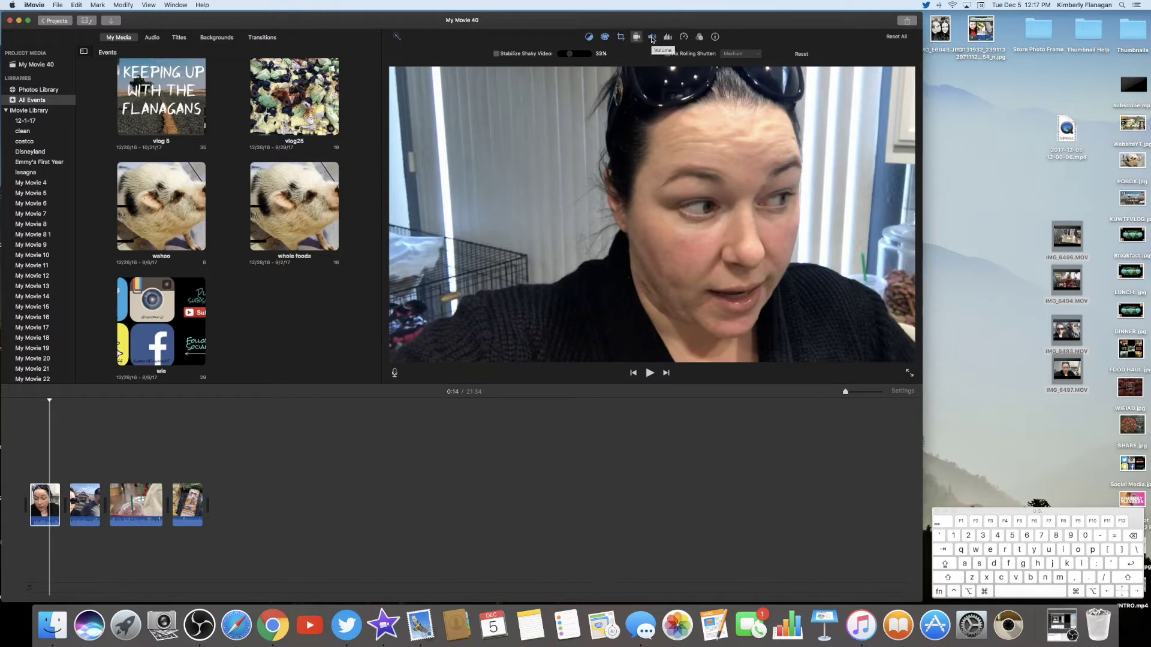
{"action": "left_click", "coordinate": [652, 37]}
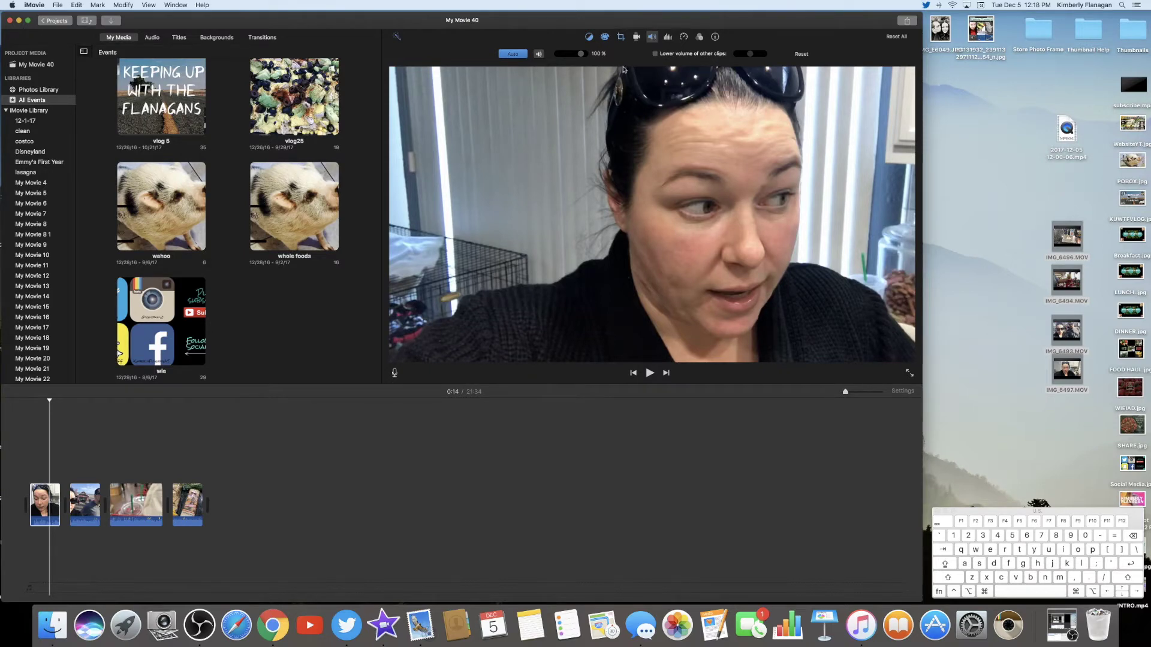
Select all four timeline clips, set their volume to 400%, and deselect them
{"action": "left_click_drag", "start_coordinate": [207, 485], "coordinate": [45, 492]}
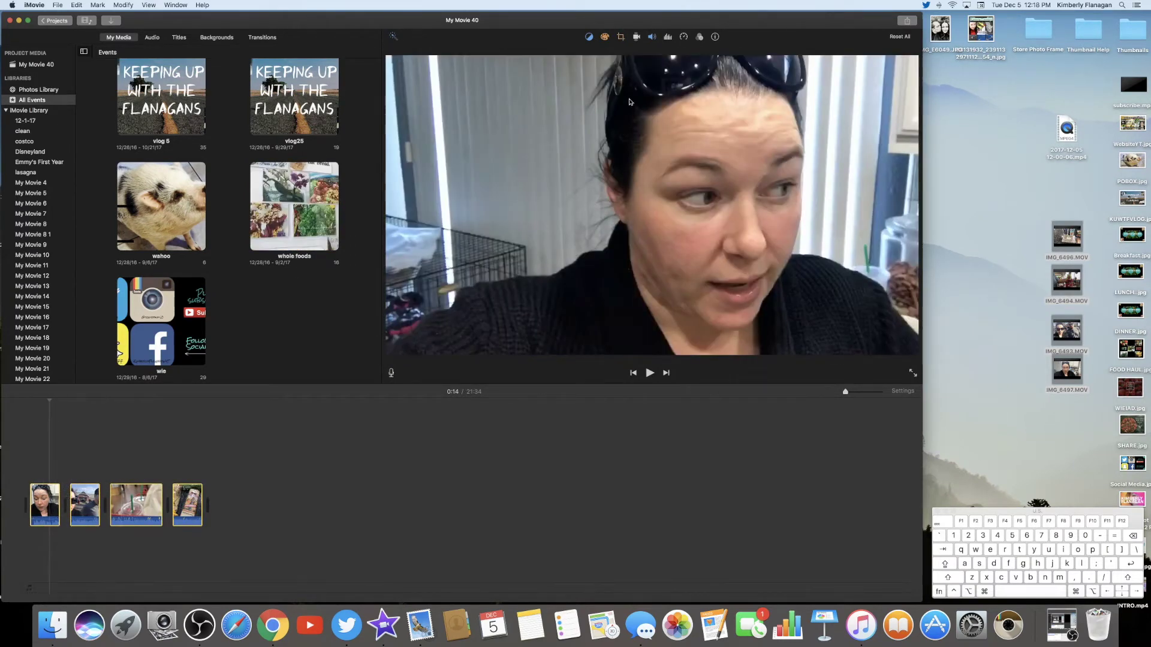
{"action": "left_click", "coordinate": [652, 37]}
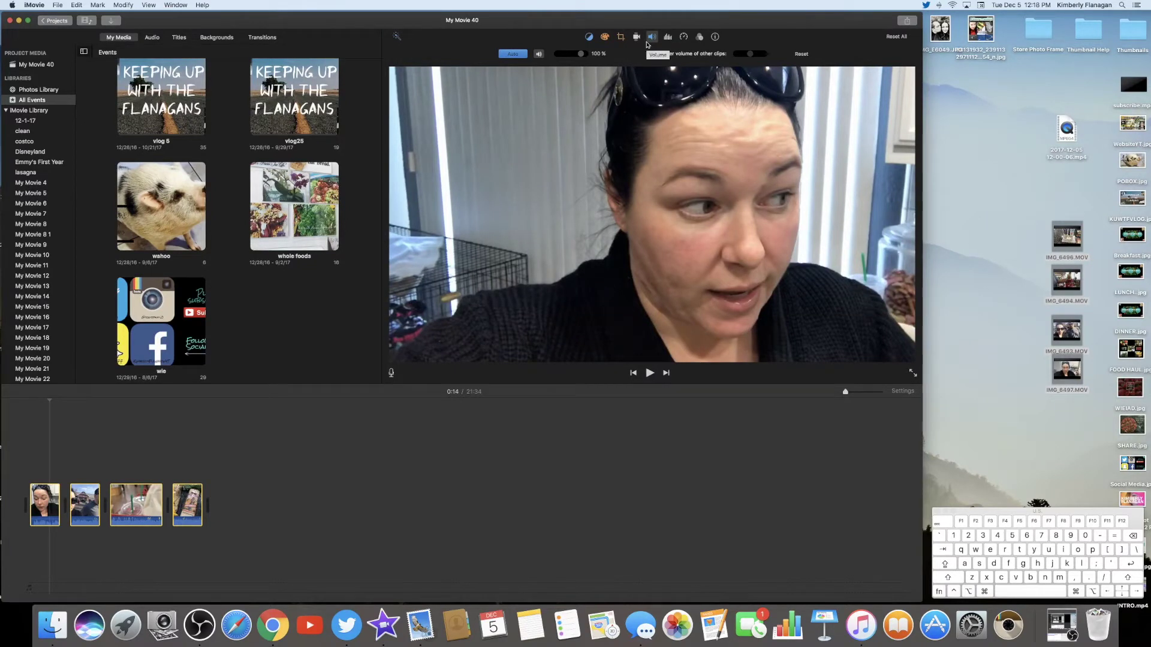
{"action": "left_click_drag", "start_coordinate": [580, 57], "coordinate": [591, 58]}
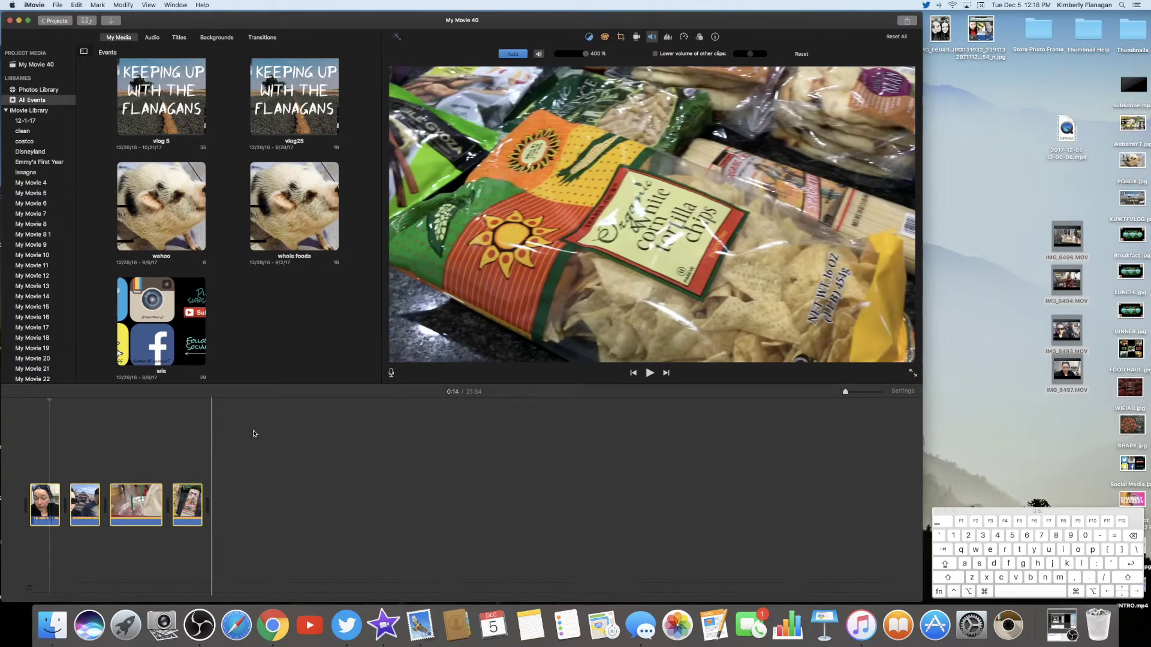
{"action": "left_click", "coordinate": [48, 460]}
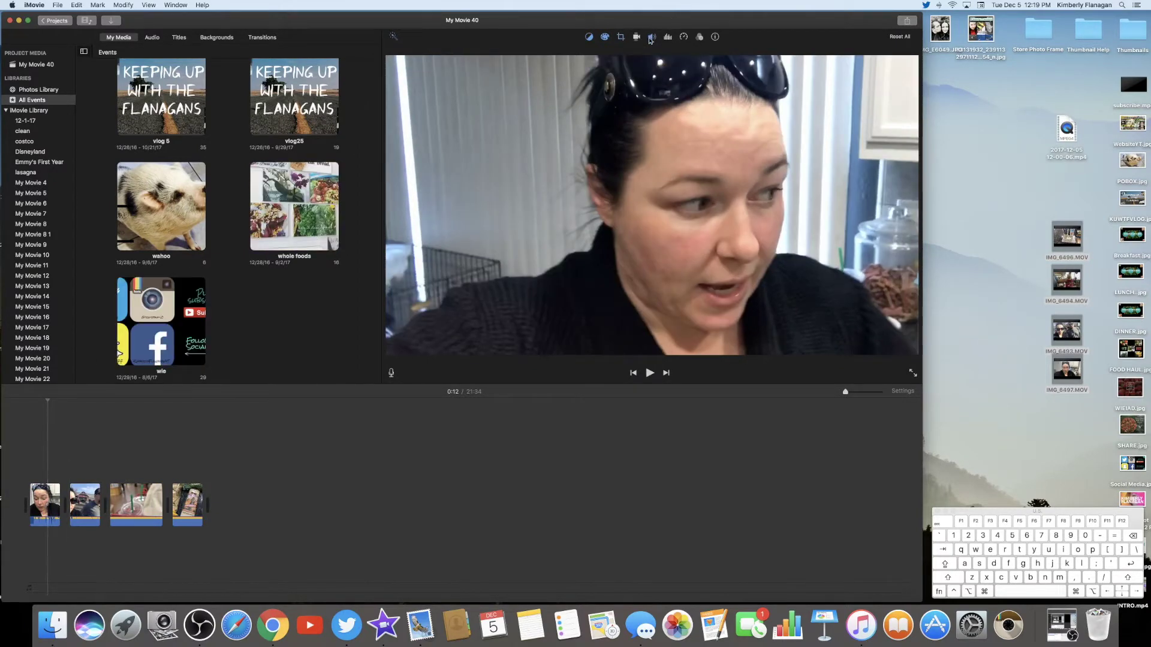
Look over the first clip's volume, background noise reduction, equalizer and speed settings, and select the third clip in the timeline
{"action": "left_click", "coordinate": [651, 37]}
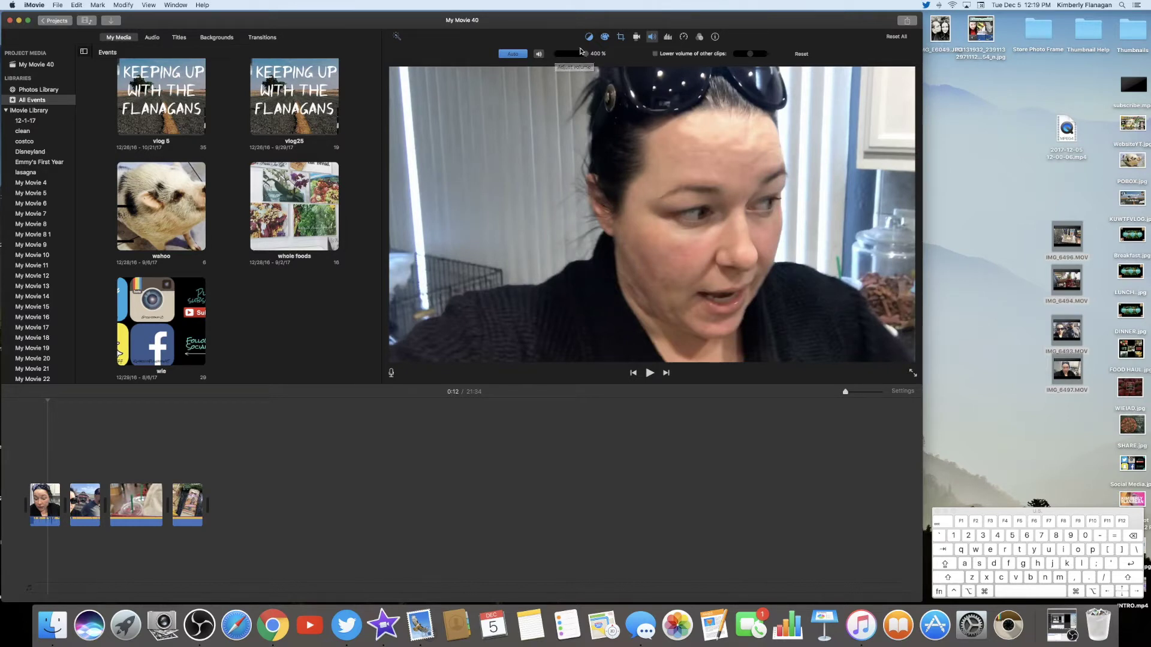
{"action": "left_click", "coordinate": [668, 38]}
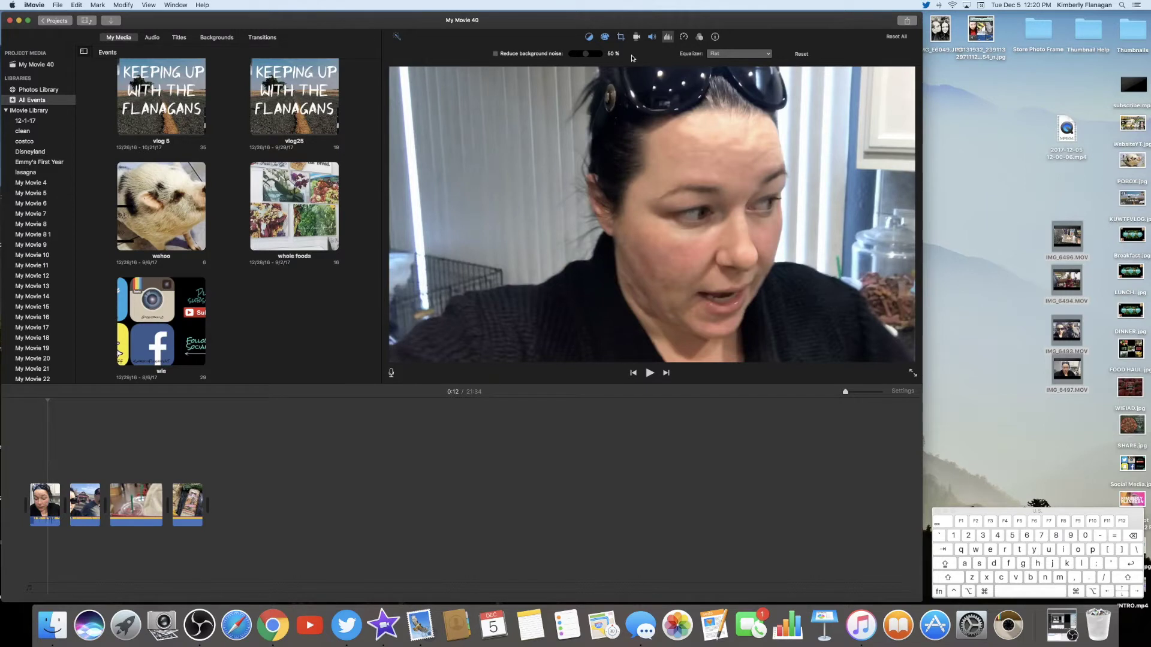
{"action": "left_click", "coordinate": [683, 37]}
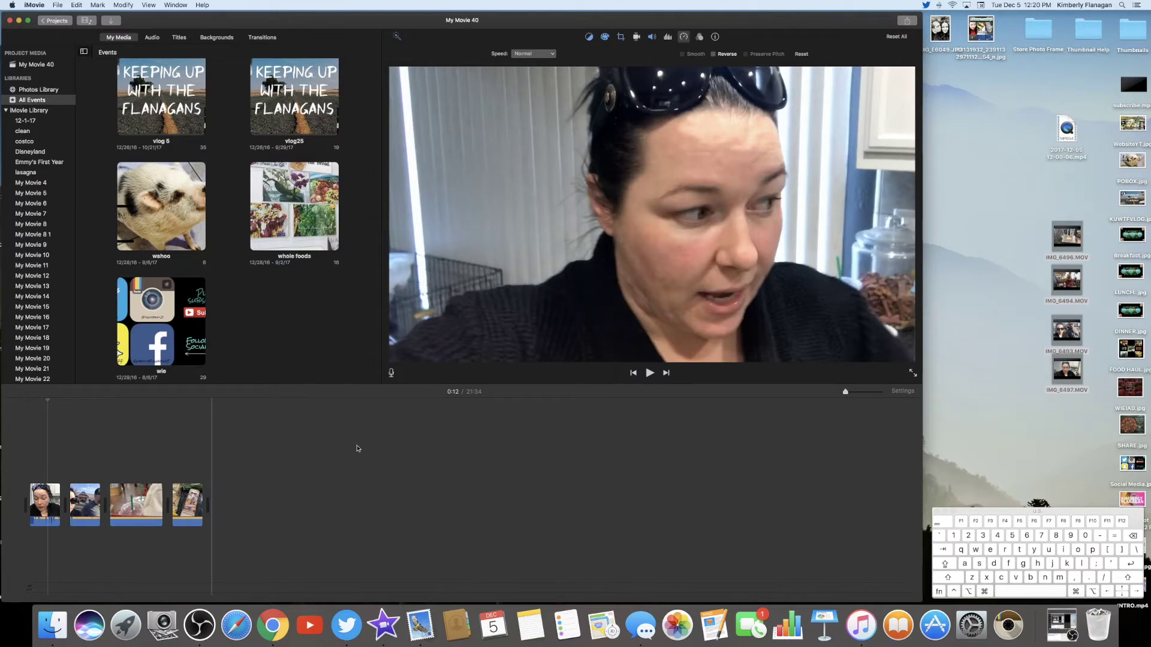
{"action": "left_click", "coordinate": [135, 502]}
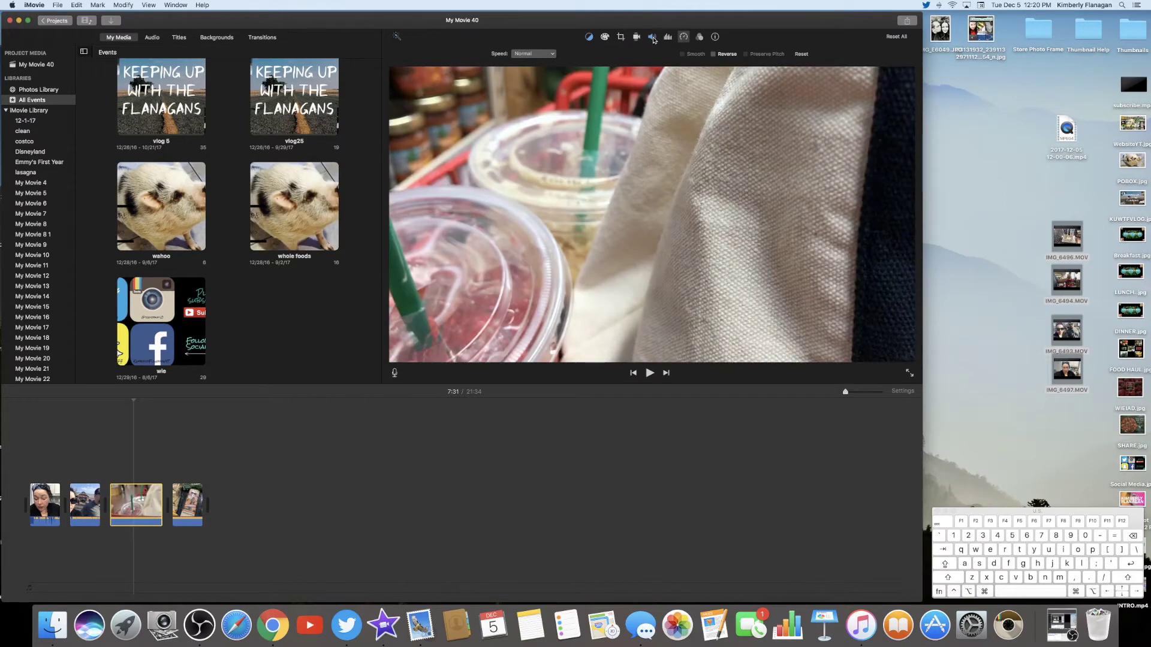
Try the Slow speed on the third clip at 25%, 50% and 10%
{"action": "left_click", "coordinate": [532, 55]}
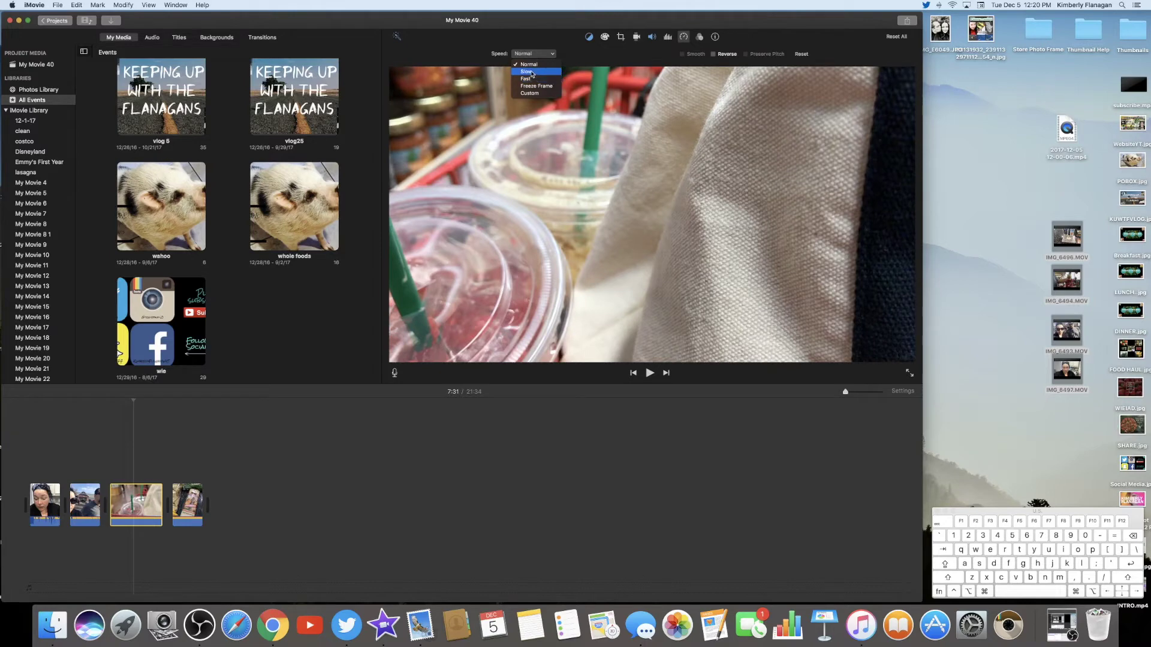
{"action": "left_click", "coordinate": [530, 72]}
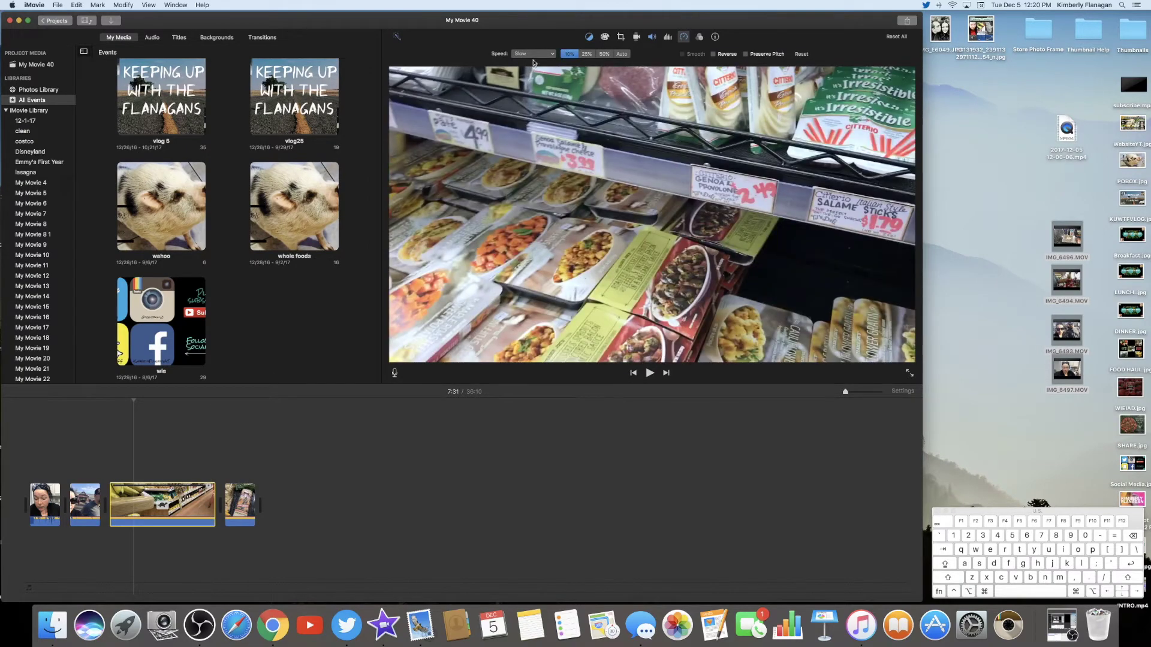
{"action": "left_click", "coordinate": [586, 55]}
{"action": "left_click", "coordinate": [605, 54]}
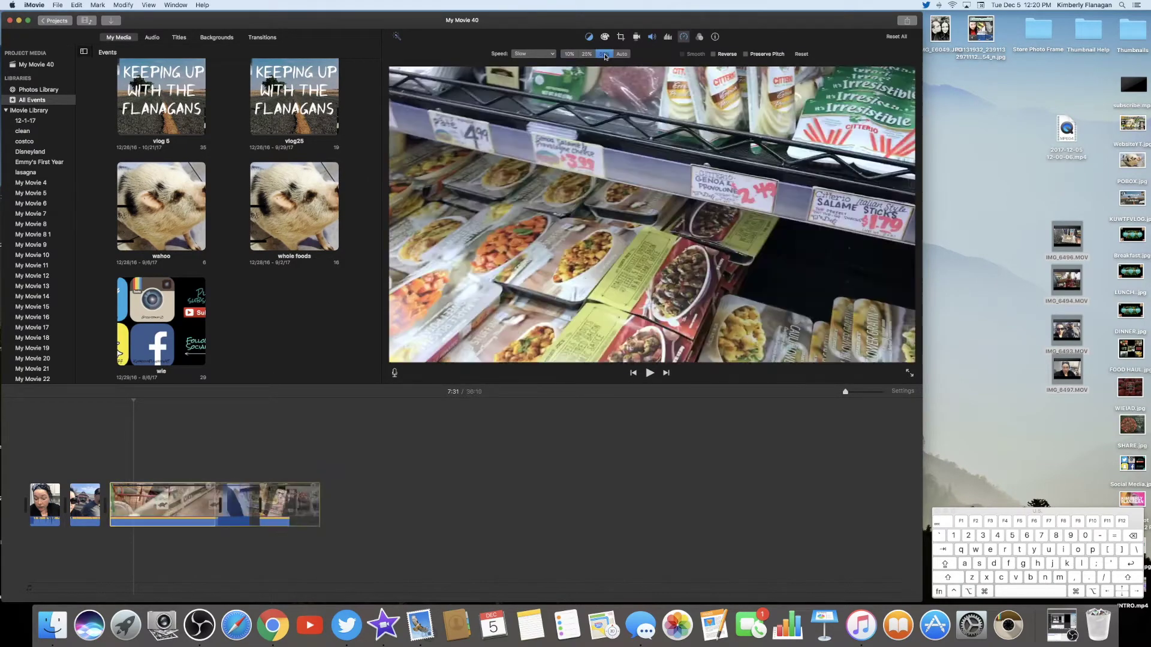
{"action": "left_click", "coordinate": [568, 55]}
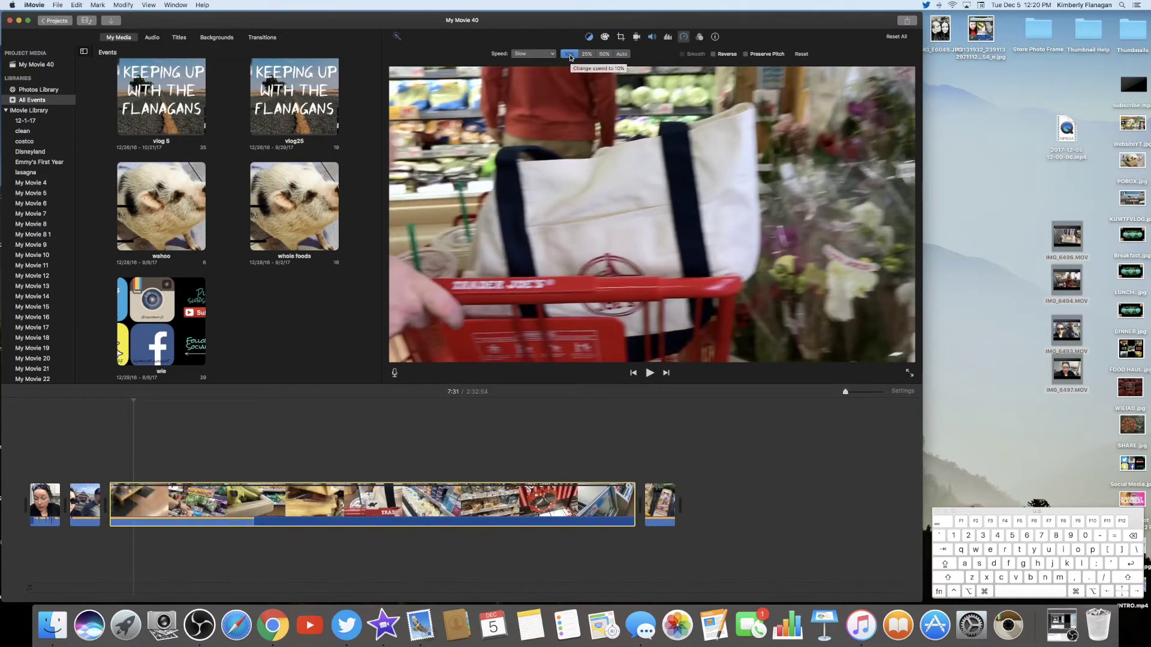
Try the Fast speed on the third clip at 4x and 8x, and return its speed to Normal
{"action": "left_click", "coordinate": [551, 55]}
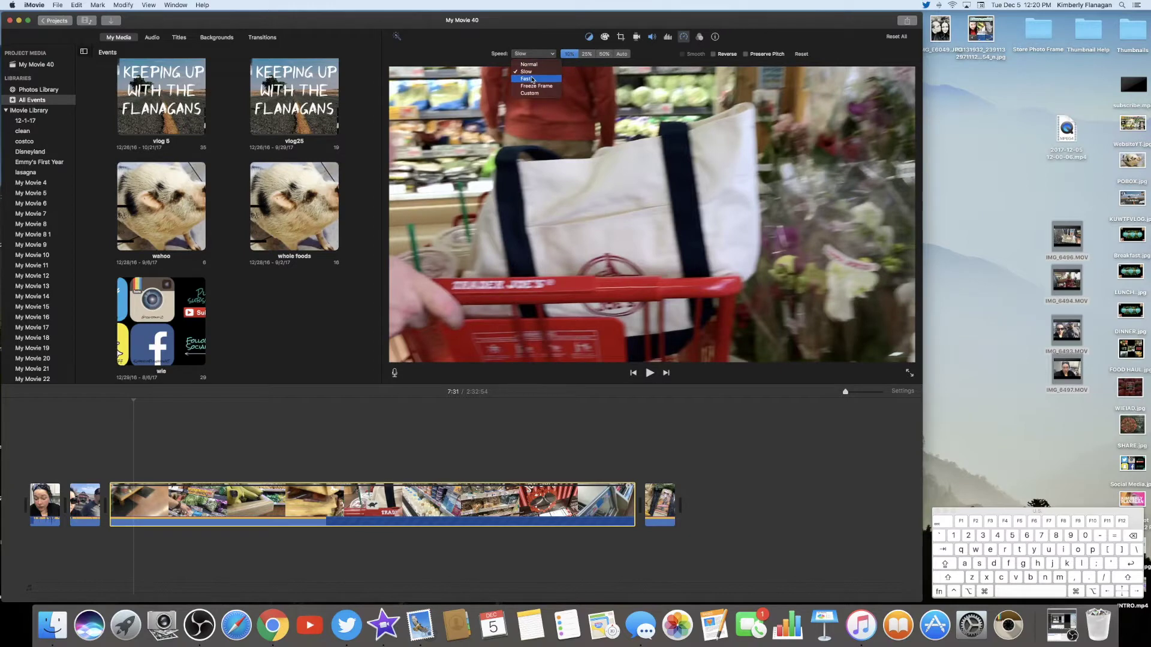
{"action": "left_click", "coordinate": [531, 79]}
{"action": "left_click", "coordinate": [585, 54]}
{"action": "left_click", "coordinate": [599, 55]}
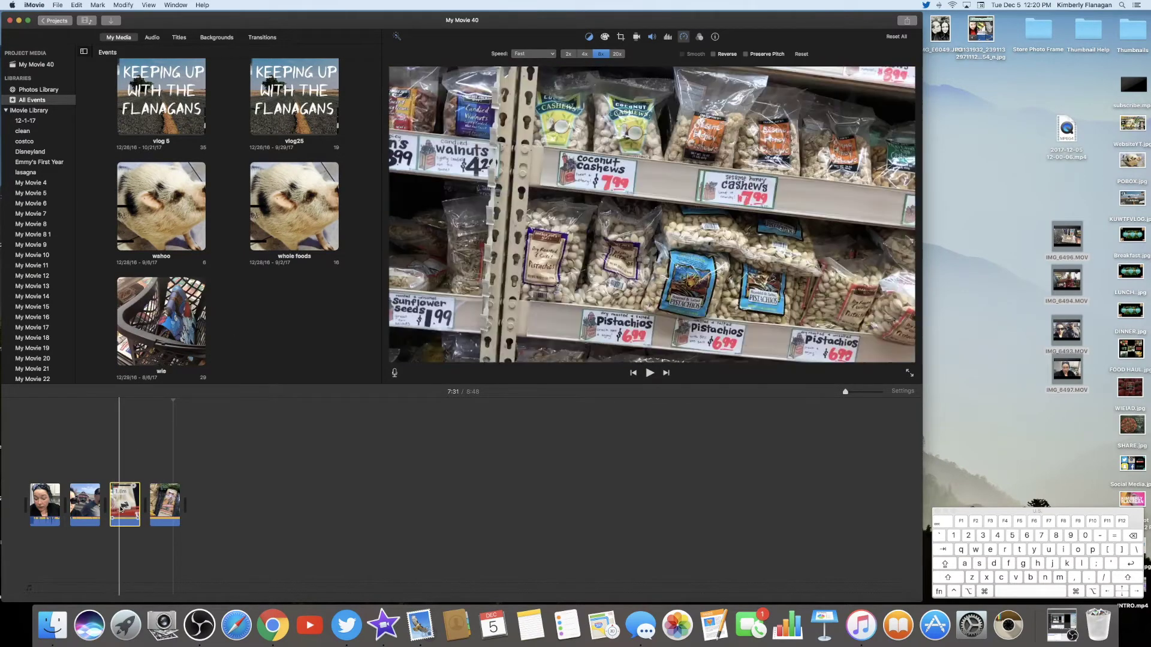
{"action": "left_click", "coordinate": [555, 56]}
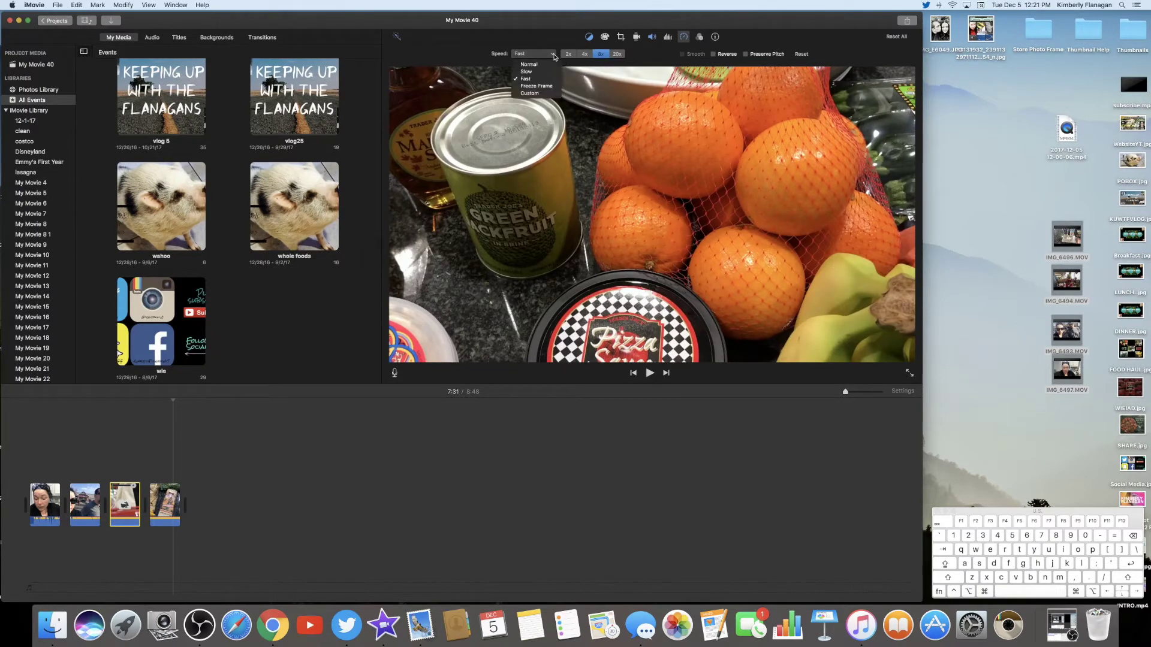
{"action": "left_click", "coordinate": [528, 65]}
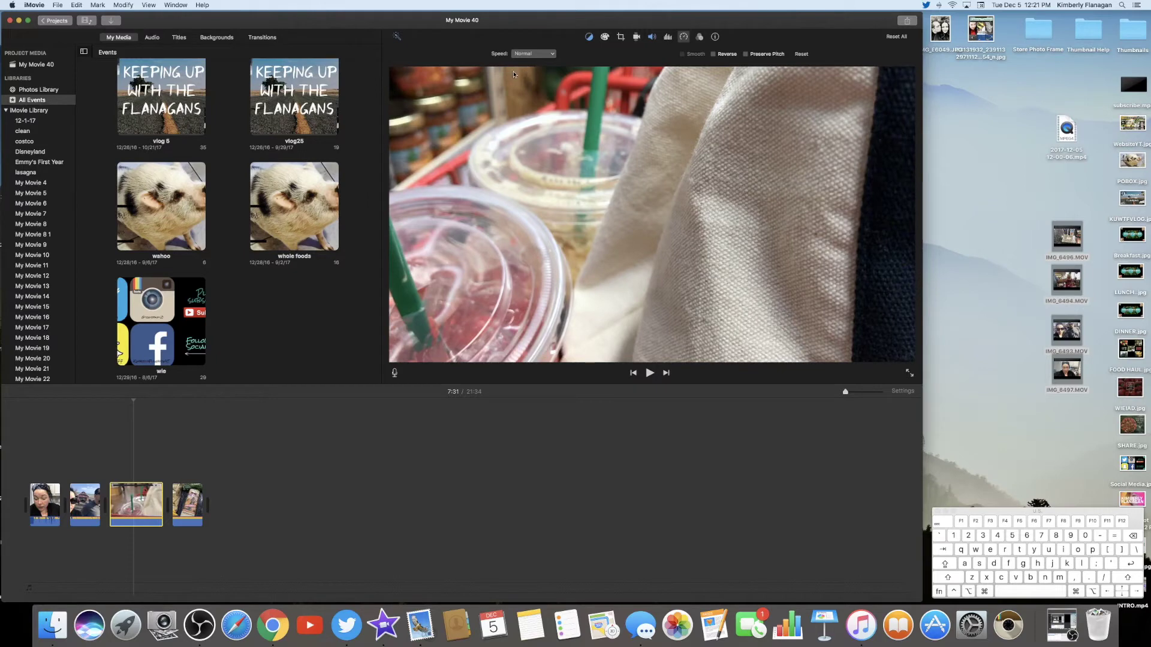
Look over the available clip filters for the third clip and leave without choosing one
{"action": "left_click", "coordinate": [700, 37]}
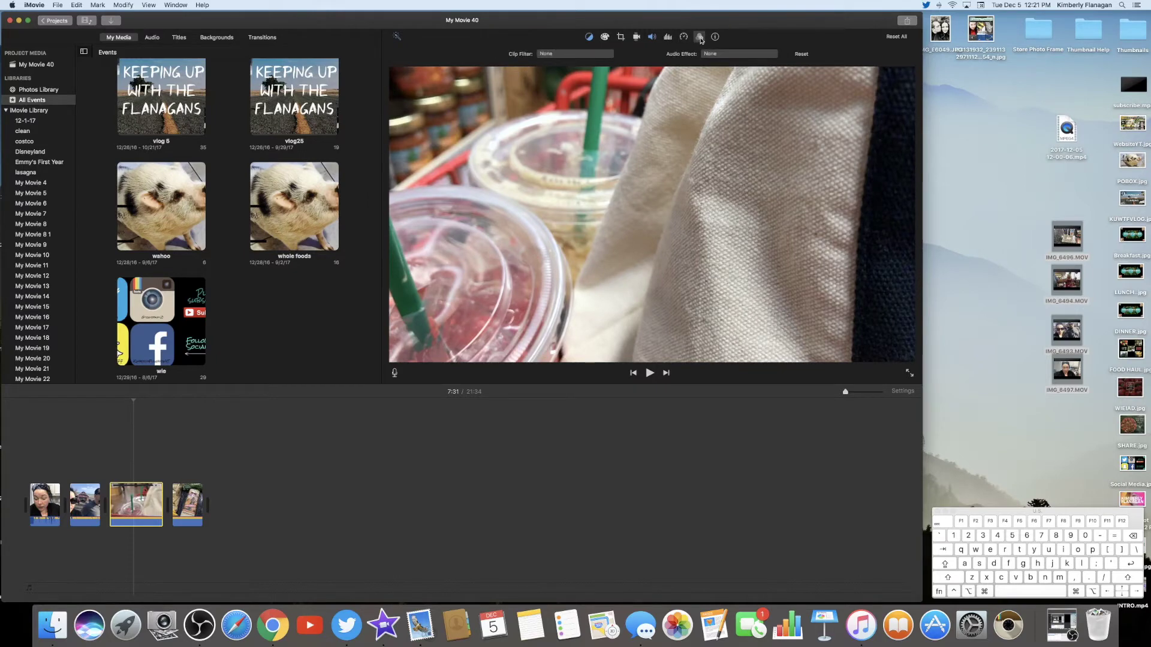
{"action": "left_click", "coordinate": [557, 54]}
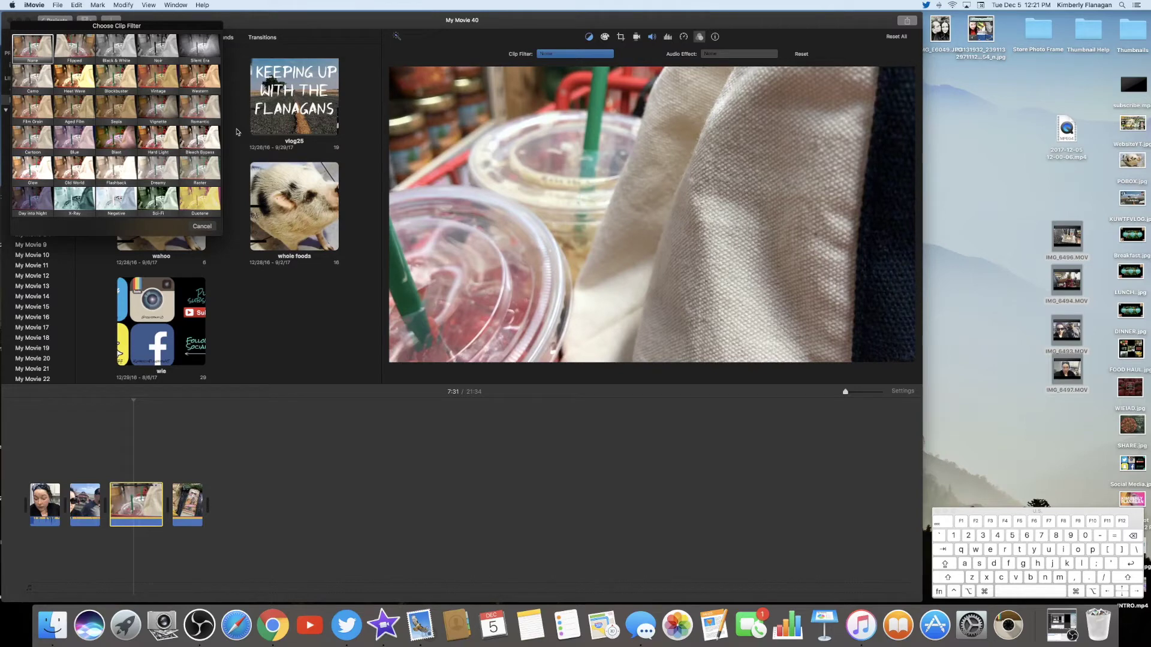
{"action": "left_click", "coordinate": [202, 226]}
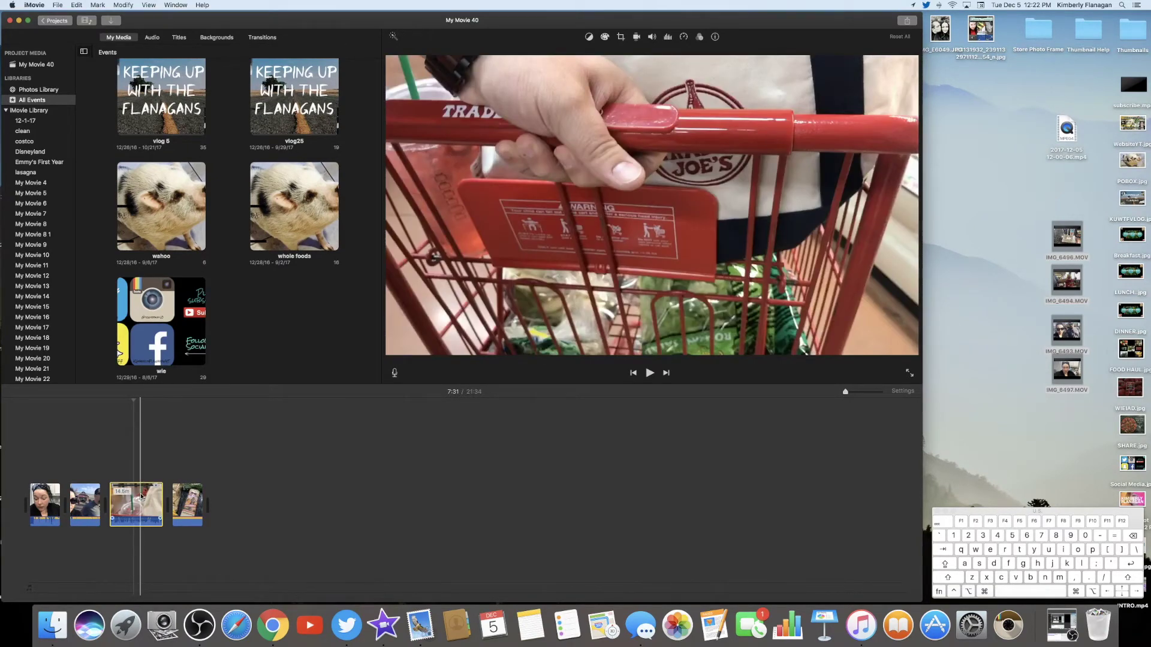
Detach the audio from the third clip and delete the detached audio track
{"action": "right_click", "coordinate": [141, 496]}
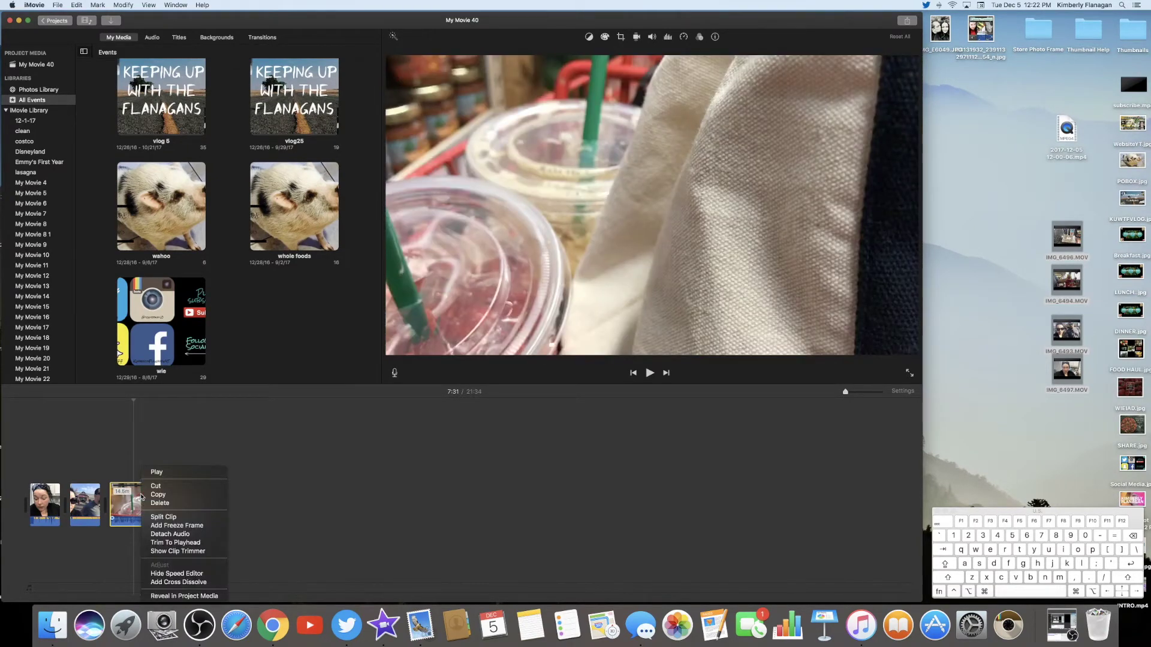
{"action": "left_click", "coordinate": [156, 536]}
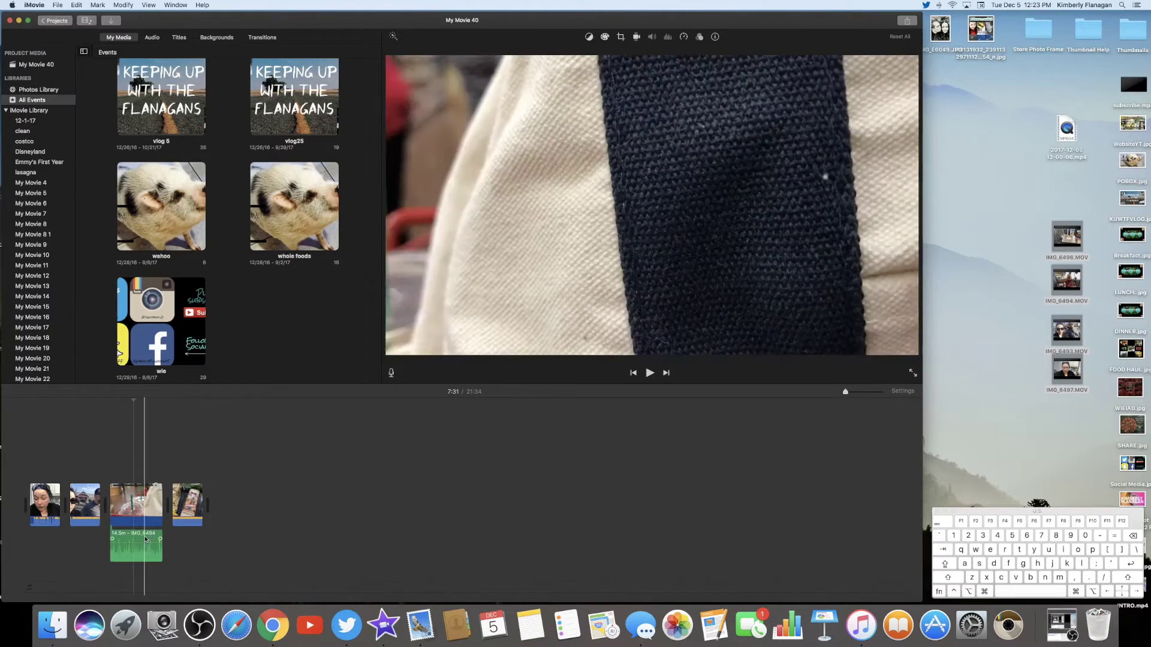
{"action": "left_click", "coordinate": [135, 541]}
{"action": "key", "text": "Delete"}
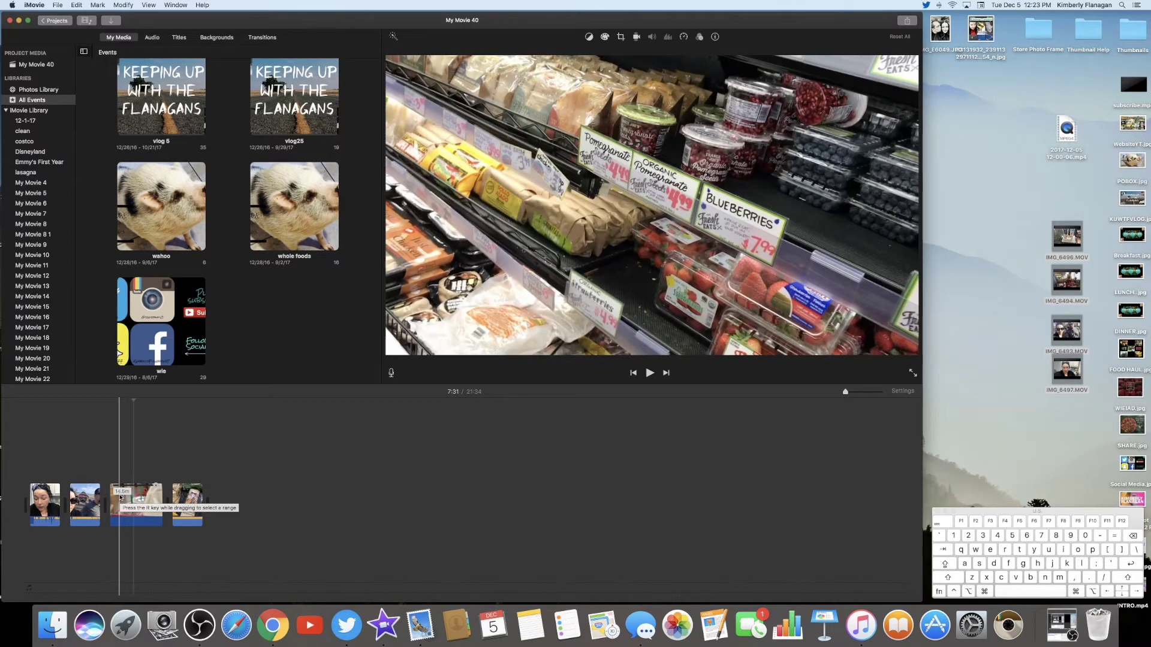
Bring back the third clip's detached audio track and remove it again
{"action": "right_click", "coordinate": [120, 498]}
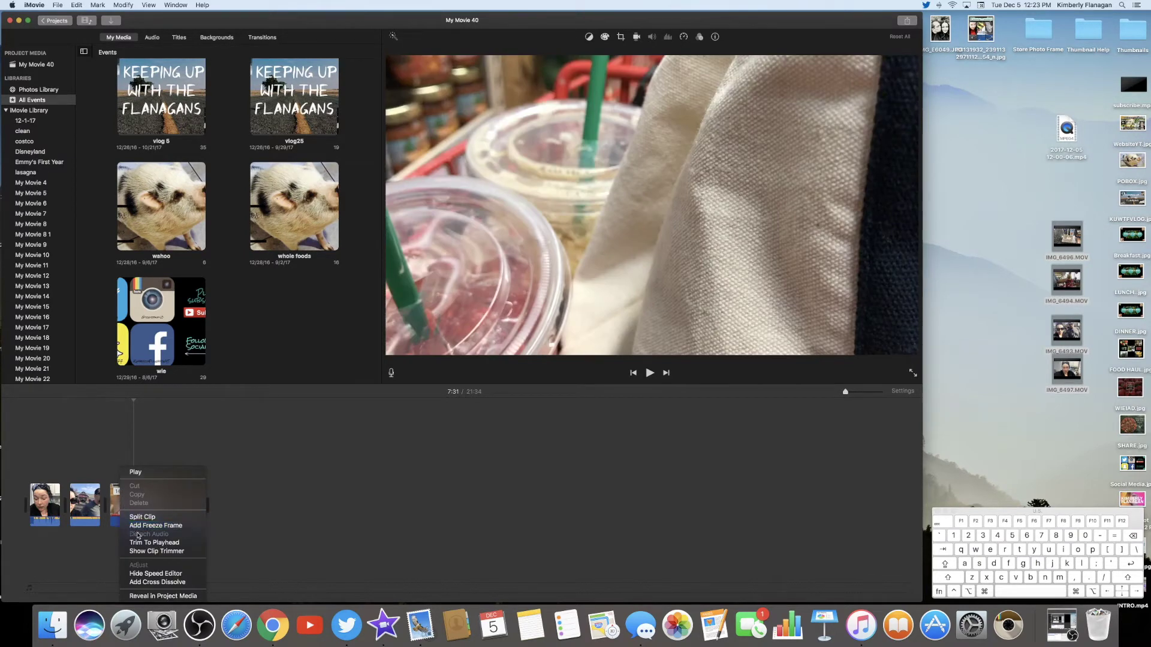
{"action": "left_click", "coordinate": [111, 460]}
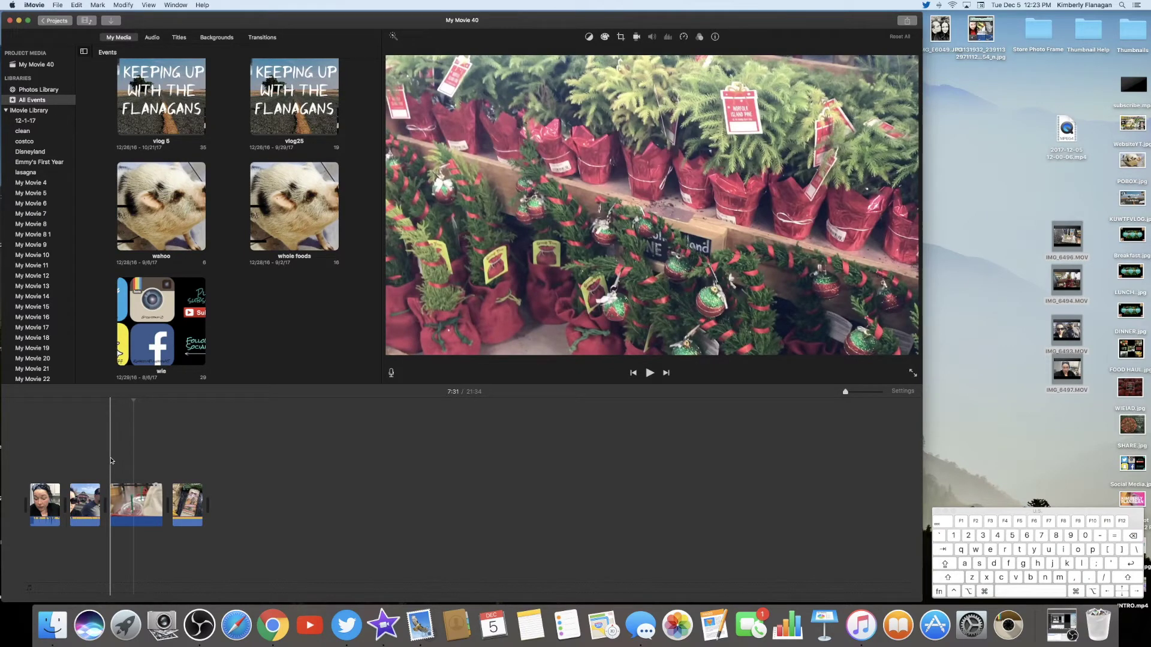
{"action": "key", "text": "super+alt+b"}
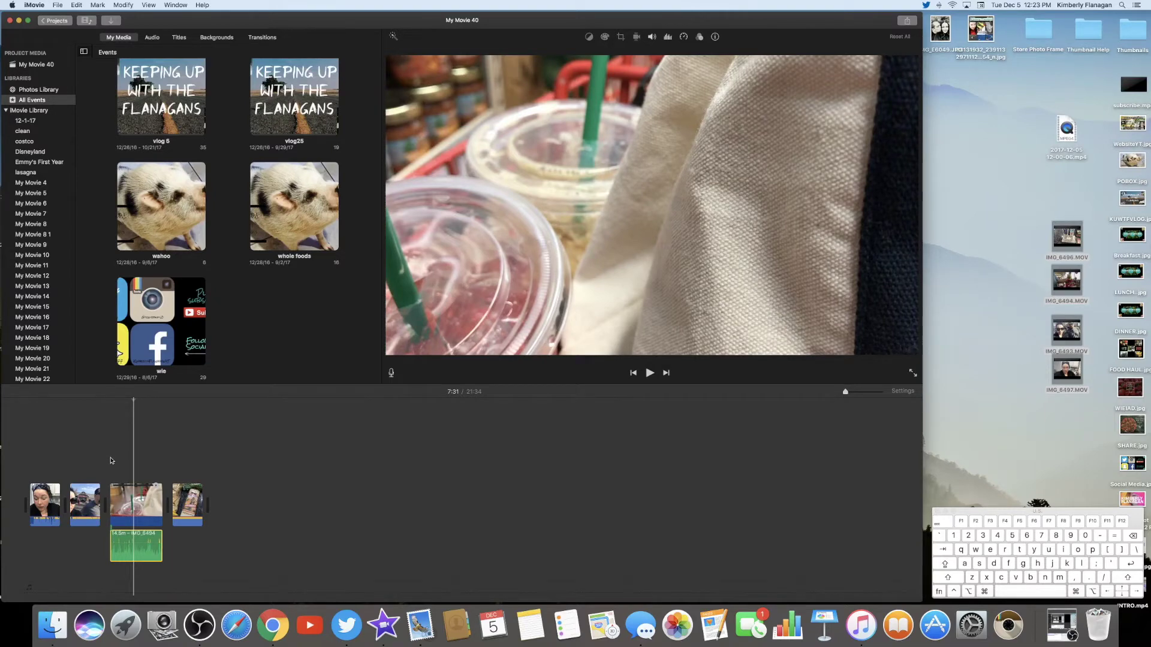
{"action": "key", "text": "super+z"}
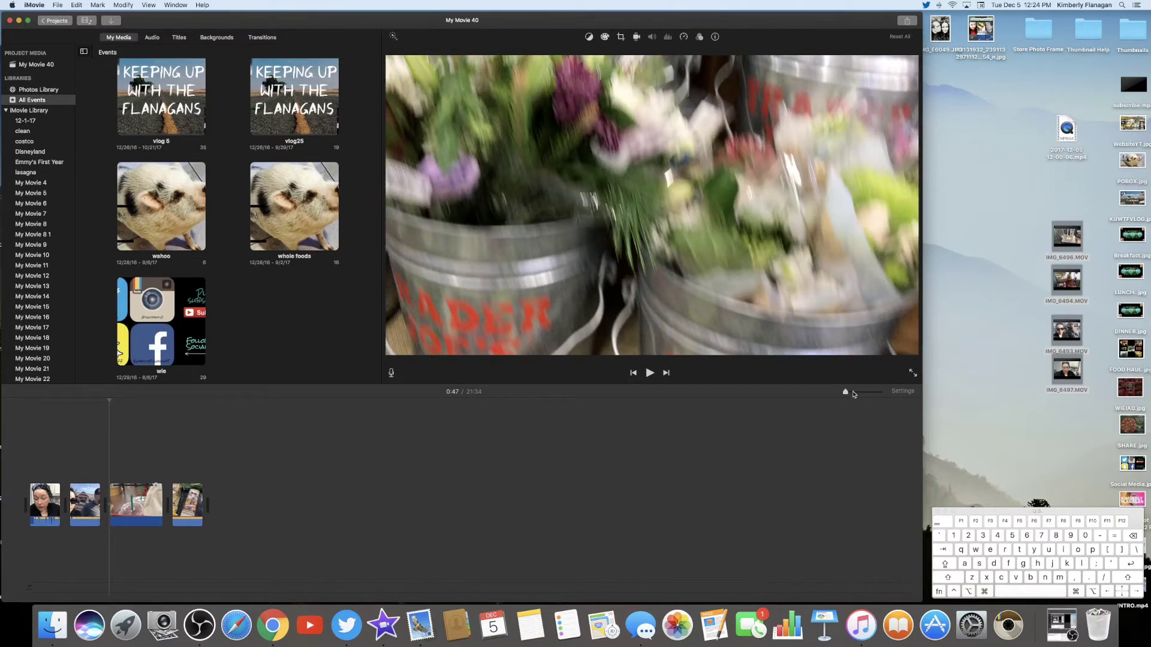
Split the third clip at 0:50 and delete the short opening section before the split
{"action": "left_click", "coordinate": [851, 392]}
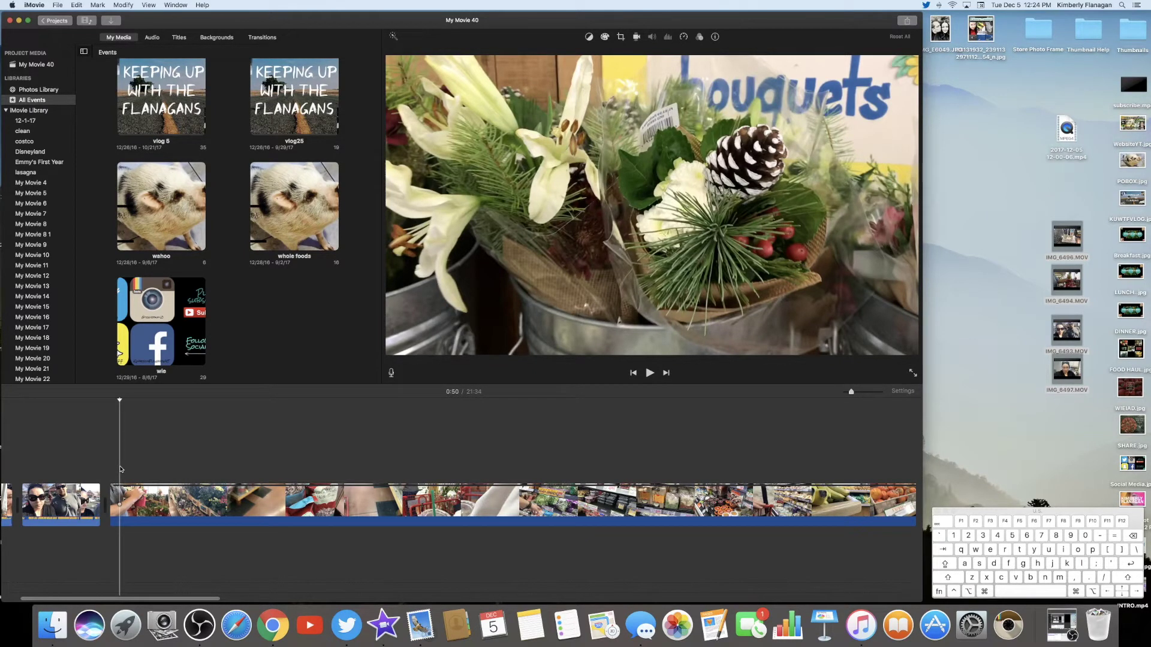
{"action": "key", "text": "super+b"}
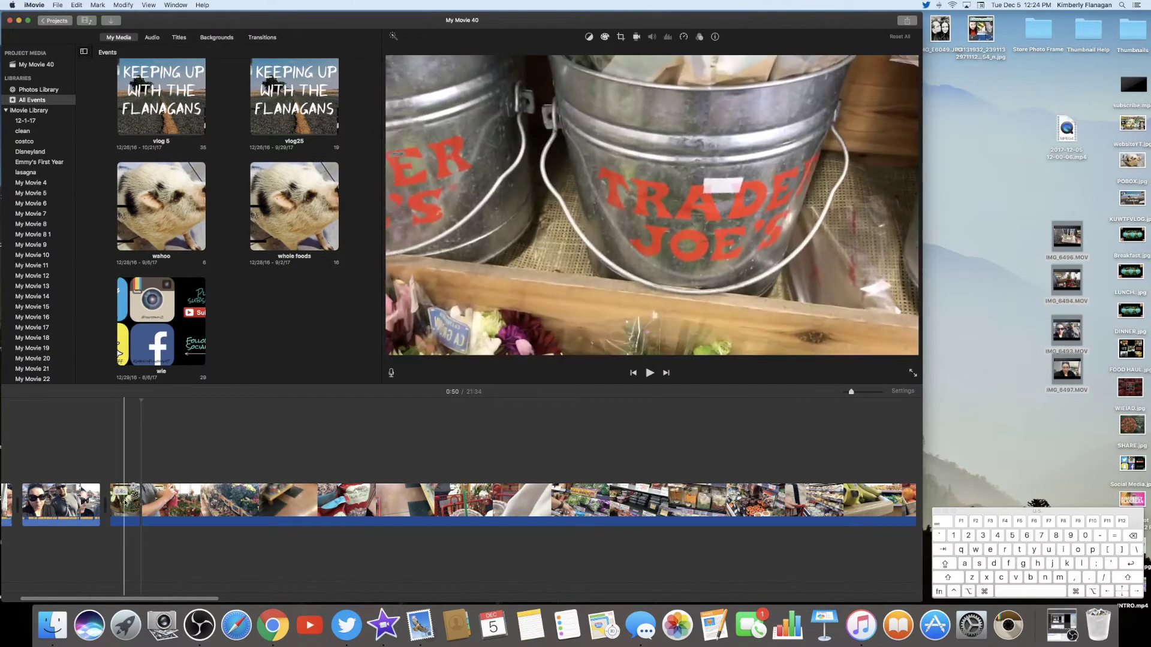
{"action": "left_click", "coordinate": [125, 501]}
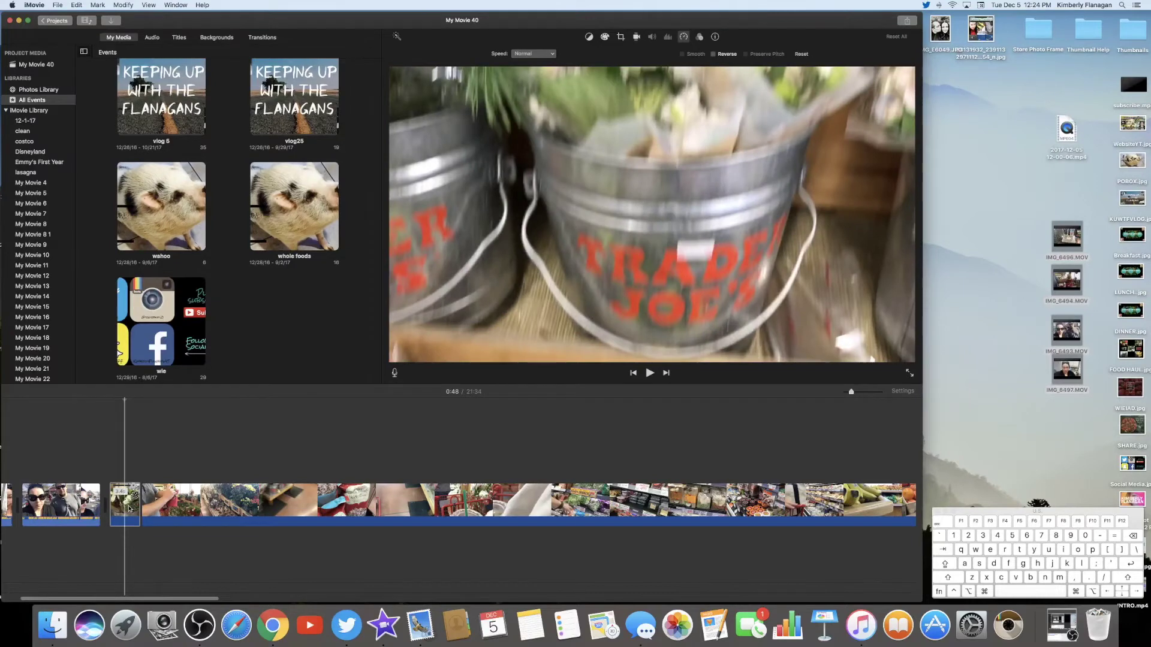
{"action": "key", "text": "Delete"}
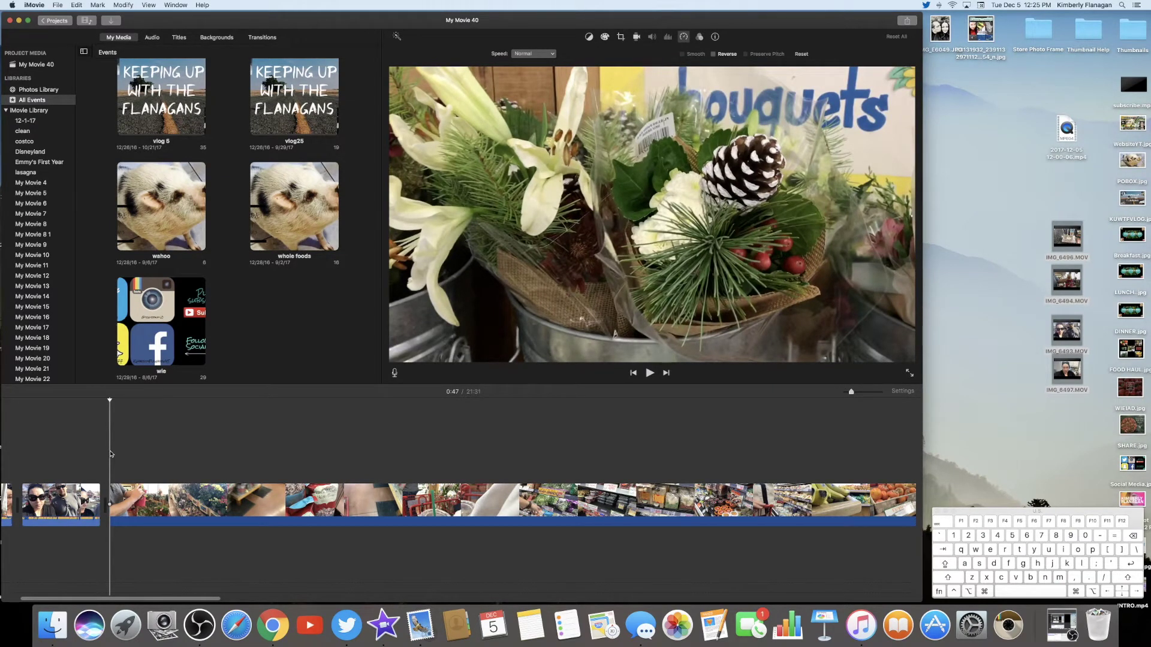
Play the first clip from the beginning, split it at 0:02 and delete the section before the split
{"action": "scroll", "coordinate": [111, 454], "scroll_direction": "left", "scroll_amount": 4}
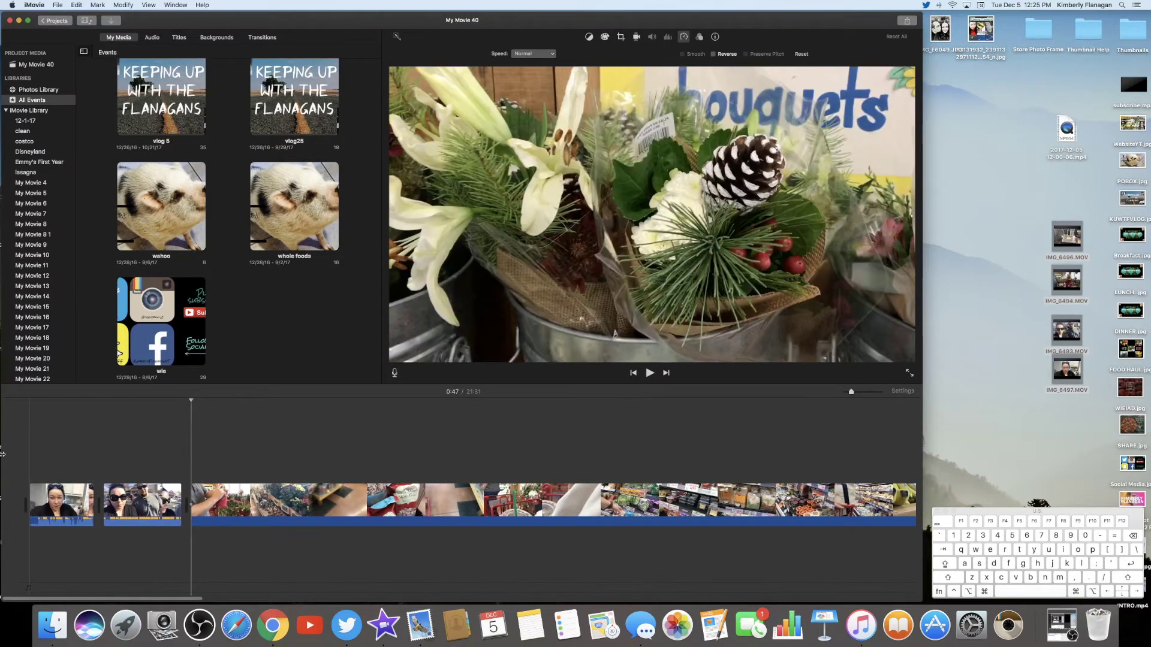
{"action": "left_click", "coordinate": [27, 454]}
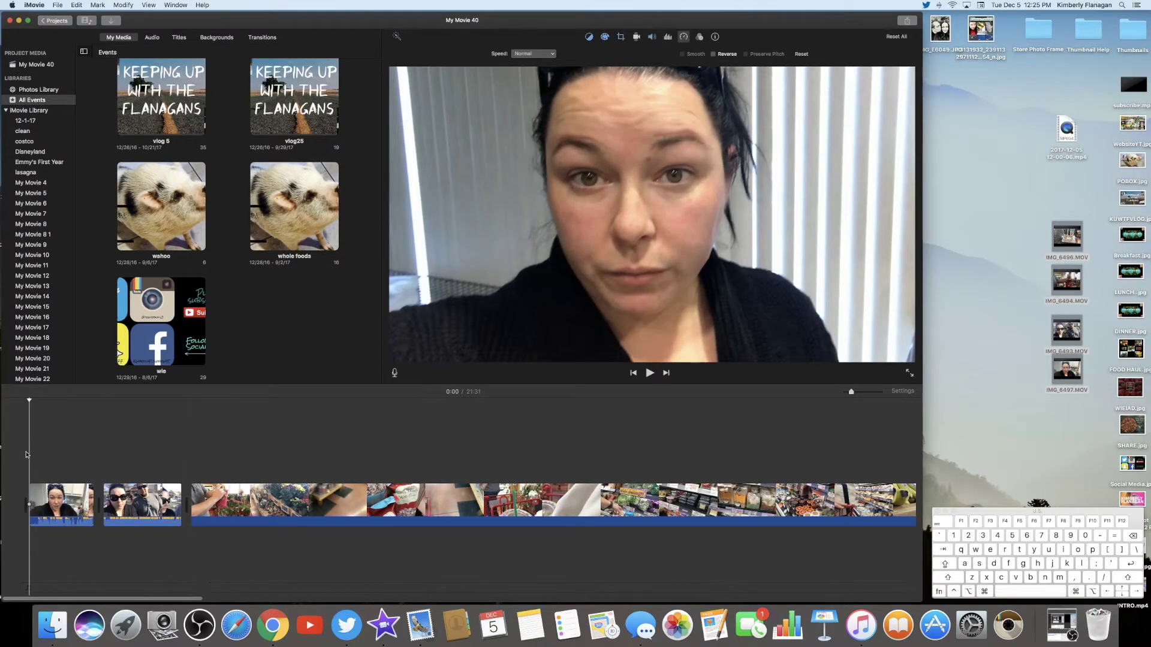
{"action": "key", "text": "space"}
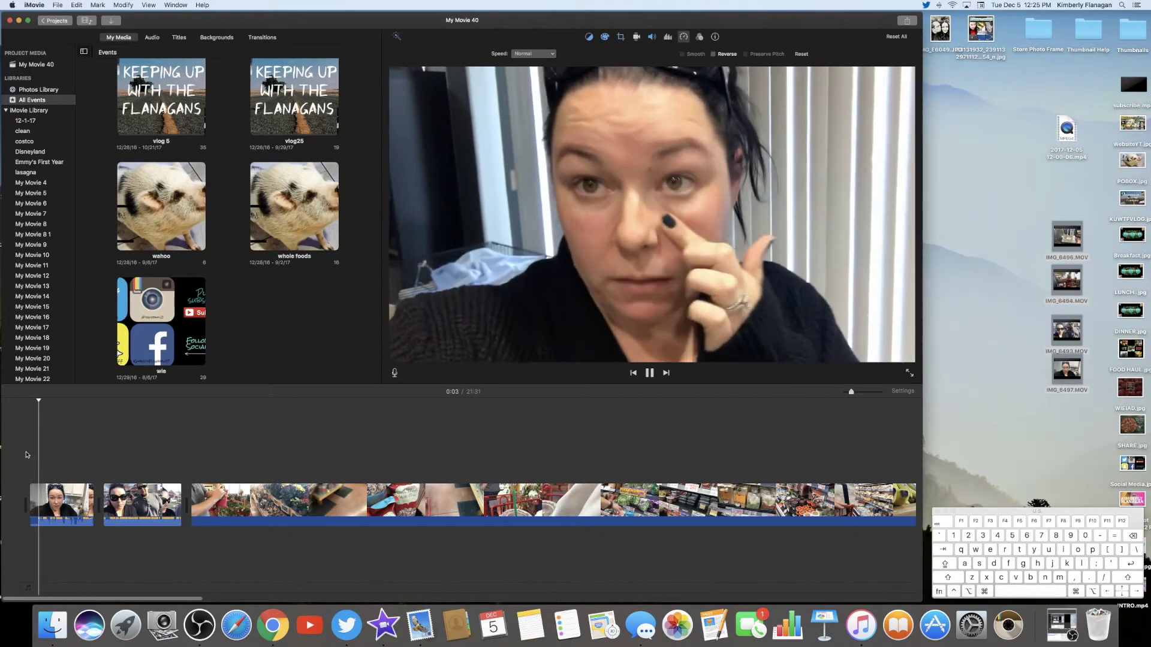
{"action": "key", "text": "space"}
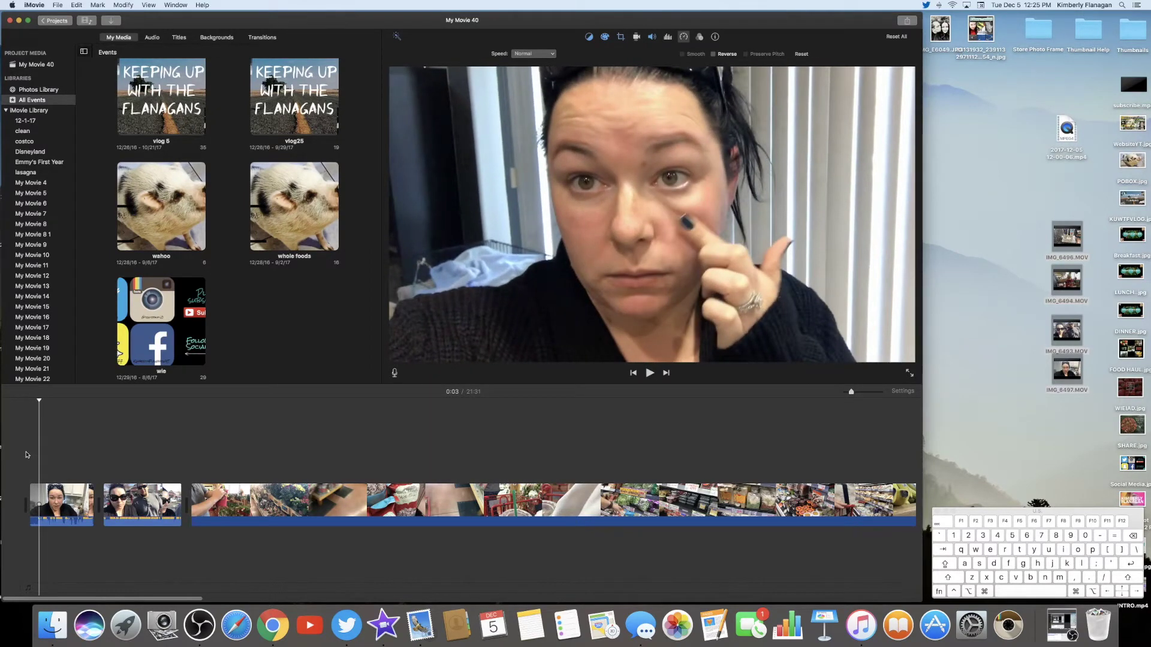
{"action": "left_click", "coordinate": [38, 461]}
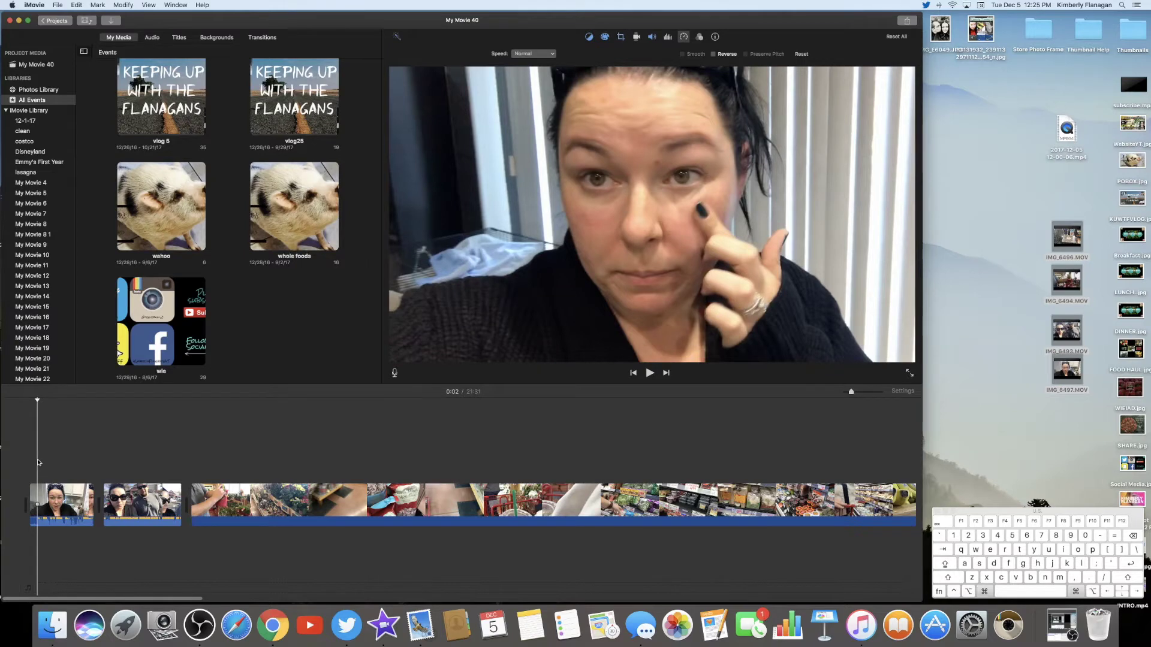
{"action": "key", "text": "super+v"}
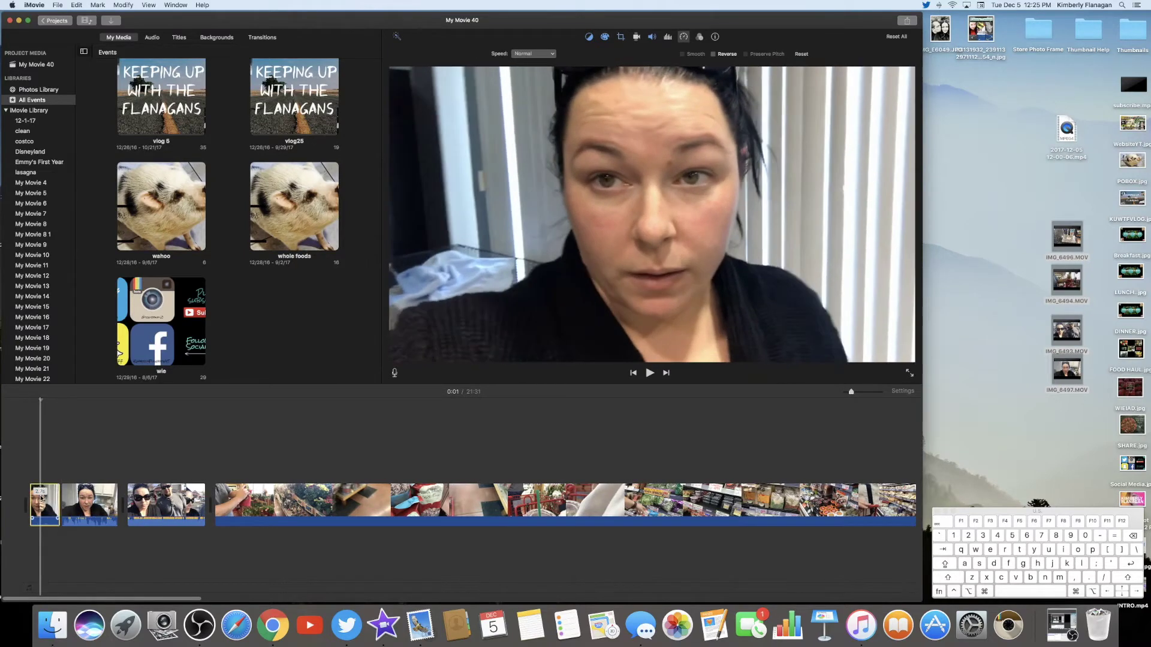
{"action": "key", "text": "super+z"}
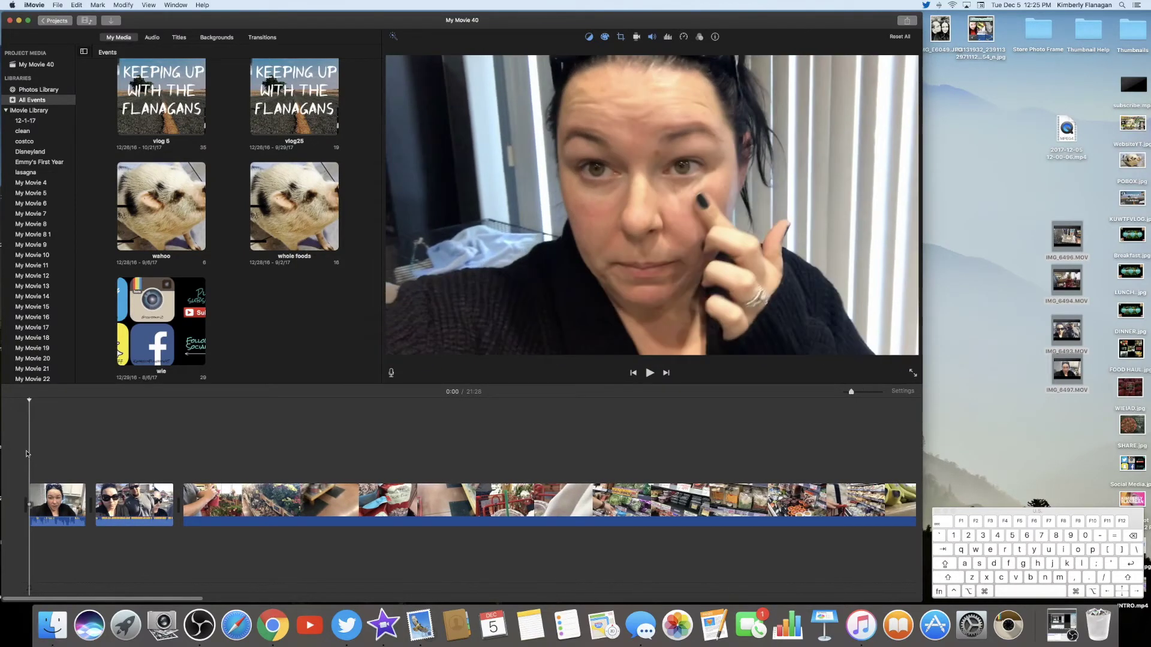
Play the remaining first clip, split it at 0:05 and 0:08, and delete the section between the two splits
{"action": "key", "text": "space"}
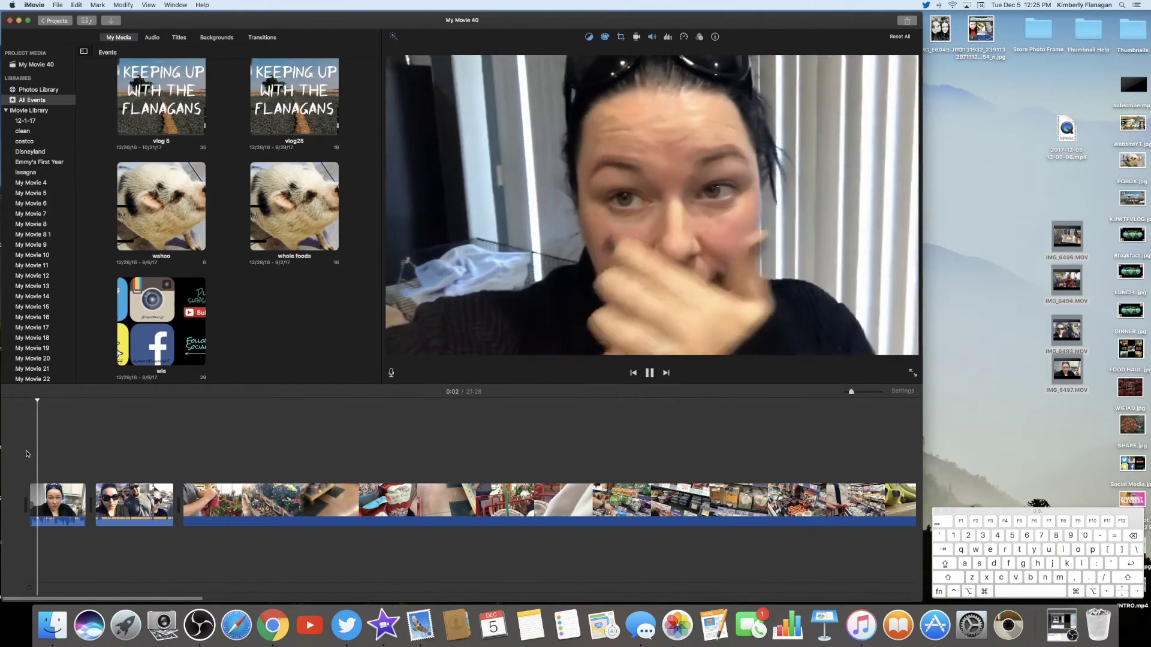
{"action": "key", "text": "space"}
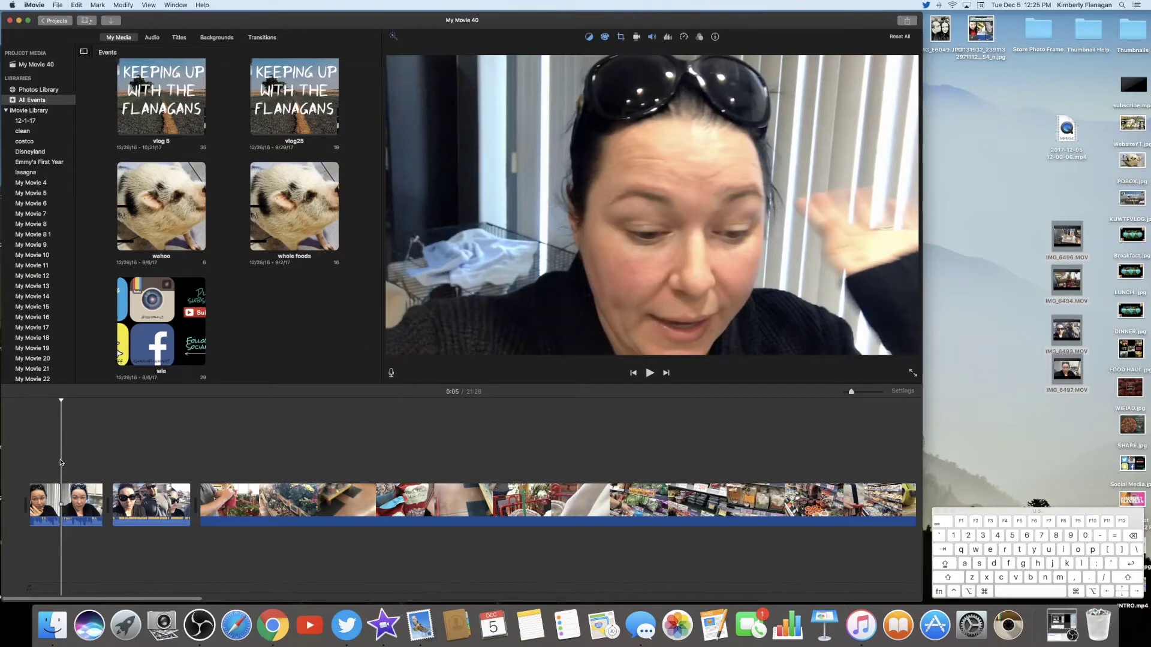
{"action": "key", "text": "space"}
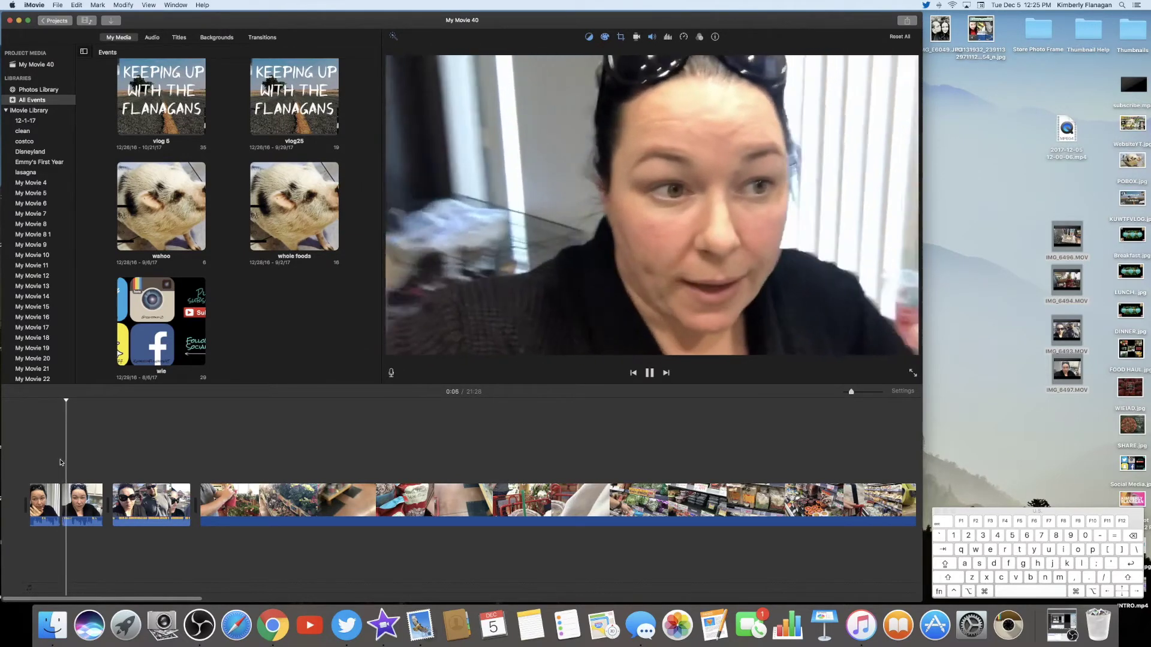
{"action": "key", "text": "space"}
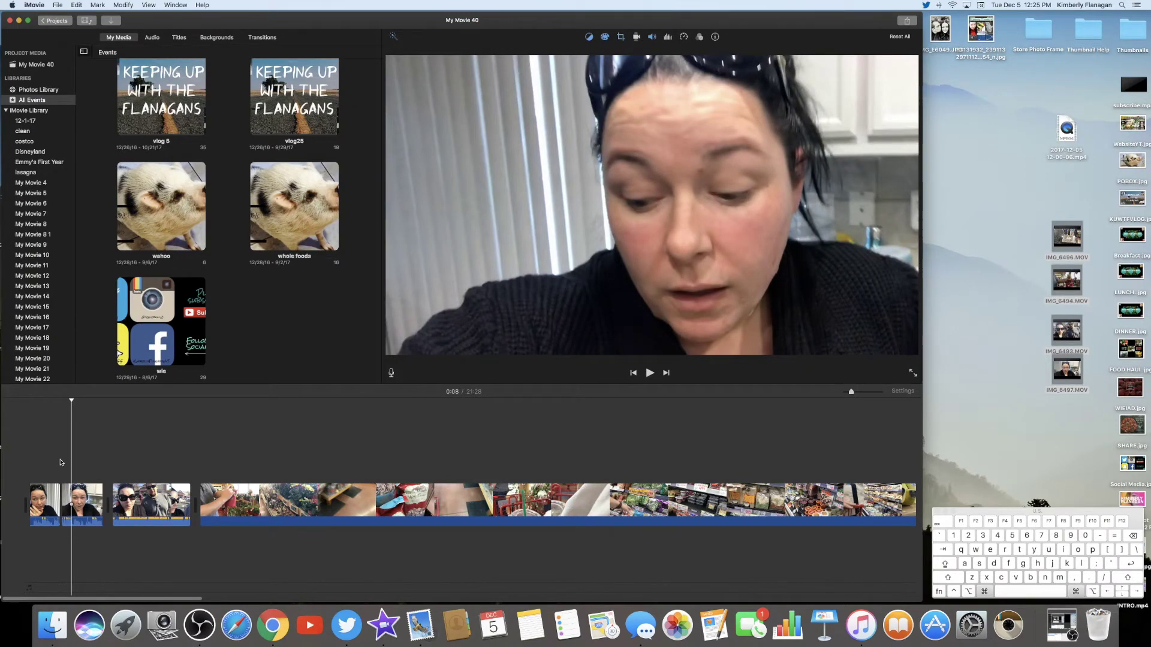
{"action": "key", "text": "cmd+v"}
{"action": "left_click", "coordinate": [77, 495]}
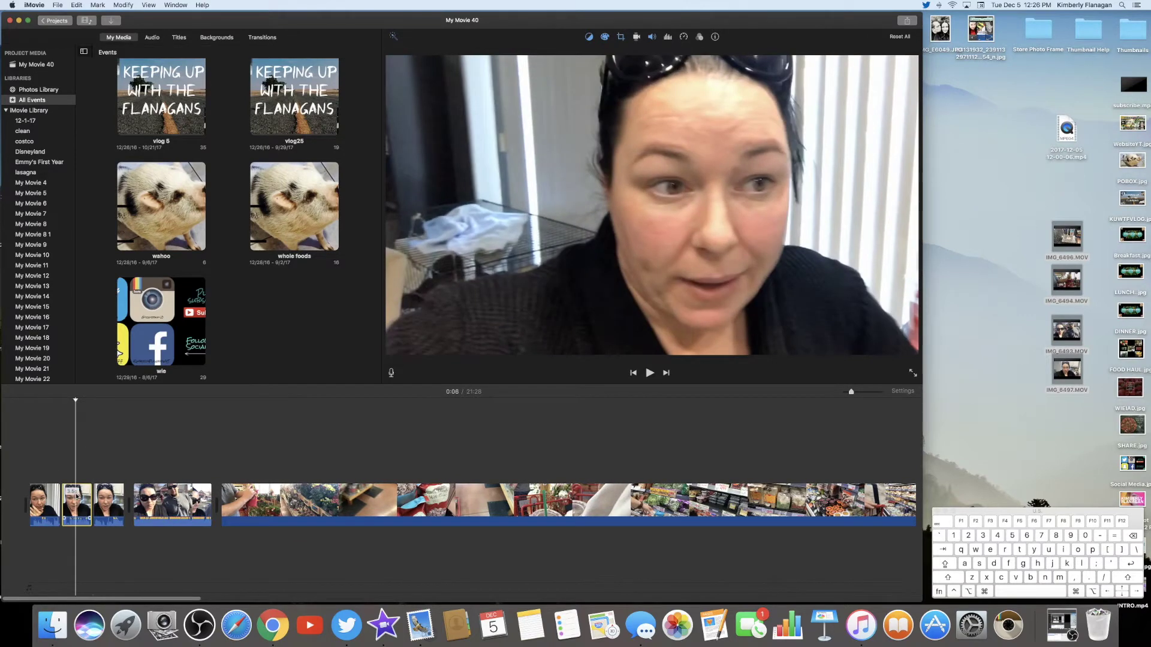
{"action": "key", "text": "Delete"}
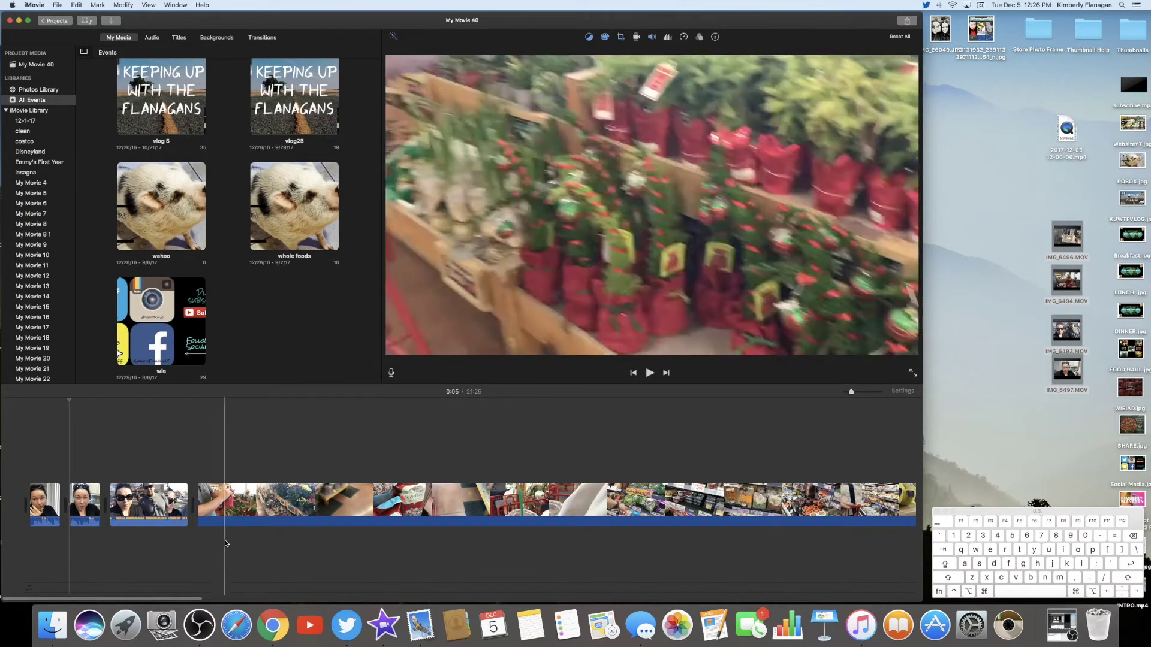
Play the long store clip from its start, split it near the beginning and at 0:47, and delete the section between the splits
{"action": "left_click", "coordinate": [224, 485]}
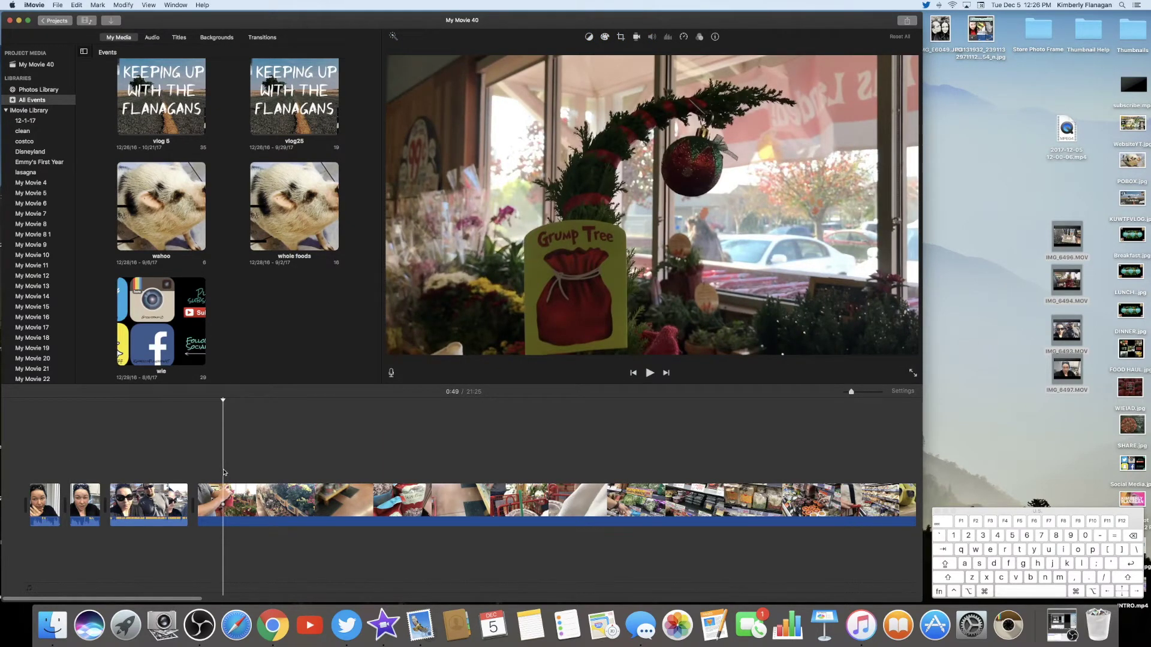
{"action": "left_click", "coordinate": [197, 466]}
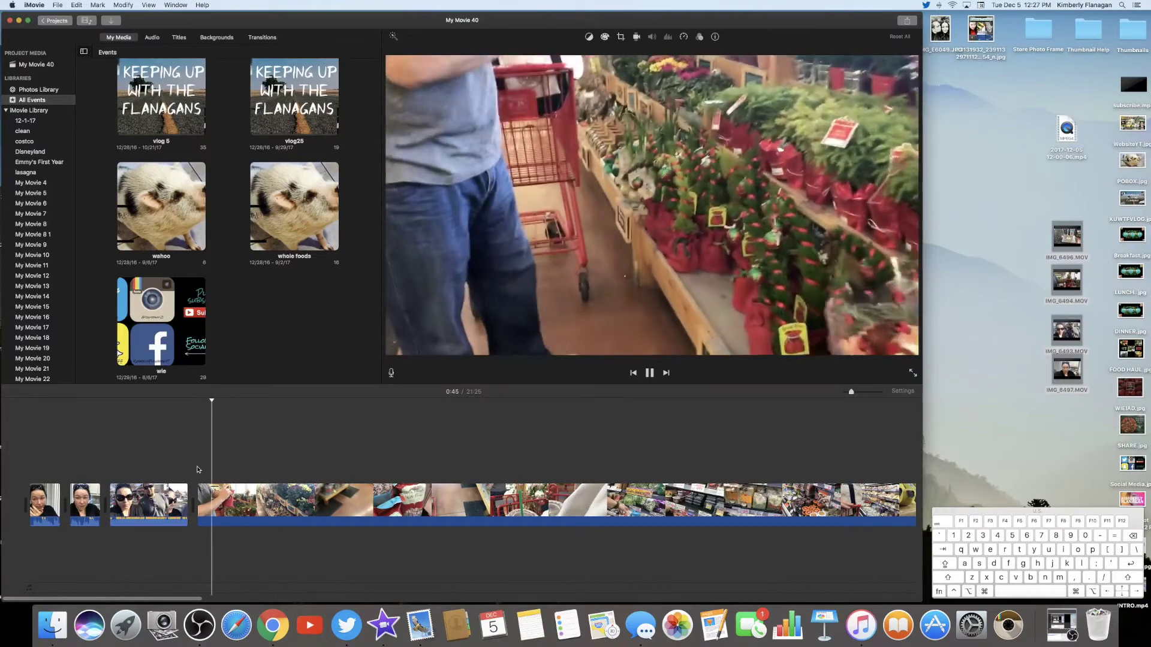
{"action": "left_click", "coordinate": [191, 469]}
{"action": "key", "text": "space"}
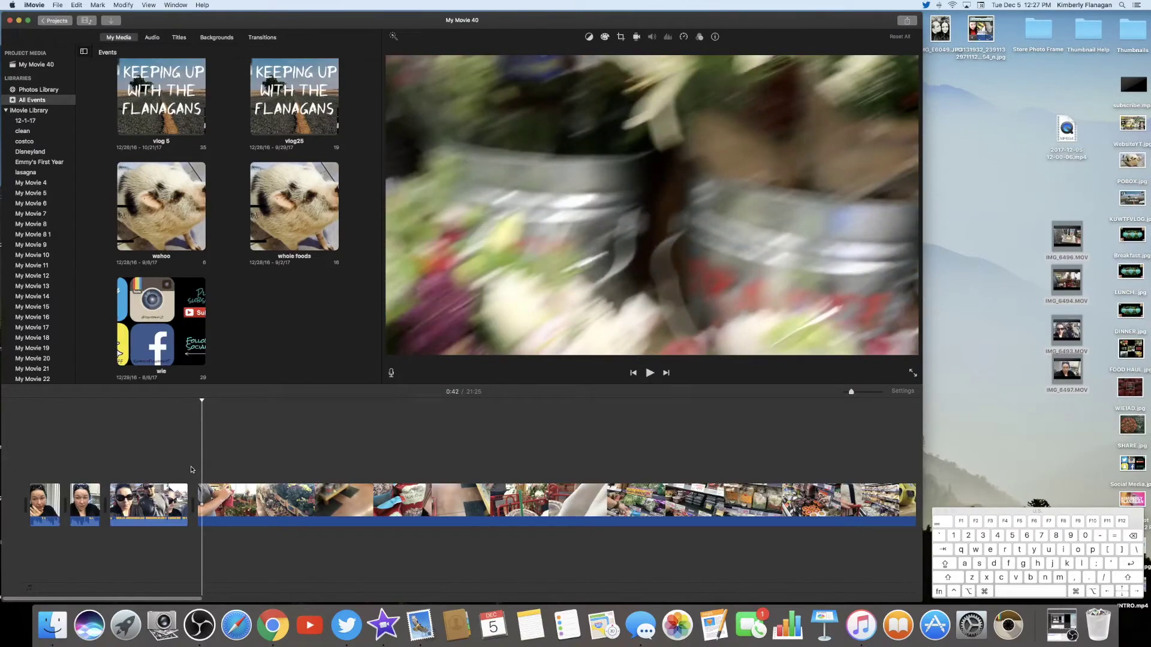
{"action": "key", "text": "space"}
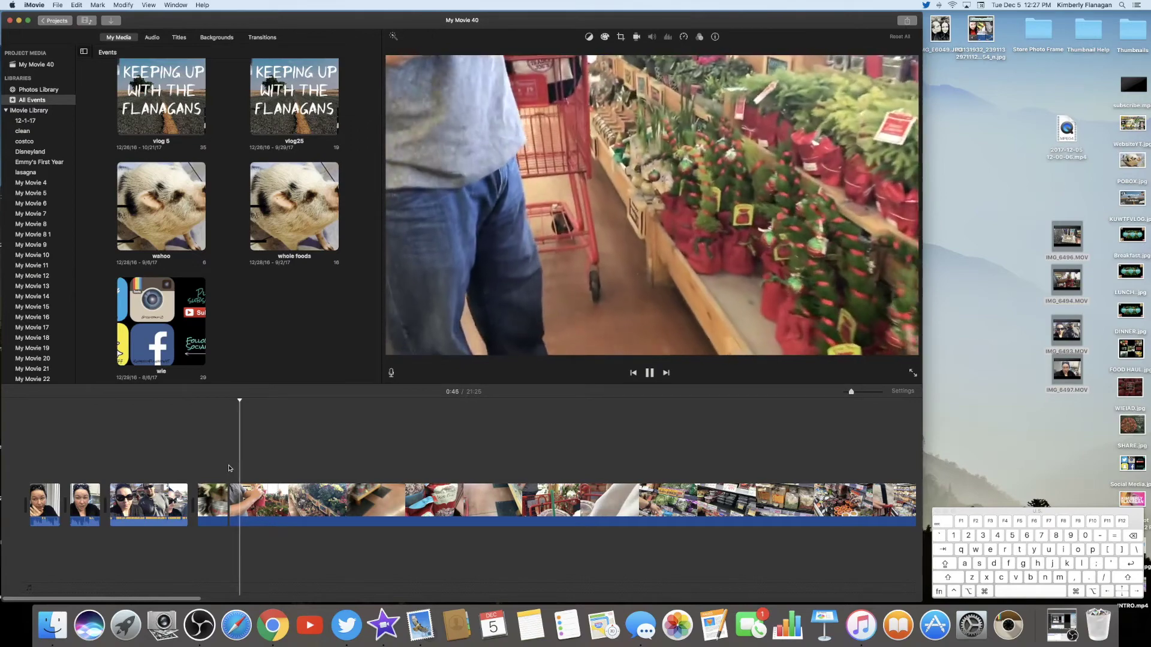
{"action": "key", "text": "space"}
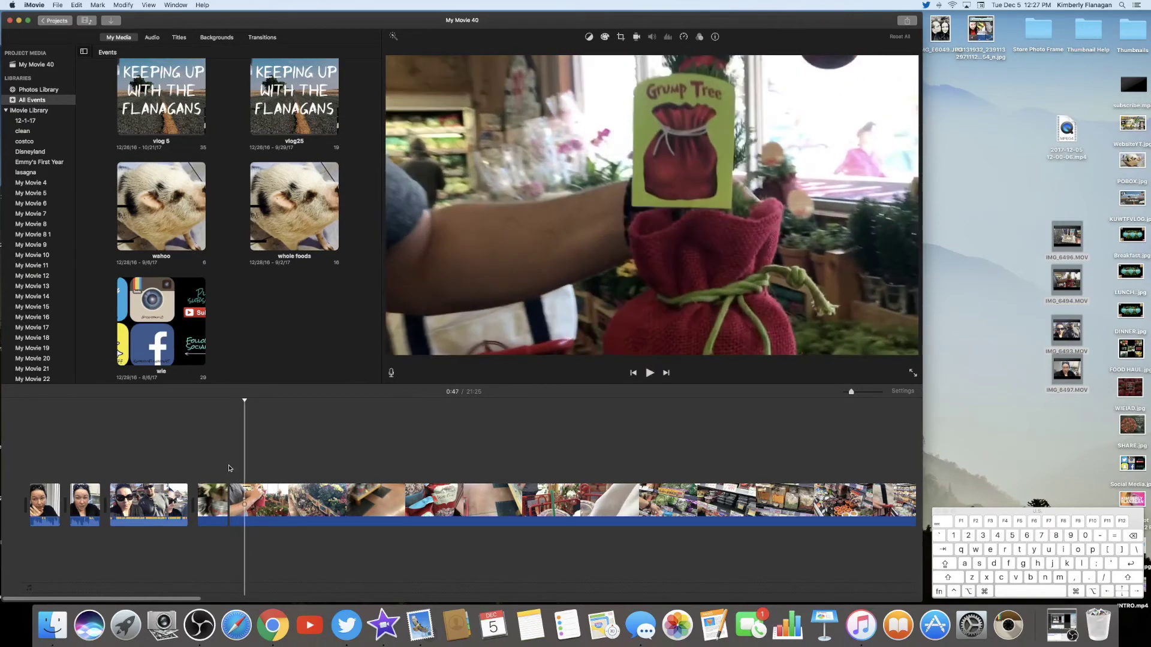
{"action": "key", "text": "super+z"}
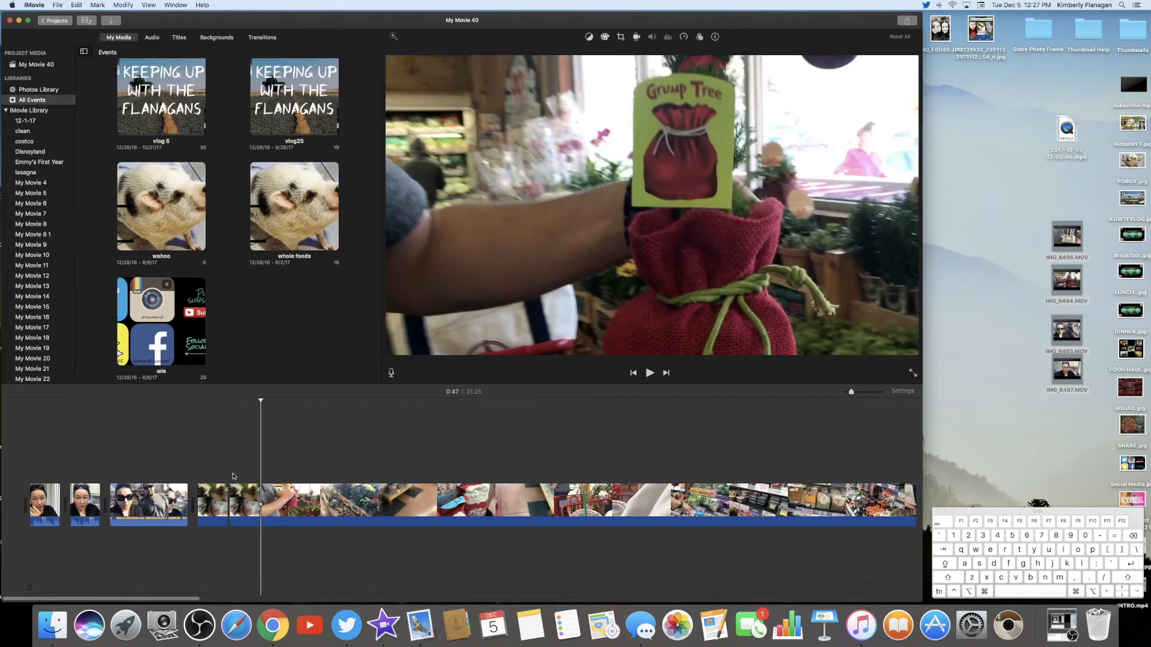
{"action": "left_click", "coordinate": [240, 490]}
{"action": "key", "text": "Delete"}
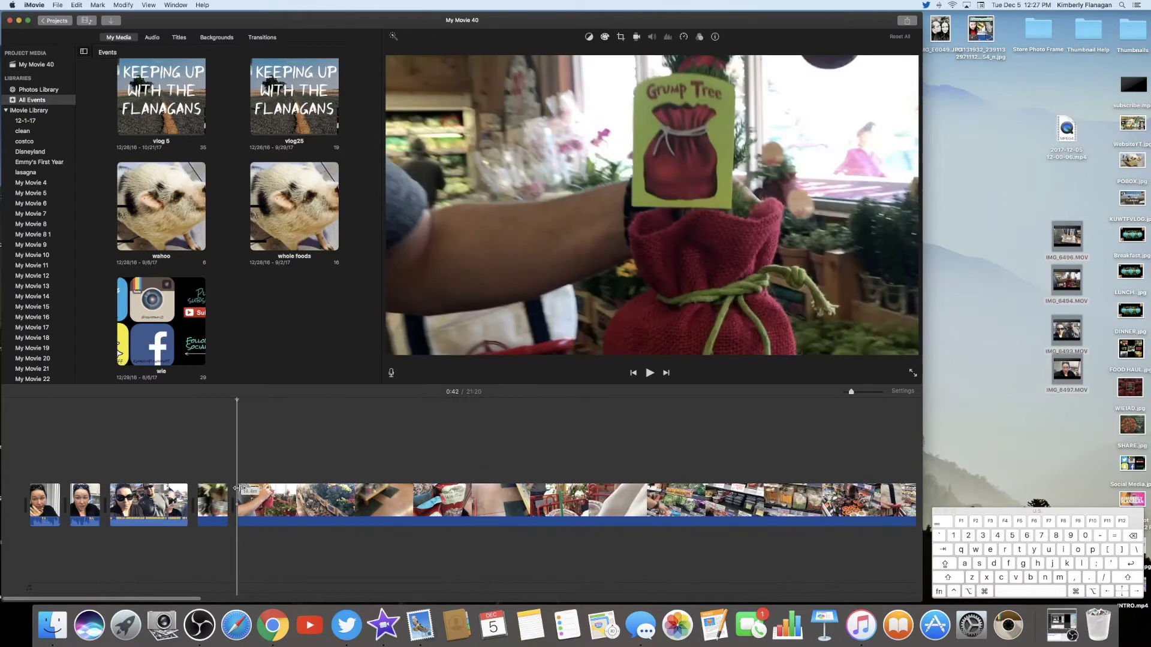
Play back the store footage across the new cut to check how the two remaining pieces join
{"action": "key", "text": "space"}
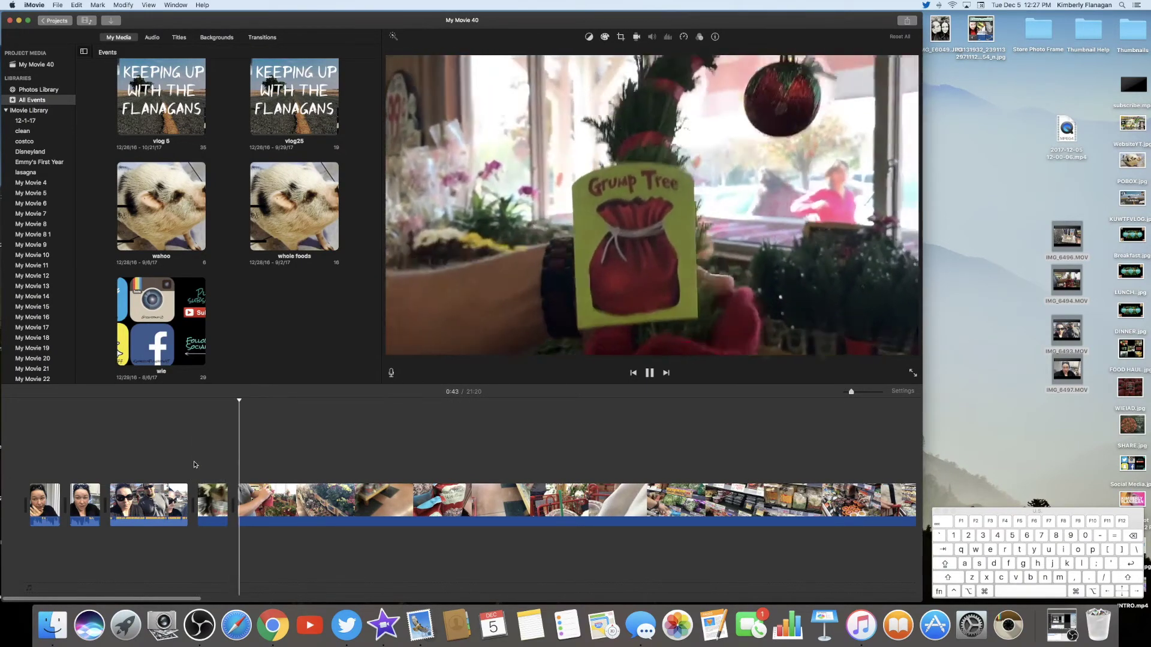
{"action": "key", "text": "space"}
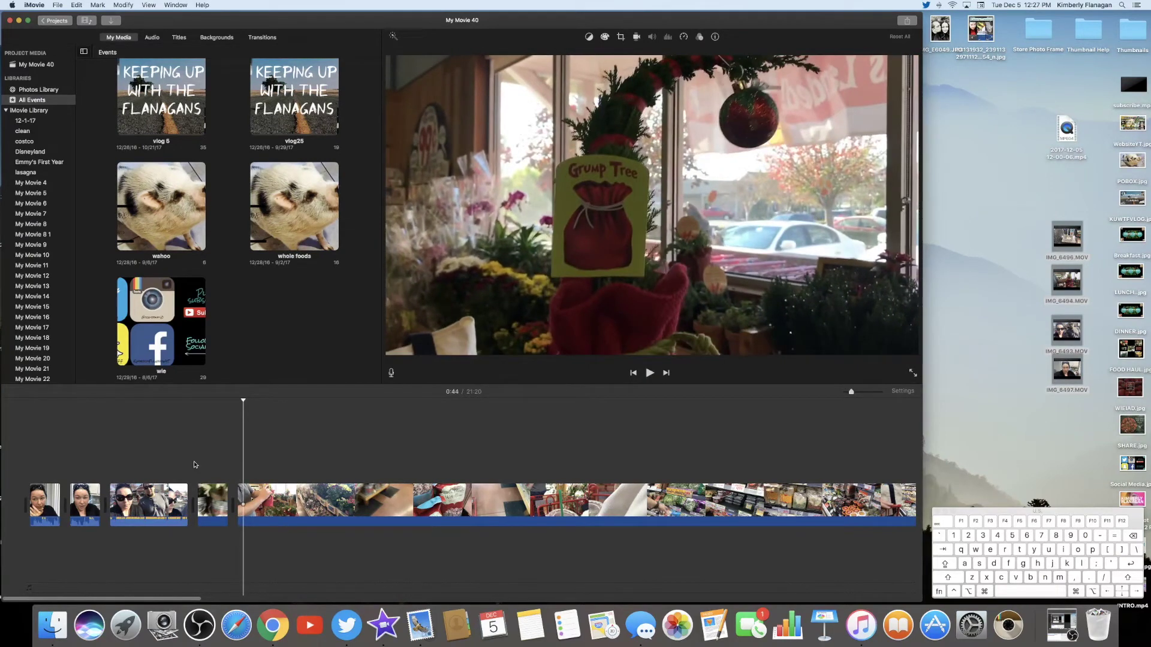
{"action": "left_click", "coordinate": [235, 460]}
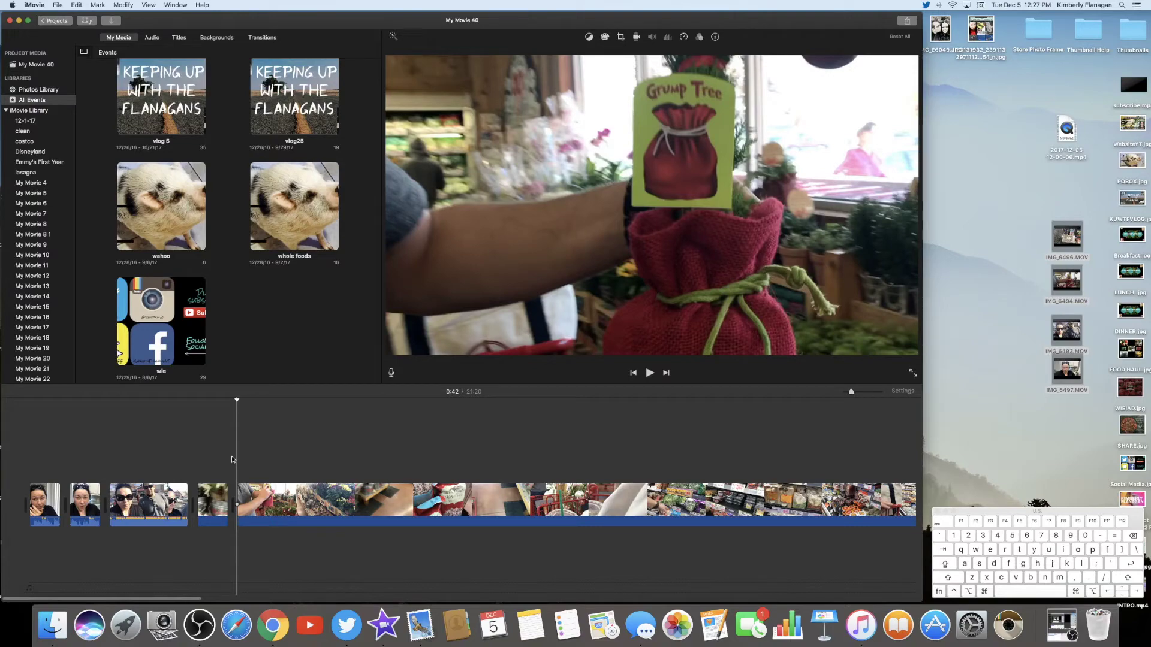
{"action": "left_click", "coordinate": [220, 462]}
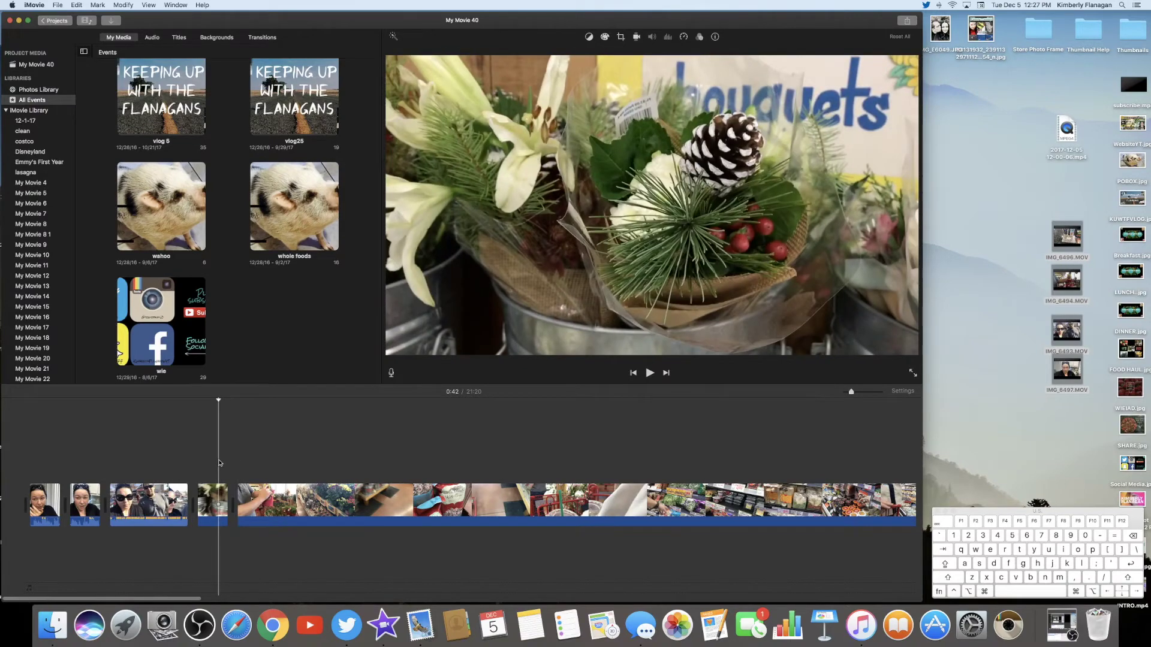
{"action": "key", "text": "space"}
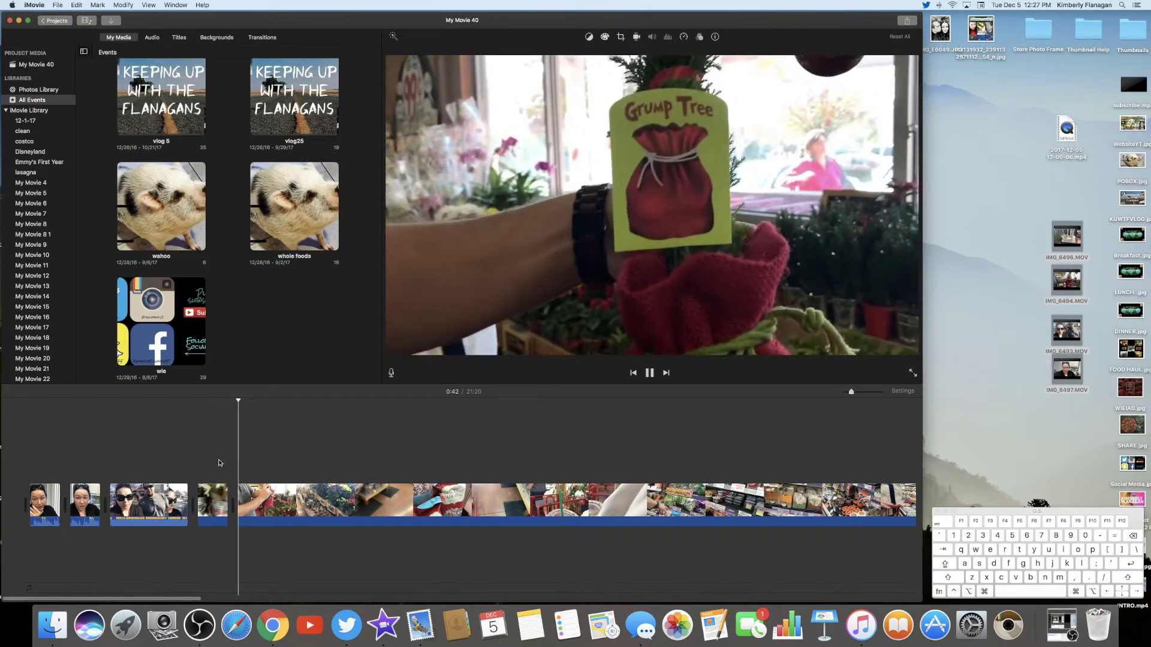
{"action": "left_click", "coordinate": [198, 467]}
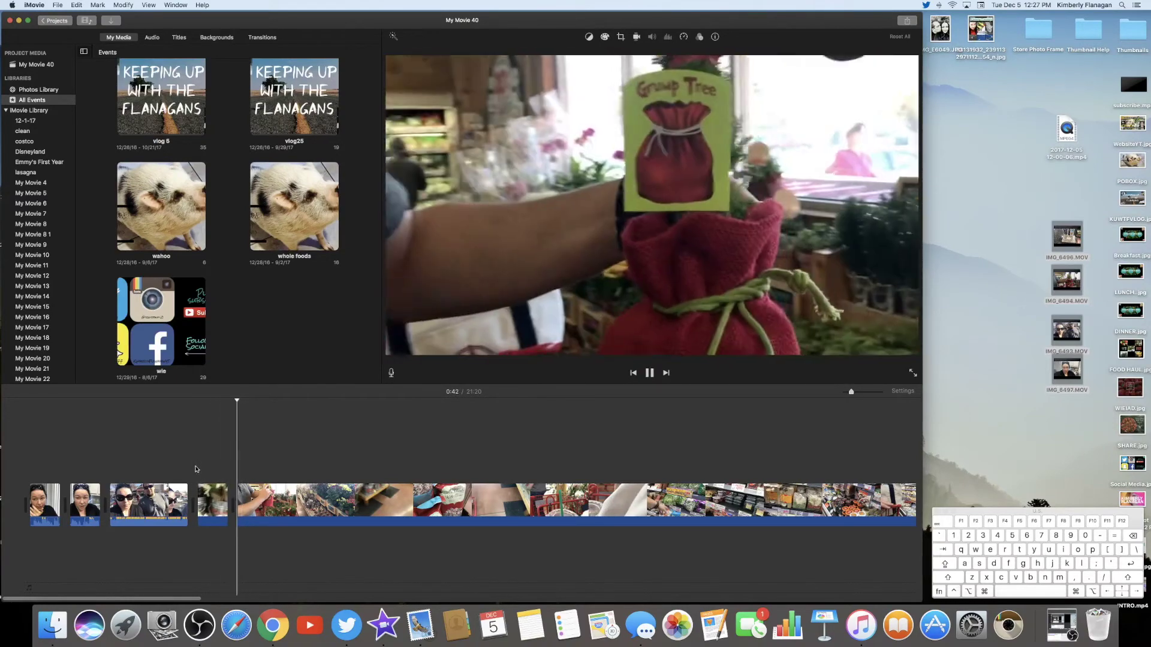
{"action": "key", "text": "space"}
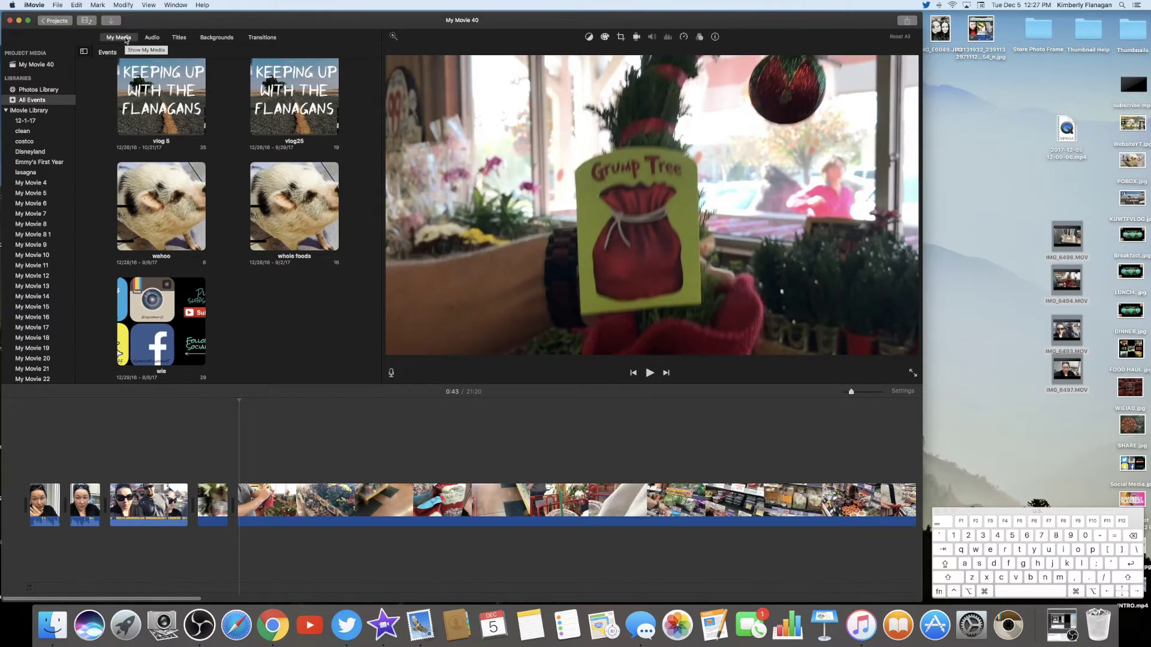
Look through the songs in the iTunes audio library
{"action": "left_click", "coordinate": [153, 38]}
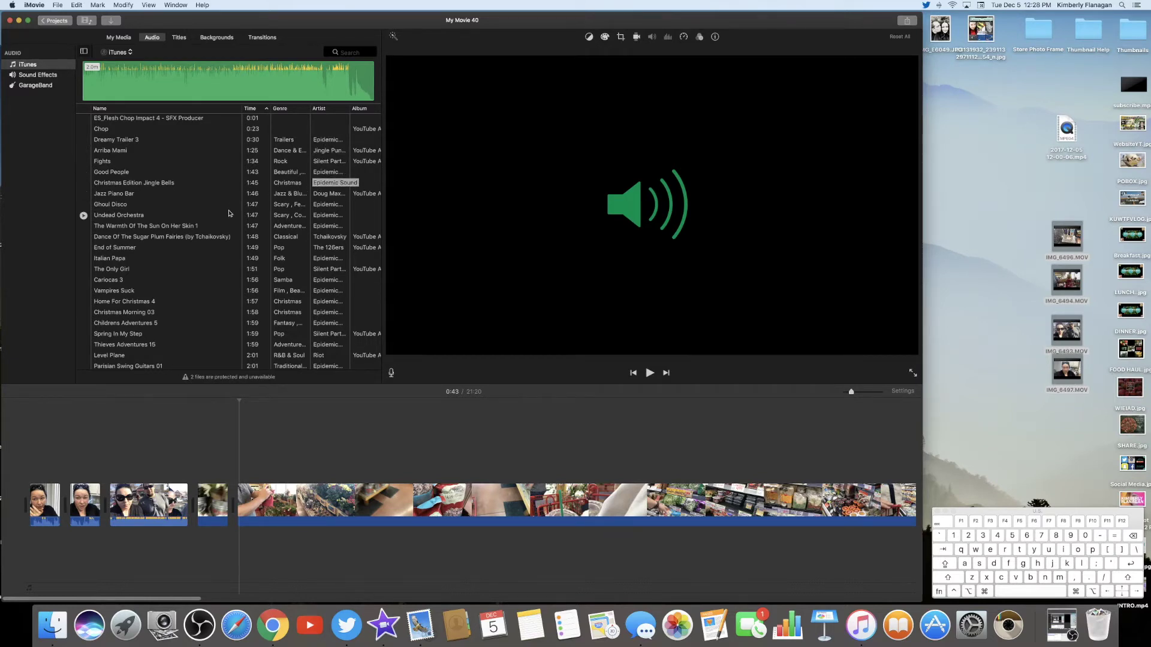
{"action": "scroll", "coordinate": [197, 233], "scroll_direction": "down", "scroll_amount": 6}
{"action": "scroll", "coordinate": [198, 236], "scroll_direction": "down", "scroll_amount": 15}
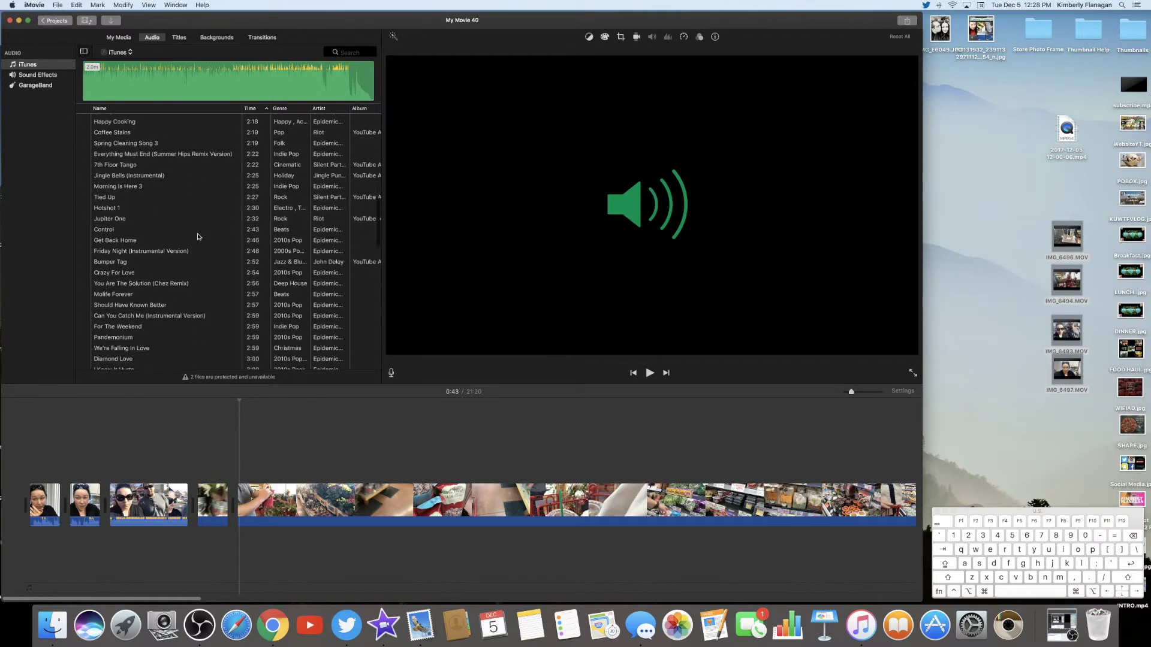
{"action": "scroll", "coordinate": [198, 237], "scroll_direction": "down", "scroll_amount": 7}
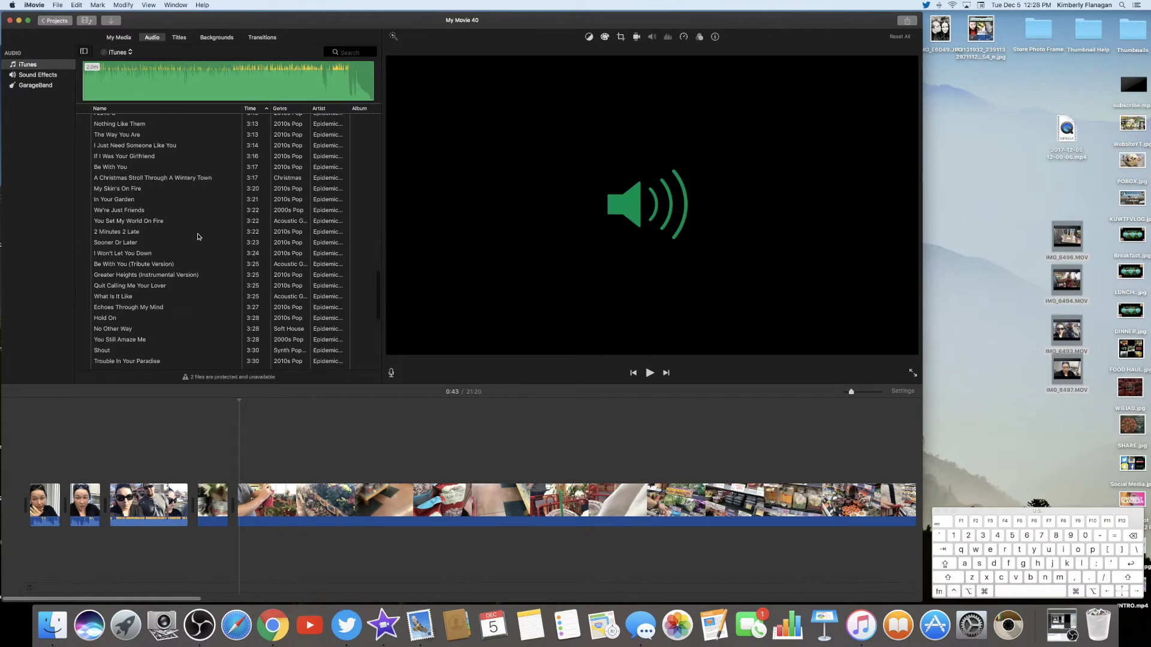
{"action": "scroll", "coordinate": [197, 237], "scroll_direction": "up", "scroll_amount": 5}
{"action": "scroll", "coordinate": [198, 236], "scroll_direction": "up", "scroll_amount": 15}
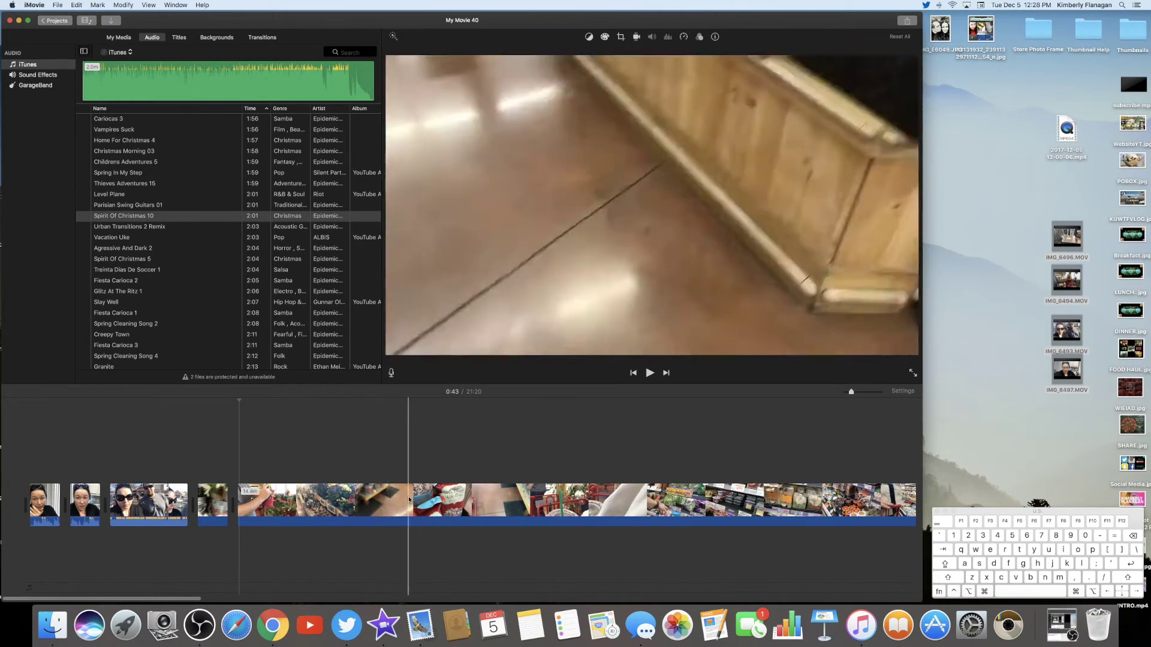
Add a Lower Third title reading "Tree" and "$5.00" over the start of the long store clip and play it back
{"action": "left_click", "coordinate": [180, 39]}
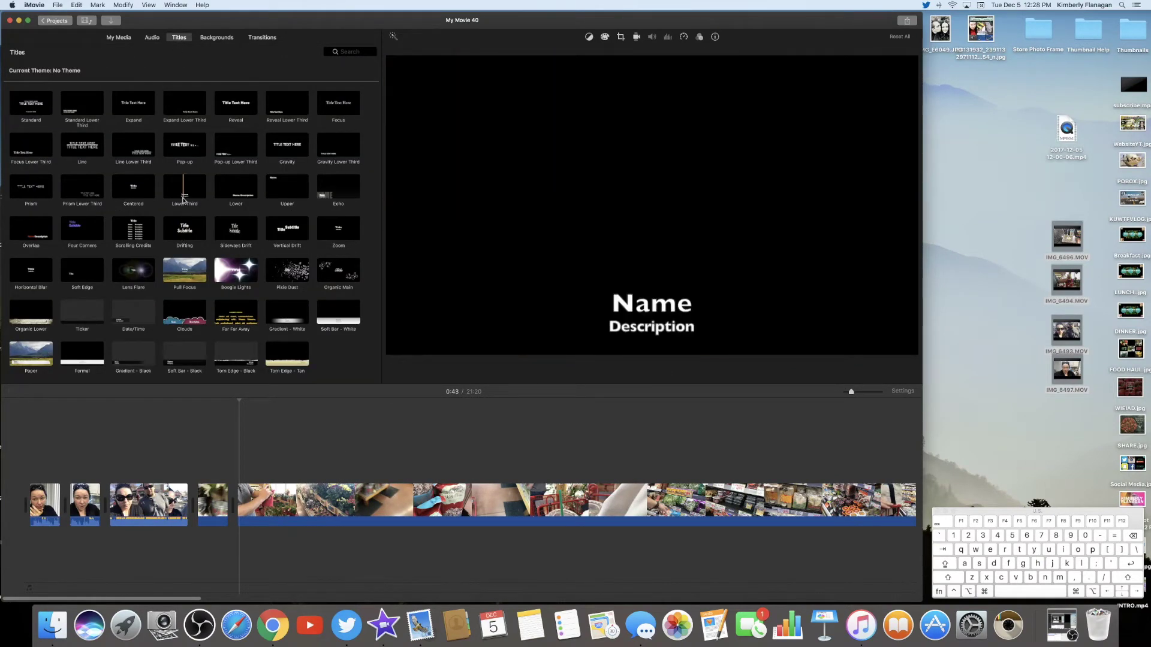
{"action": "left_click_drag", "start_coordinate": [185, 190], "coordinate": [243, 474]}
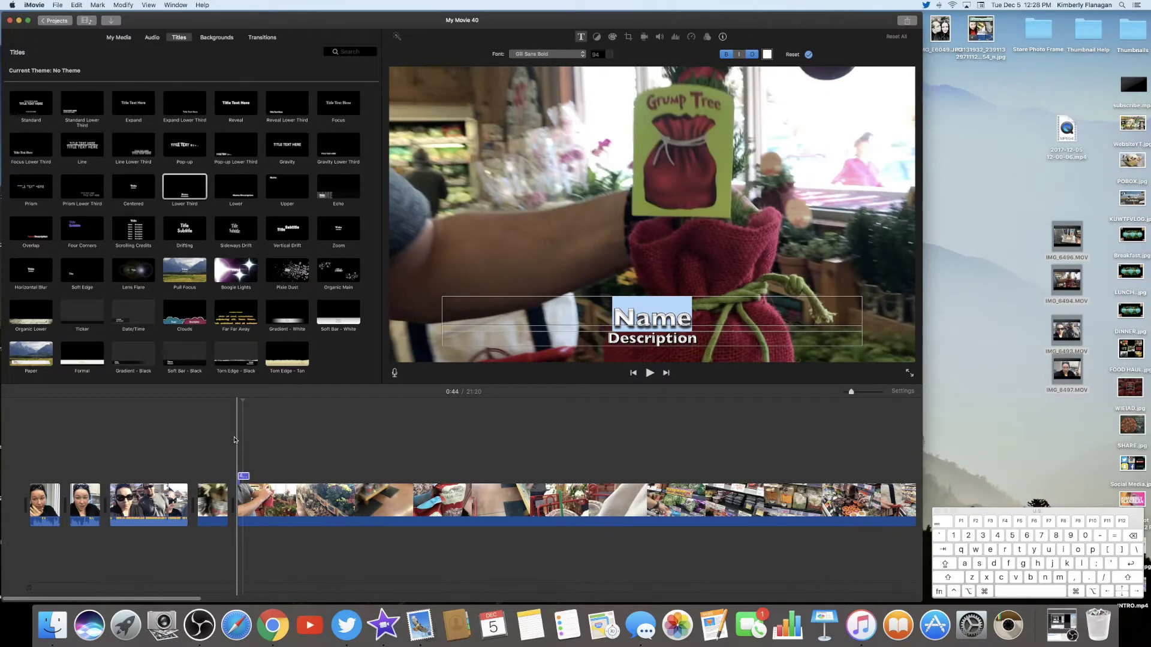
{"action": "type", "text": "Tree"}
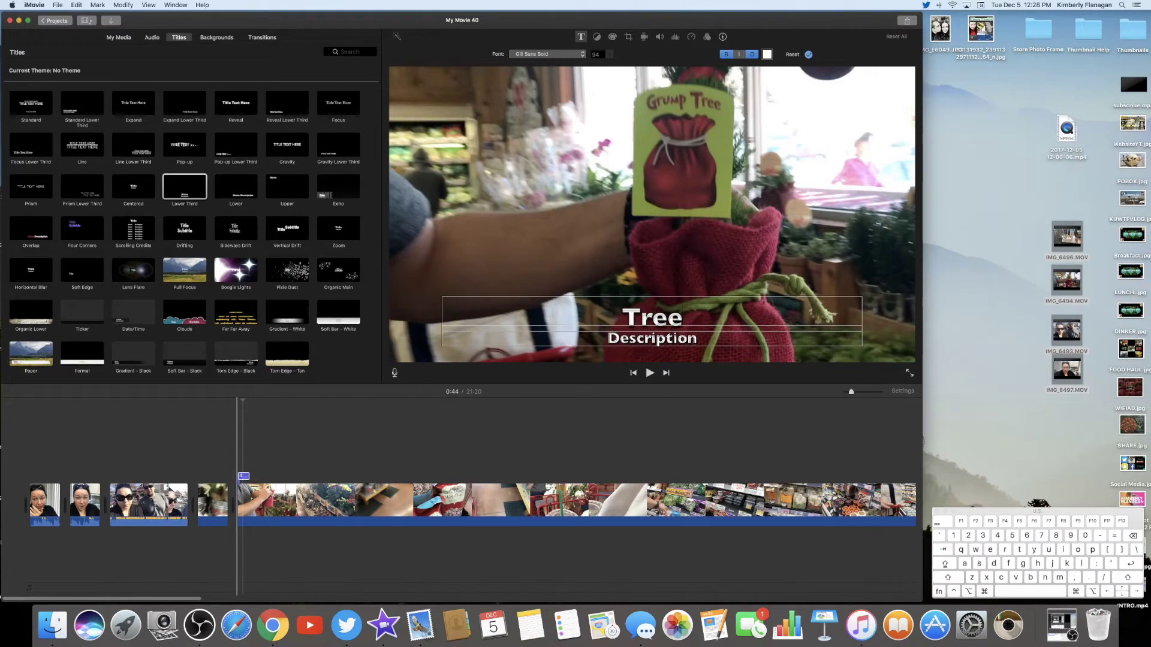
{"action": "key", "text": "Tab"}
{"action": "type", "text": "$"}
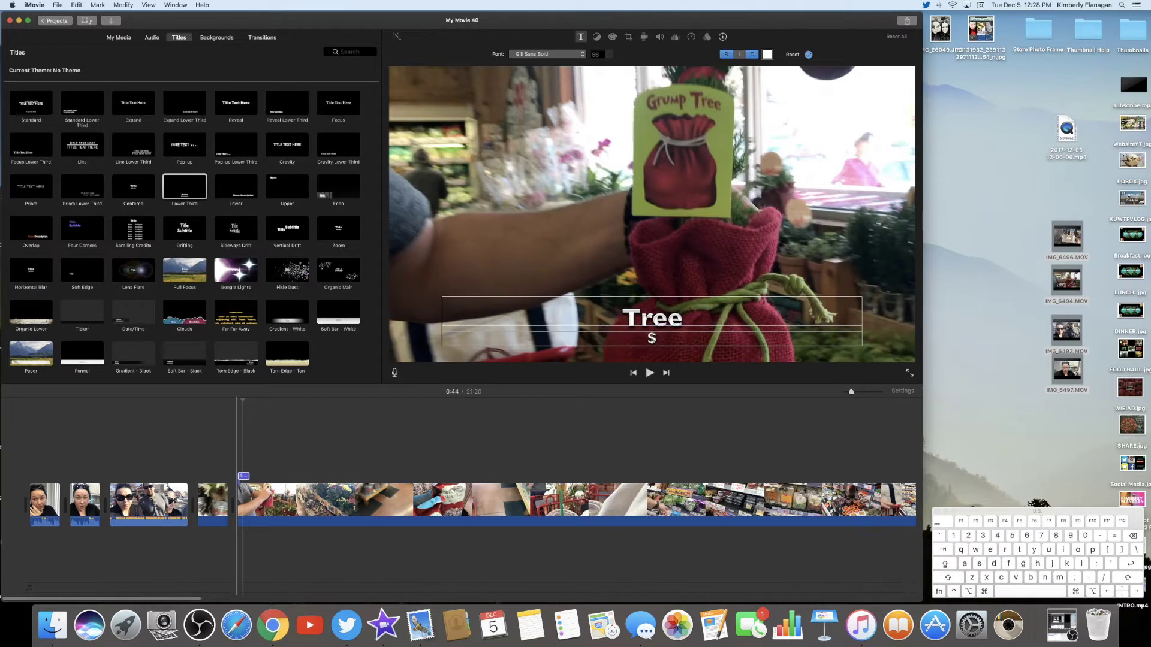
{"action": "type", "text": "5.00"}
{"action": "key", "text": "Escape"}
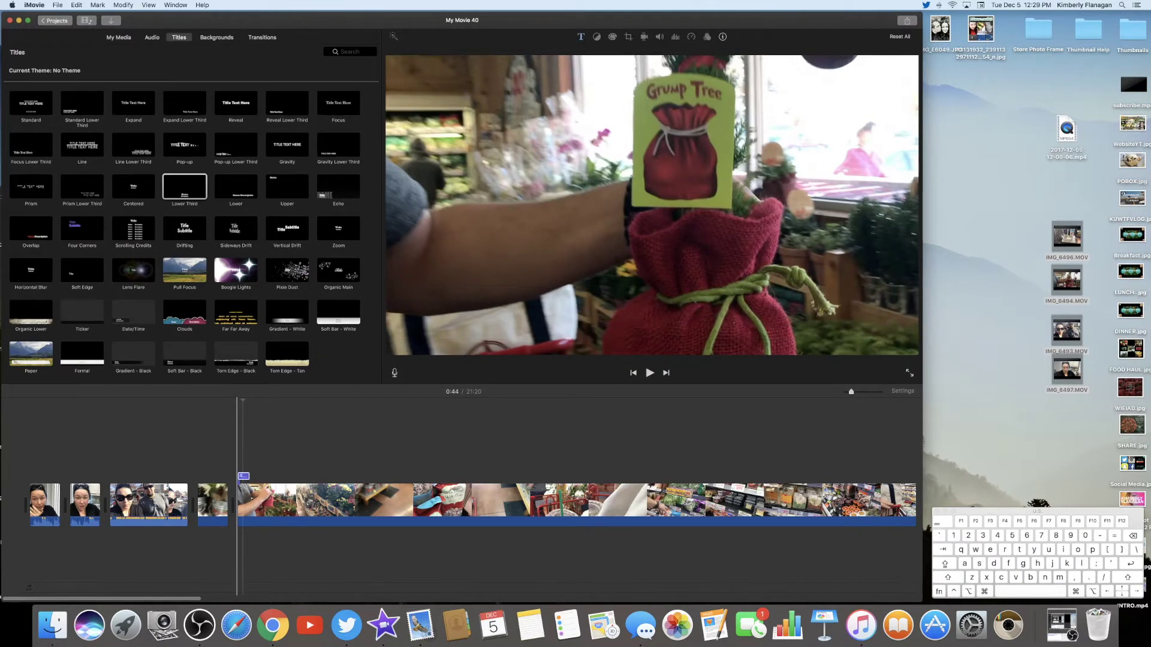
{"action": "left_click", "coordinate": [236, 470]}
{"action": "key", "text": "space"}
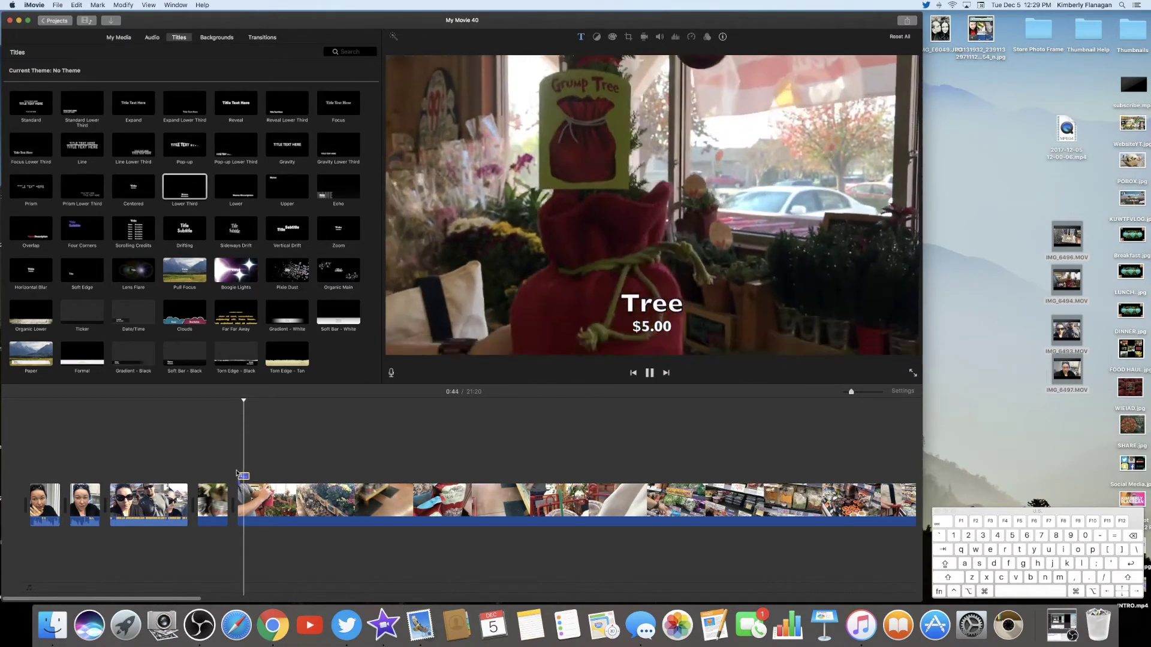
{"action": "key", "text": "space"}
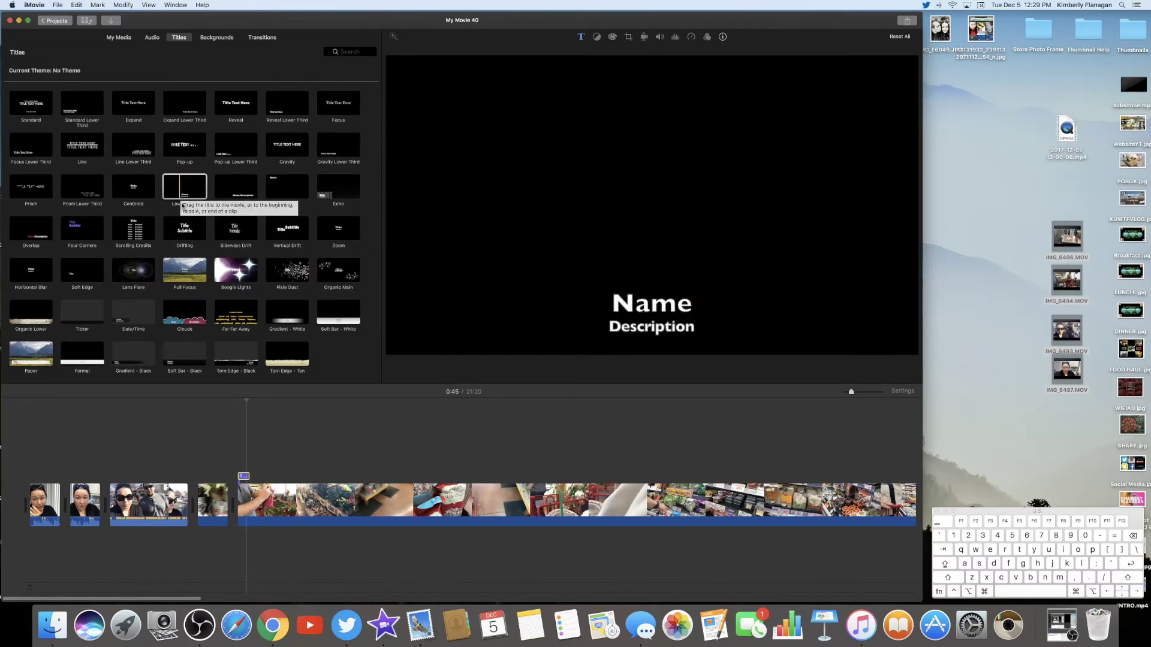
Insert a Black background between the short flower clip and the long store clip, and play through it
{"action": "left_click", "coordinate": [218, 38]}
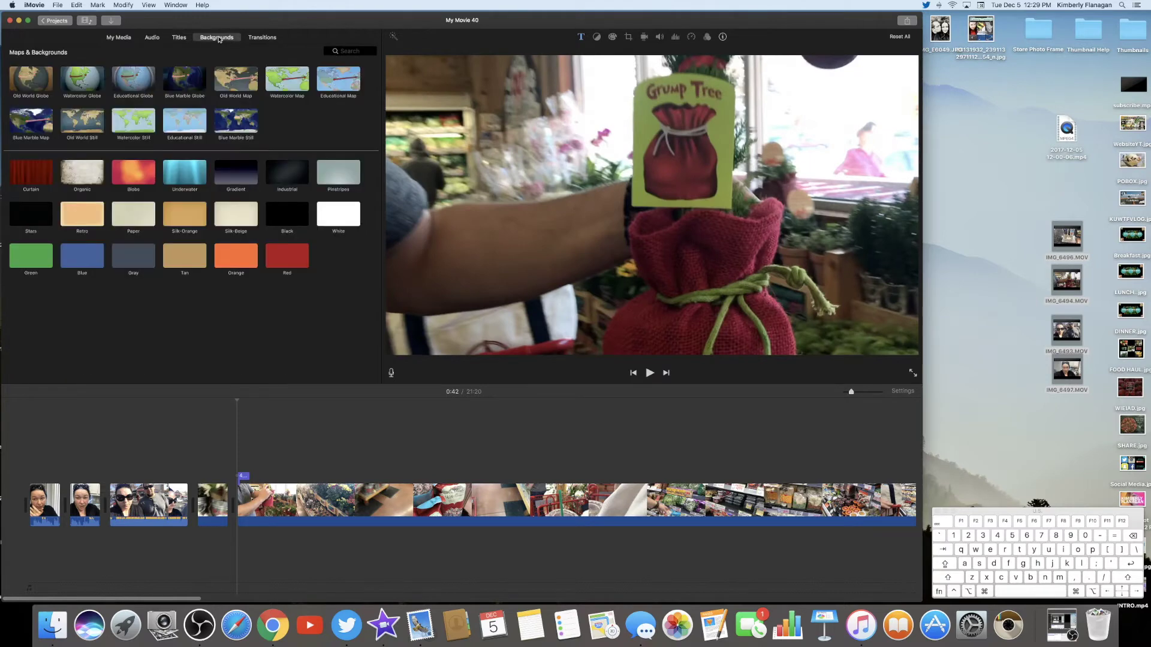
{"action": "left_click", "coordinate": [281, 216]}
{"action": "left_click_drag", "start_coordinate": [282, 218], "coordinate": [238, 489]}
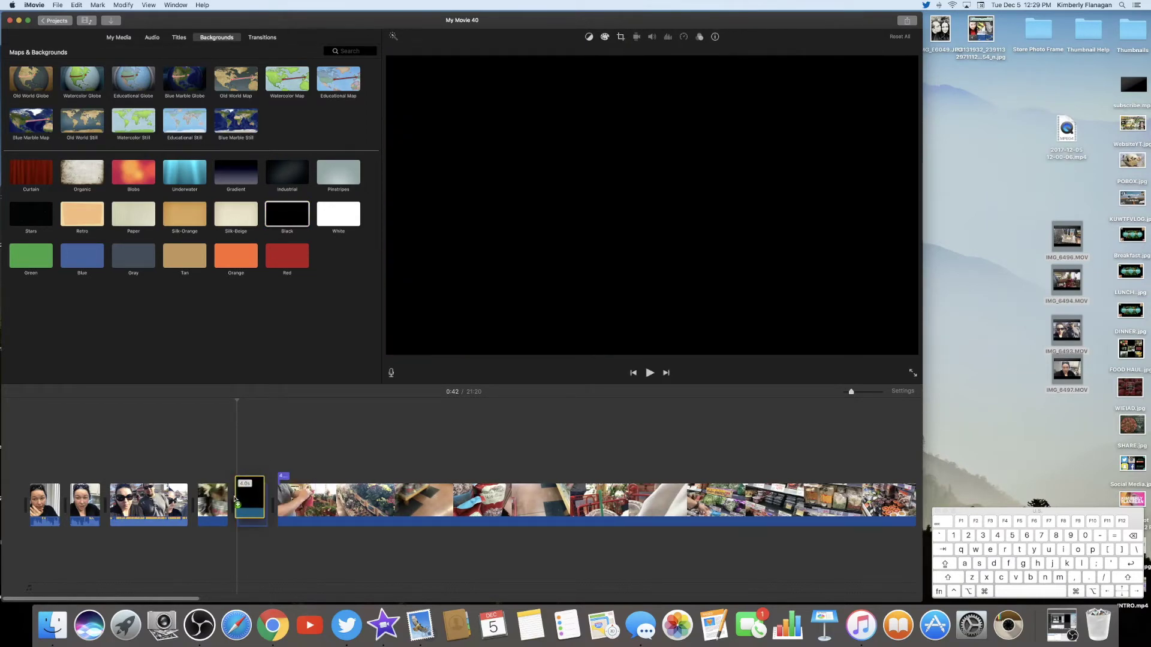
{"action": "left_click", "coordinate": [226, 470]}
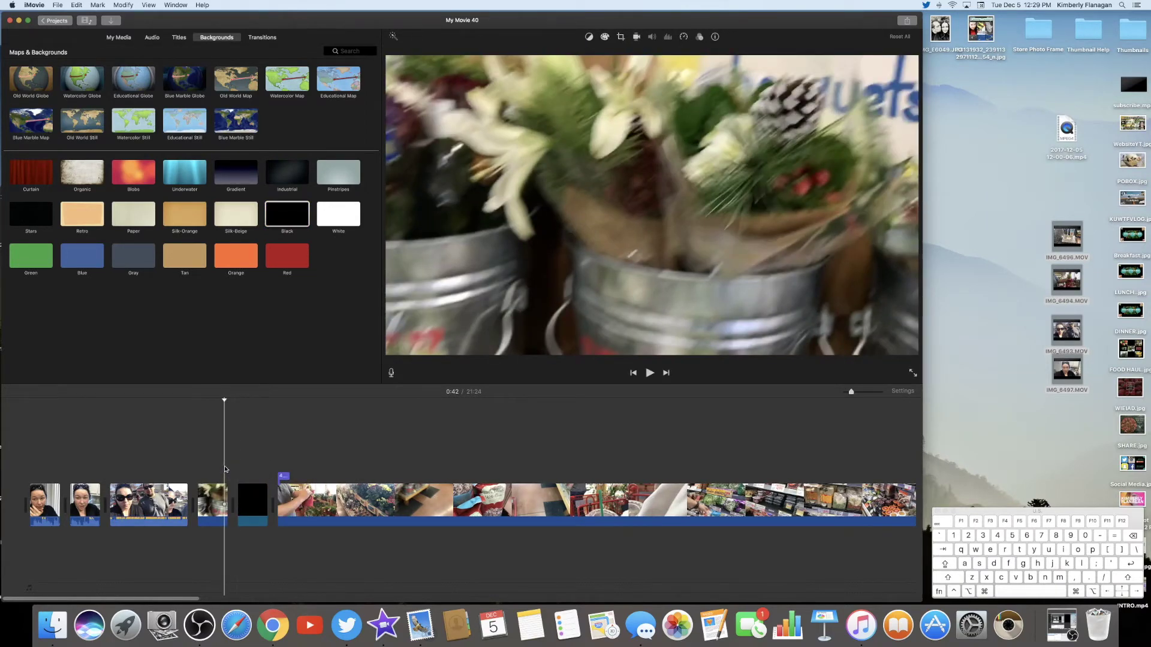
{"action": "key", "text": "space"}
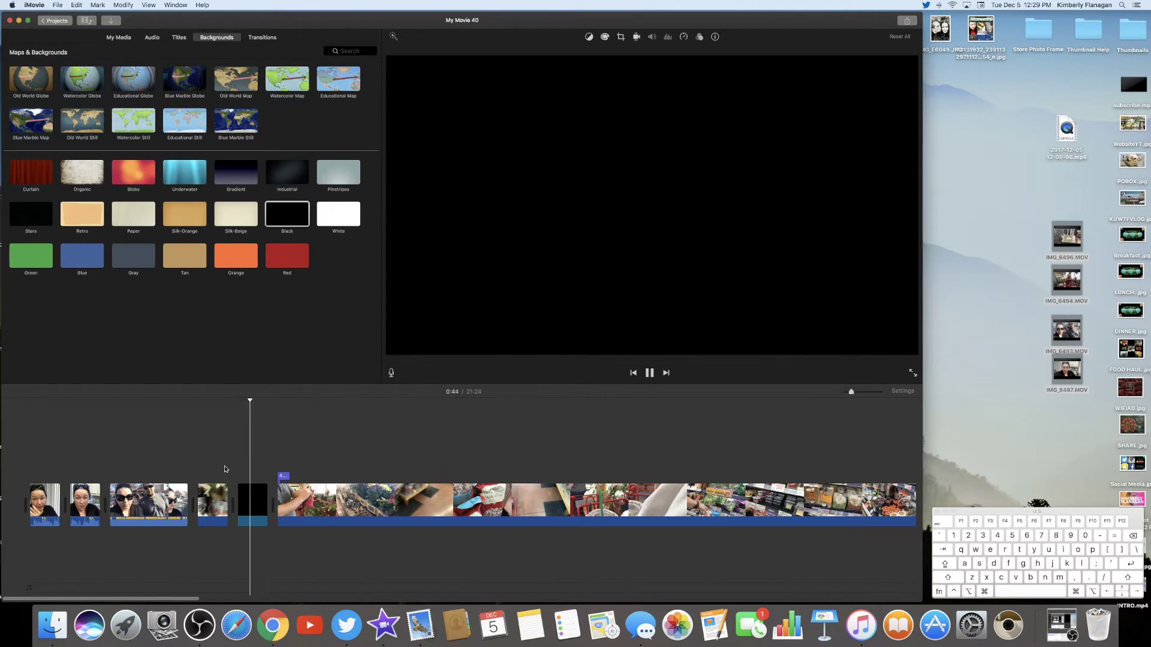
Move the Tree title onto the Black background clip and play it back
{"action": "left_click_drag", "start_coordinate": [283, 476], "coordinate": [252, 476]}
{"action": "left_click", "coordinate": [226, 471]}
{"action": "key", "text": "space"}
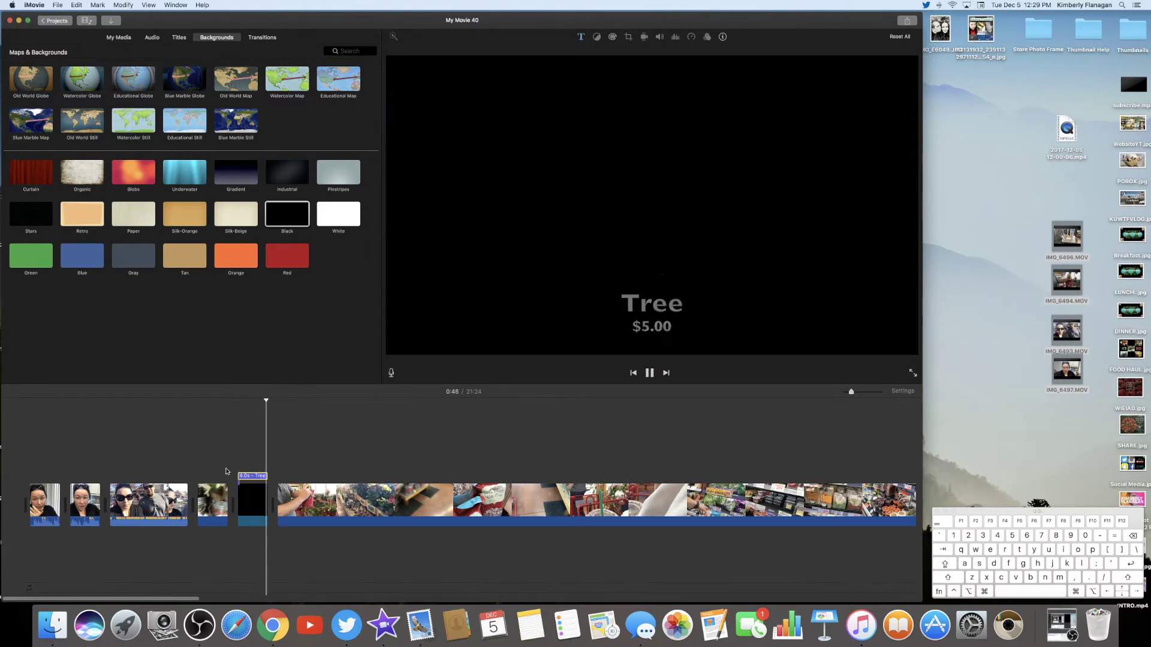
Lengthen the Tree title to 13.7 s so it extends over the store clip, and place a Black background above that clip as a cutaway
{"action": "left_click", "coordinate": [244, 474]}
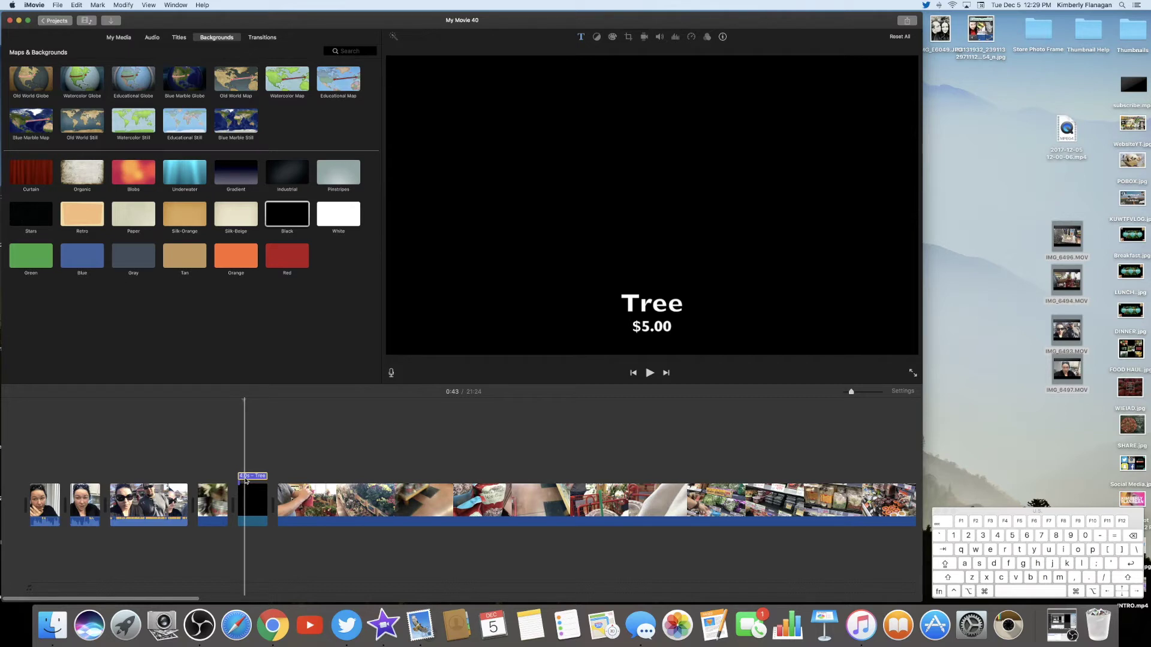
{"action": "left_click_drag", "start_coordinate": [267, 476], "coordinate": [307, 476]}
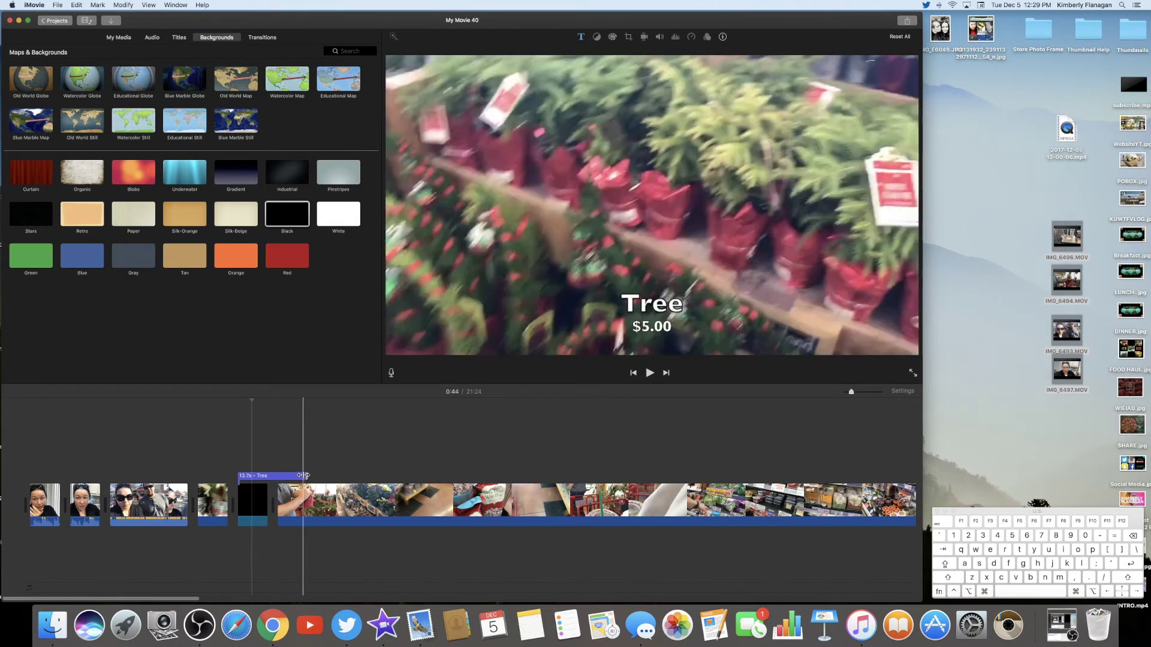
{"action": "key", "text": "space"}
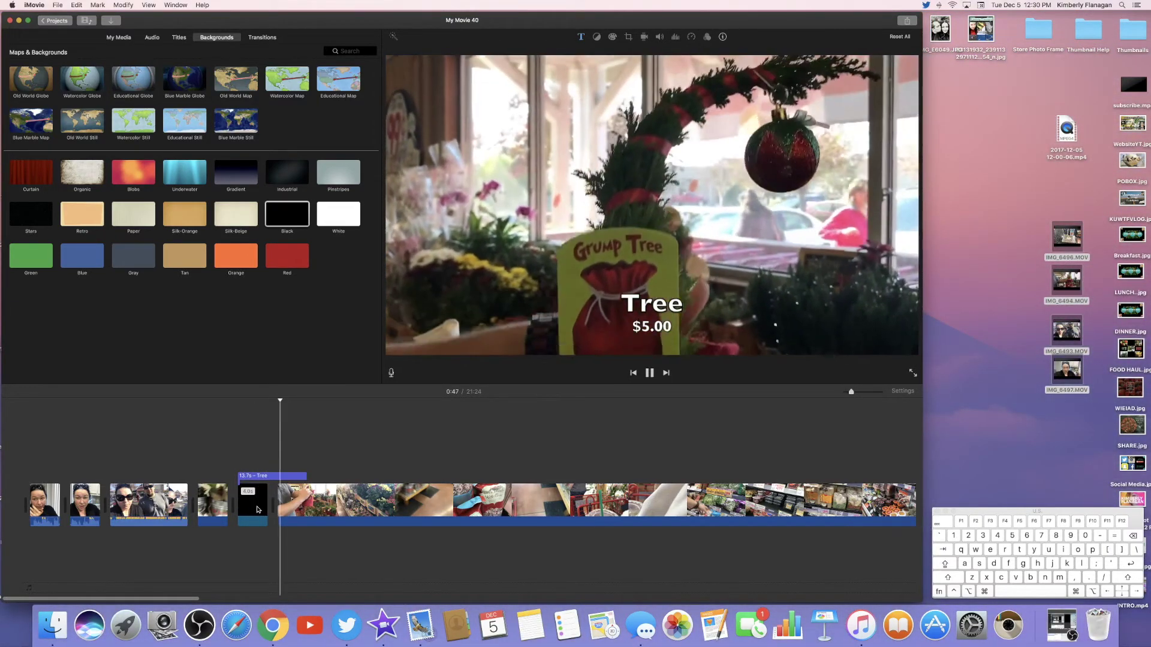
{"action": "left_click_drag", "start_coordinate": [257, 510], "coordinate": [300, 476]}
{"action": "key", "text": "space"}
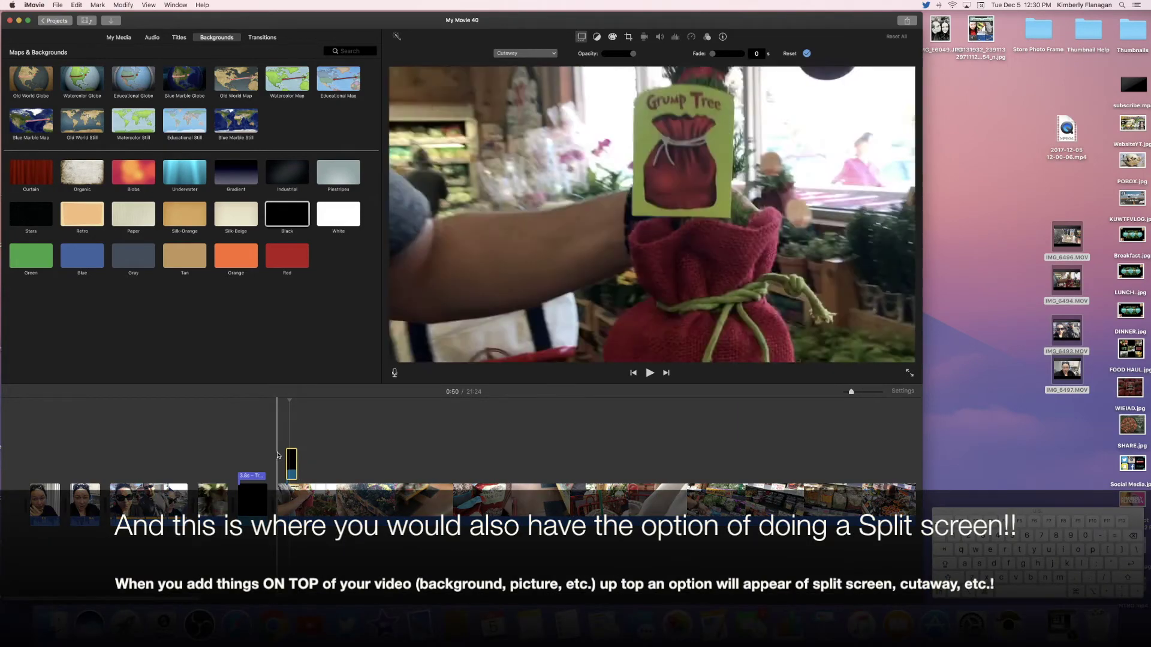
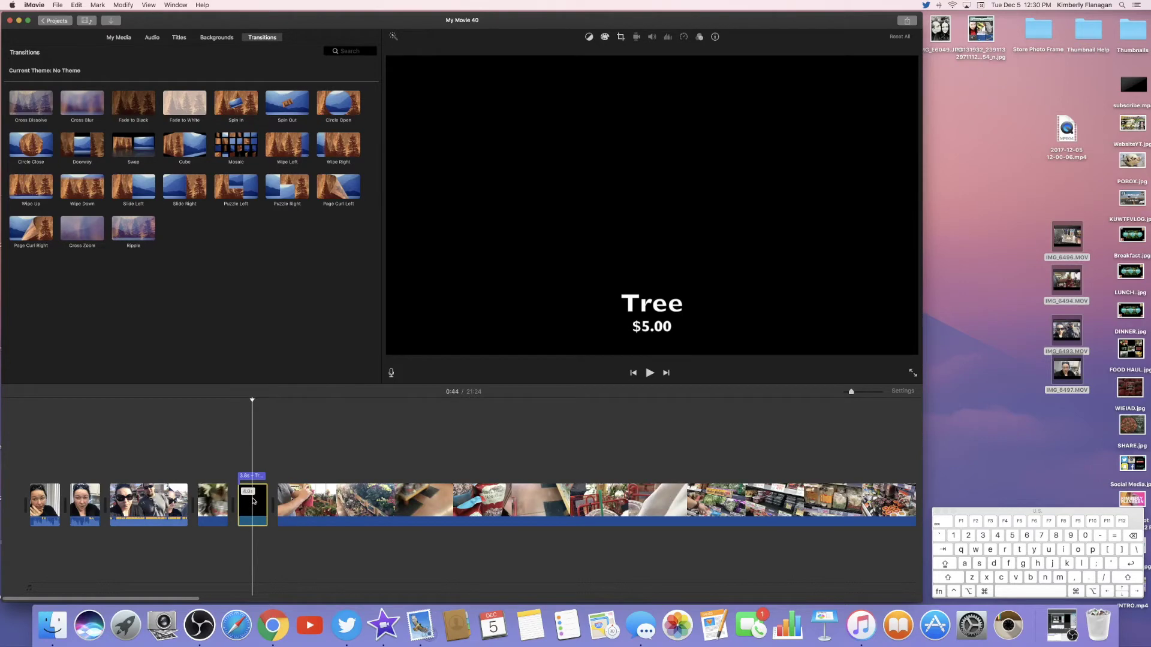
Remove the Black background and Tree title, and preview a Cross Blur transition placed between the short flower clip and the long store clip
{"action": "left_click", "coordinate": [239, 465]}
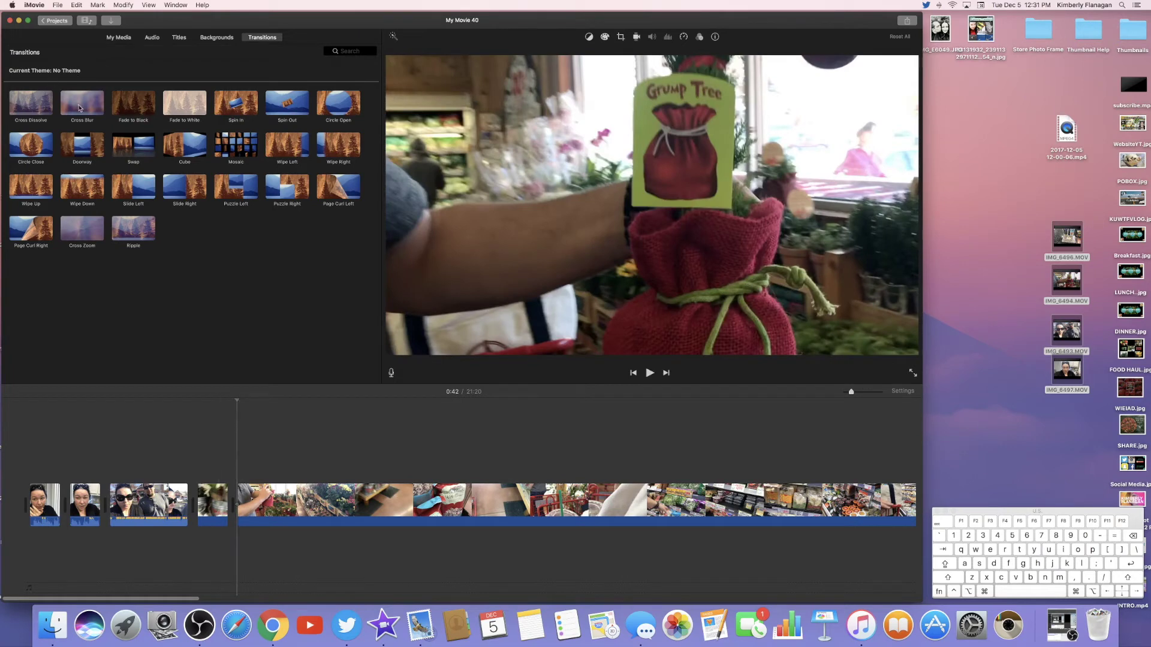
{"action": "left_click_drag", "start_coordinate": [80, 109], "coordinate": [231, 504]}
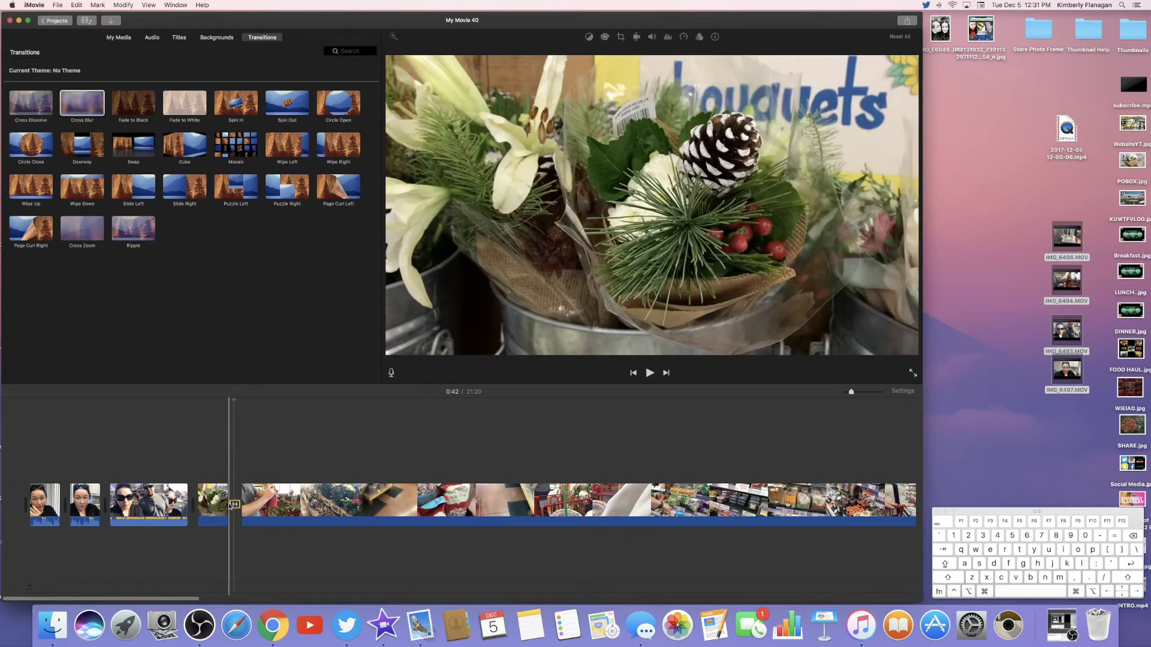
{"action": "key", "text": "space"}
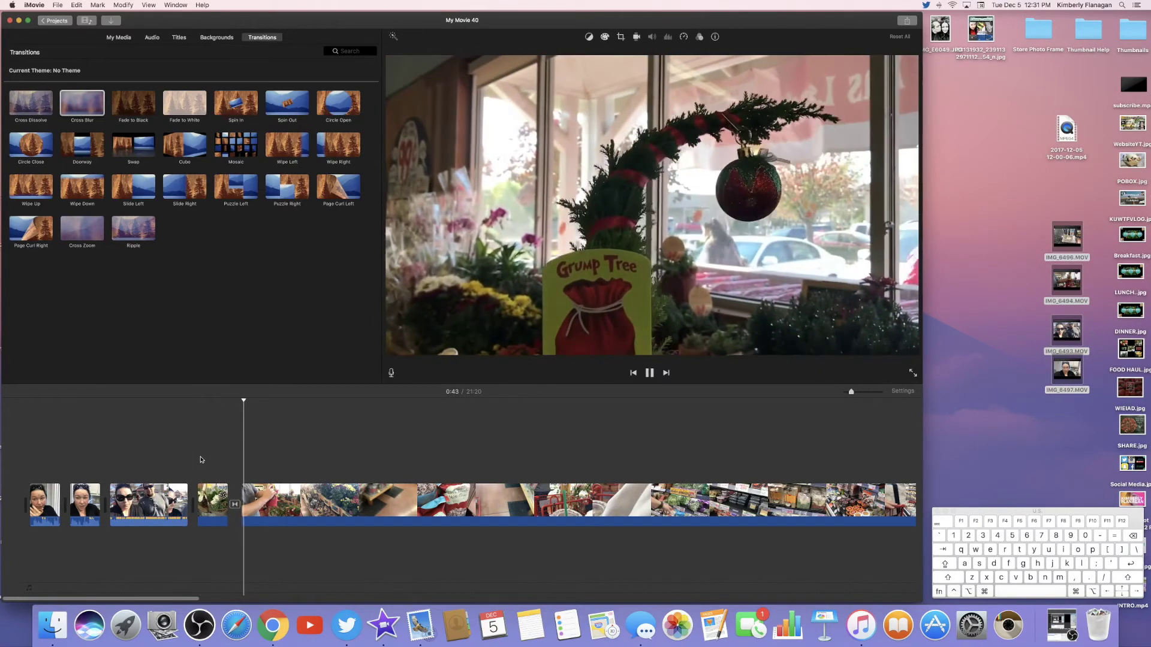
{"action": "key", "text": "space"}
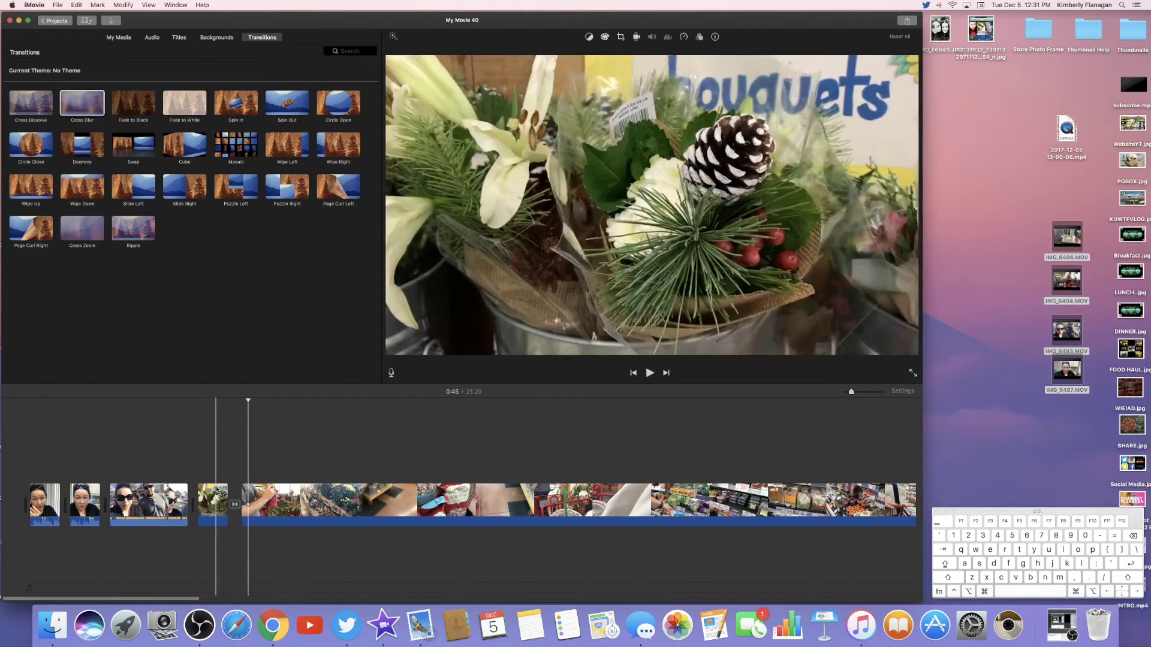
{"action": "left_click", "coordinate": [239, 500]}
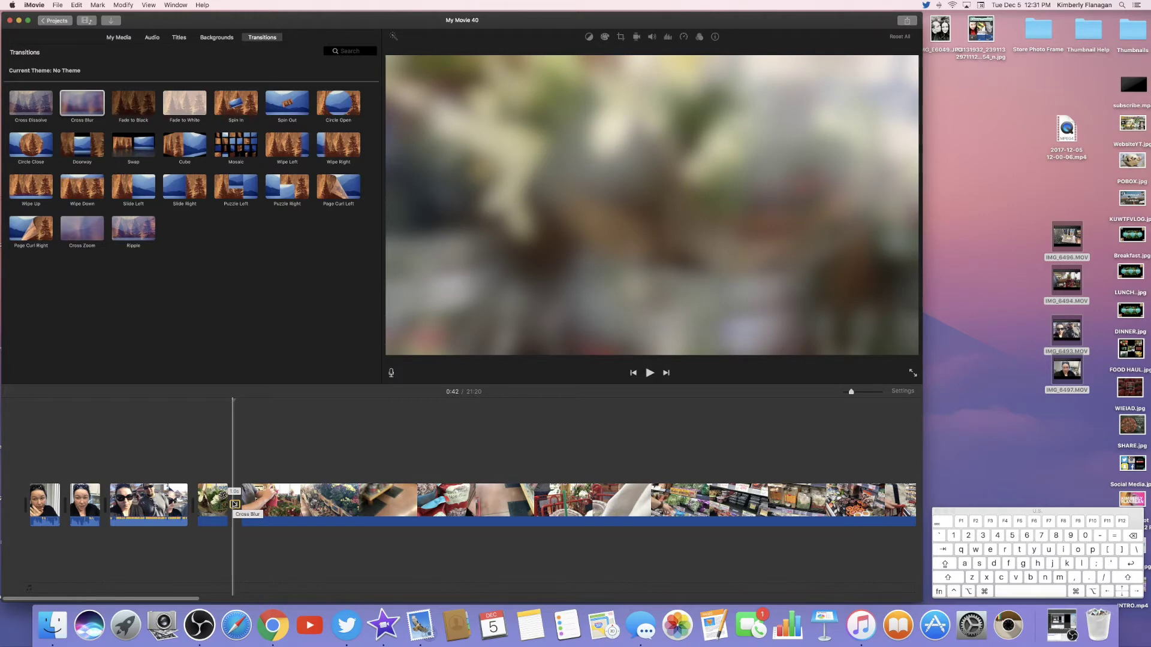
Move the Cross Blur transition to the cut between the first two talking clips and play through it
{"action": "left_click_drag", "start_coordinate": [235, 504], "coordinate": [67, 507]}
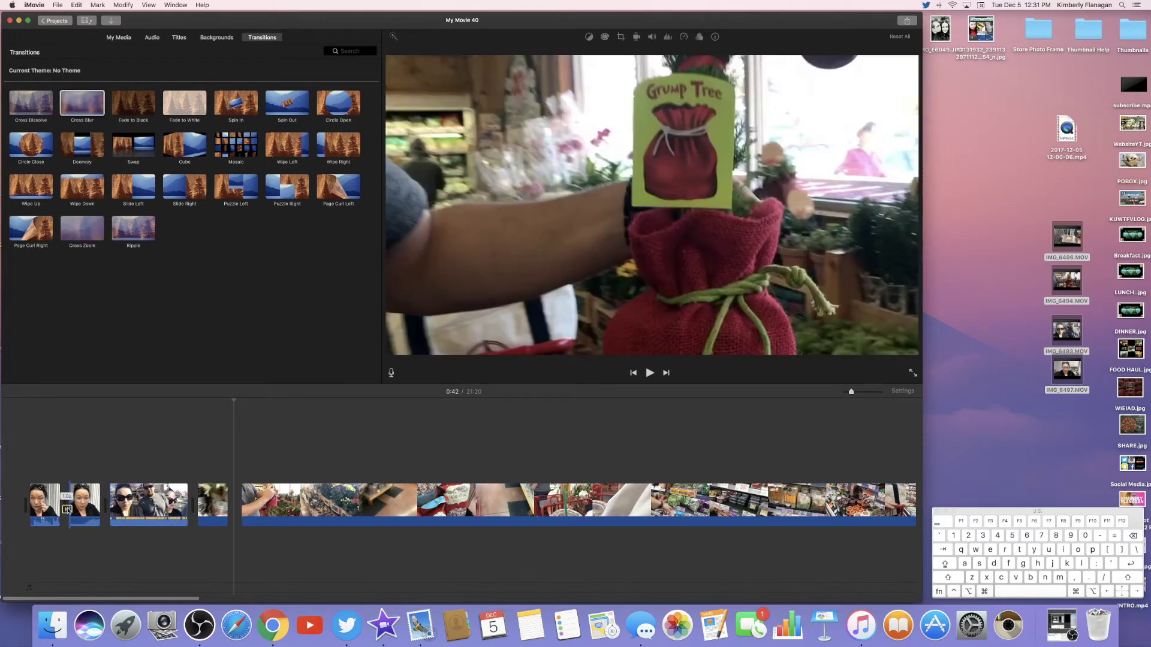
{"action": "left_click", "coordinate": [55, 470]}
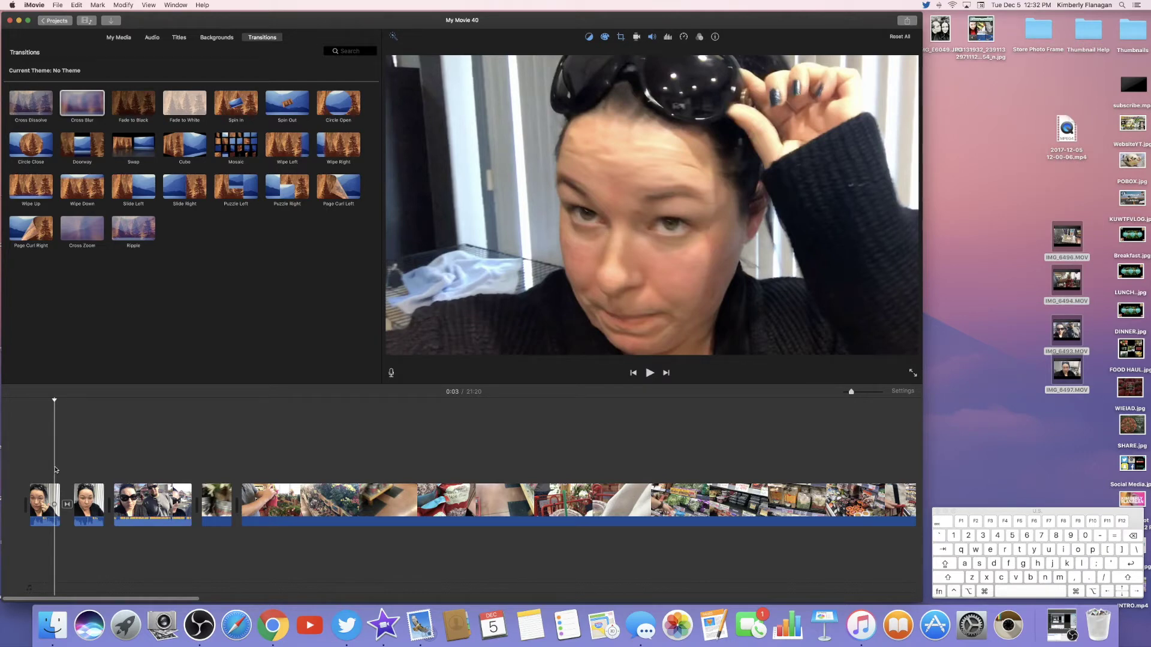
{"action": "key", "text": "space"}
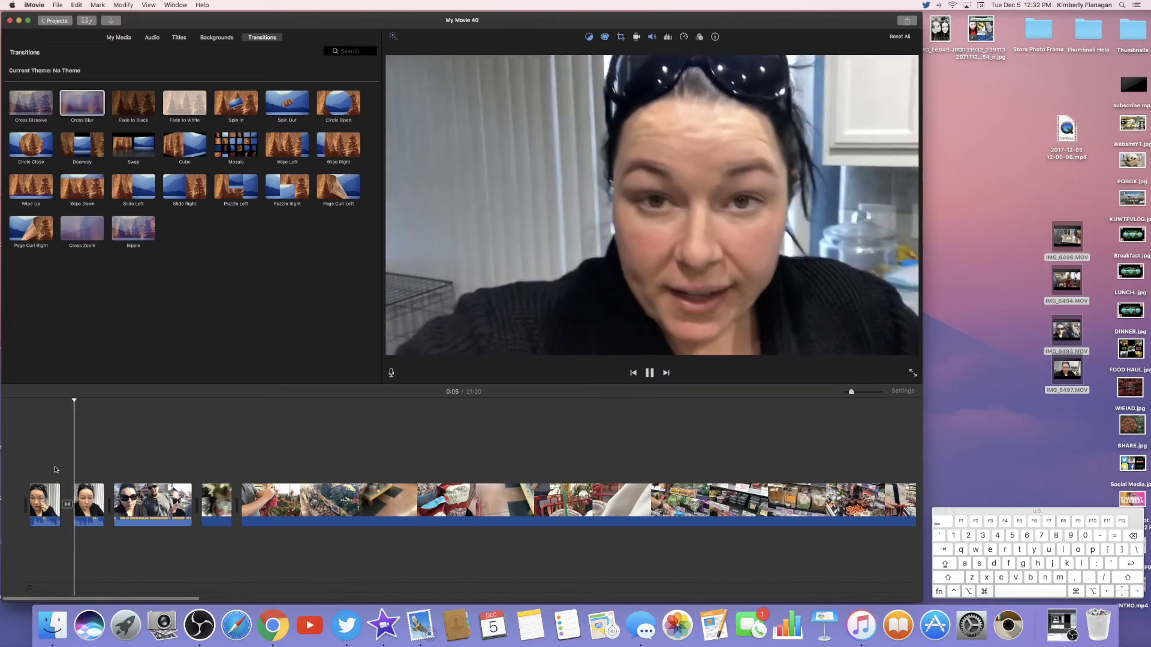
{"action": "key", "text": "space"}
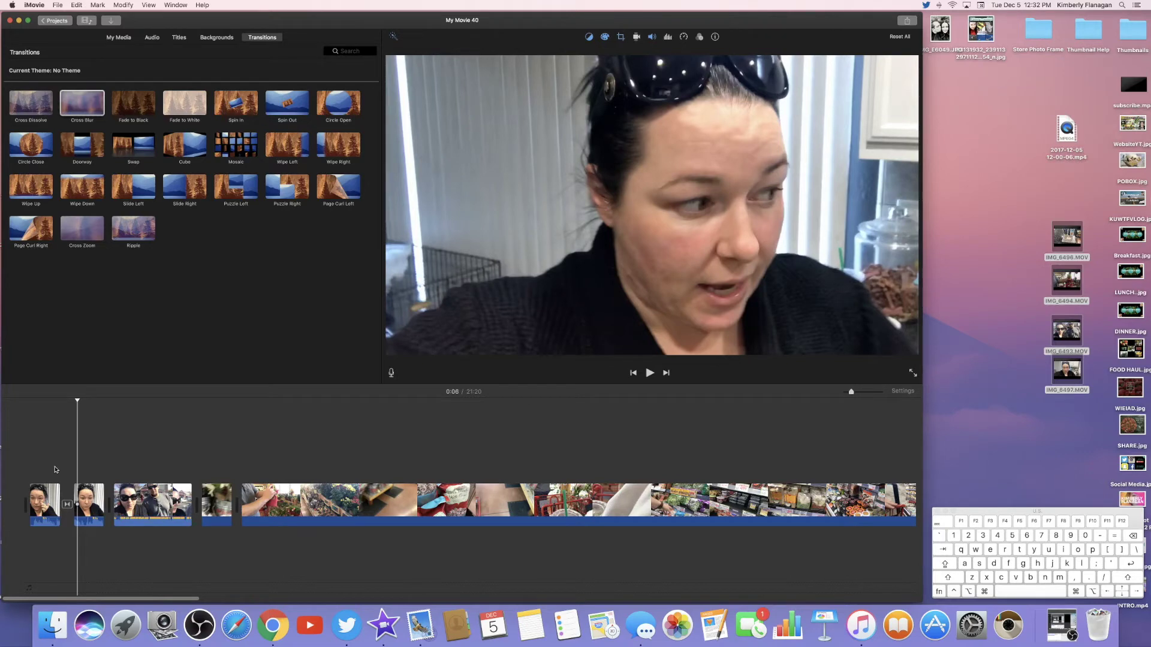
Delete the Cross Blur transition between the first two talking clips and play through the plain cut
{"action": "left_click", "coordinate": [66, 506]}
{"action": "key", "text": "space"}
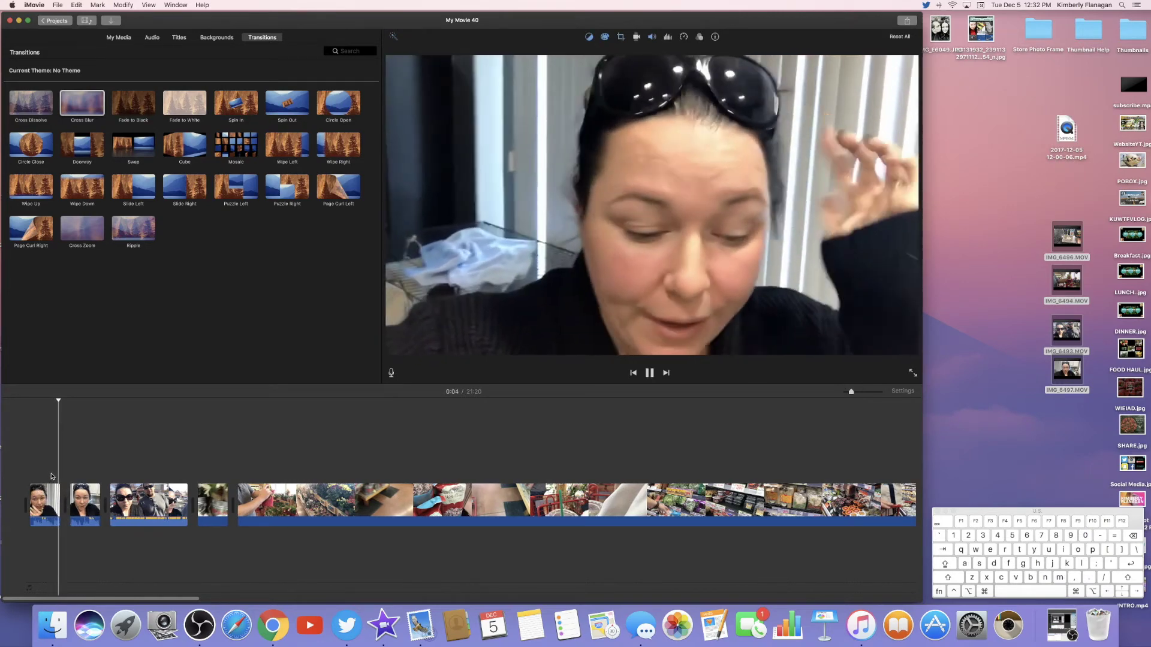
{"action": "key", "text": "space"}
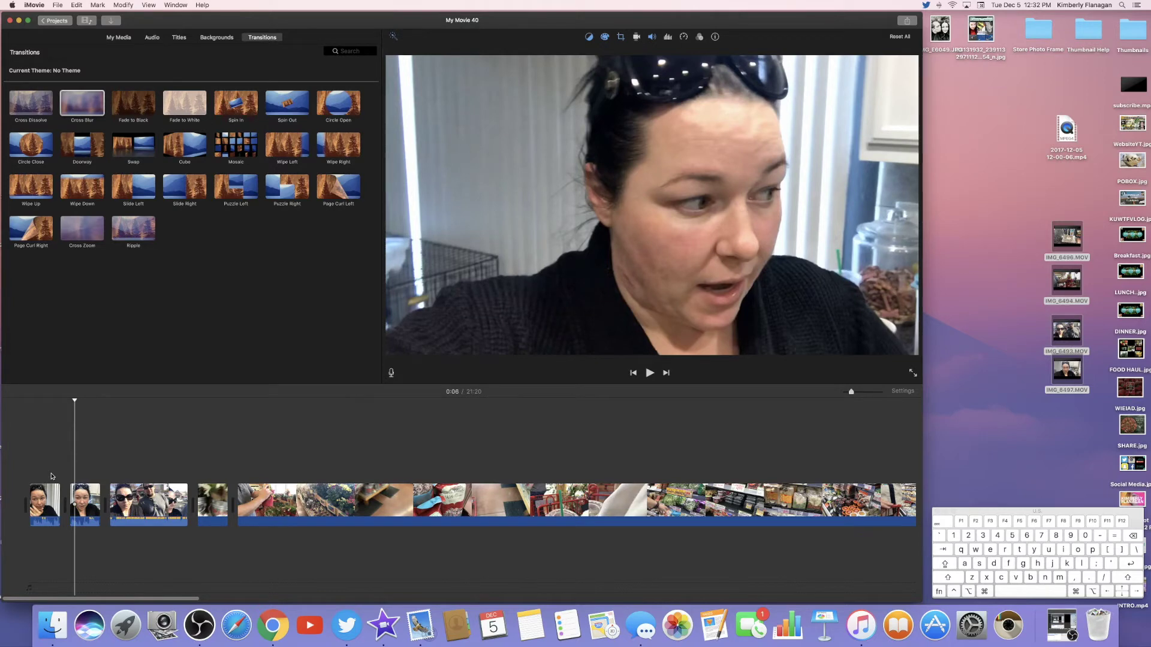
Try a Cube transition between the short flower clip and the long store clip, play through it, and remove it
{"action": "left_click", "coordinate": [236, 443]}
{"action": "left_click_drag", "start_coordinate": [186, 150], "coordinate": [233, 502]}
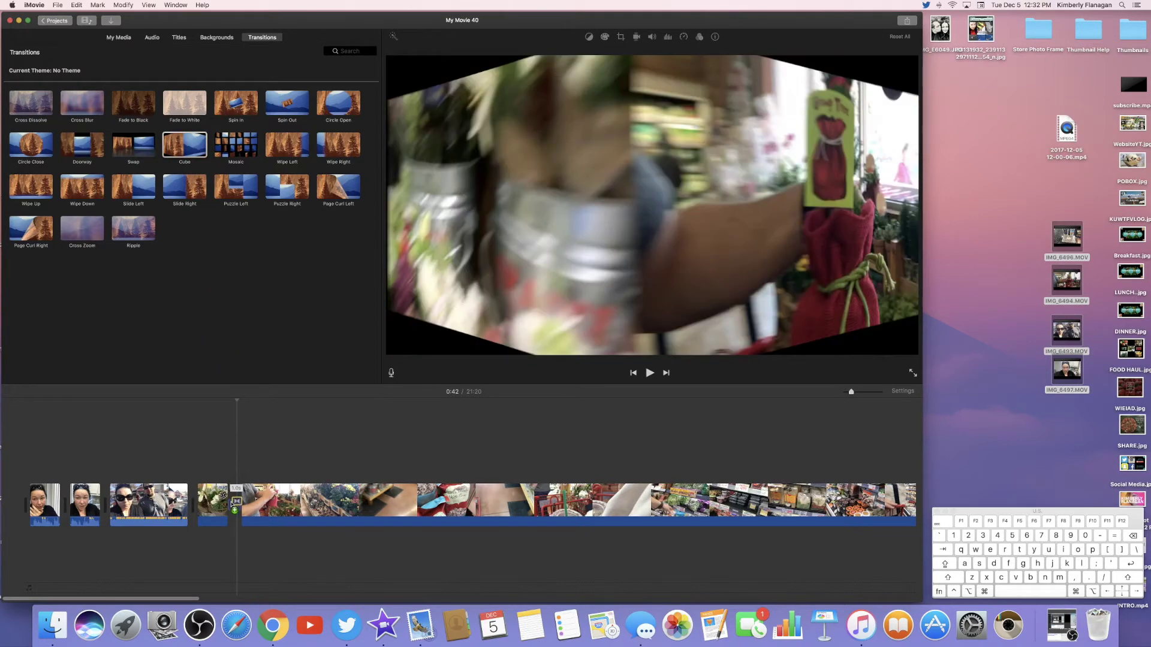
{"action": "left_click", "coordinate": [216, 450]}
{"action": "key", "text": "space"}
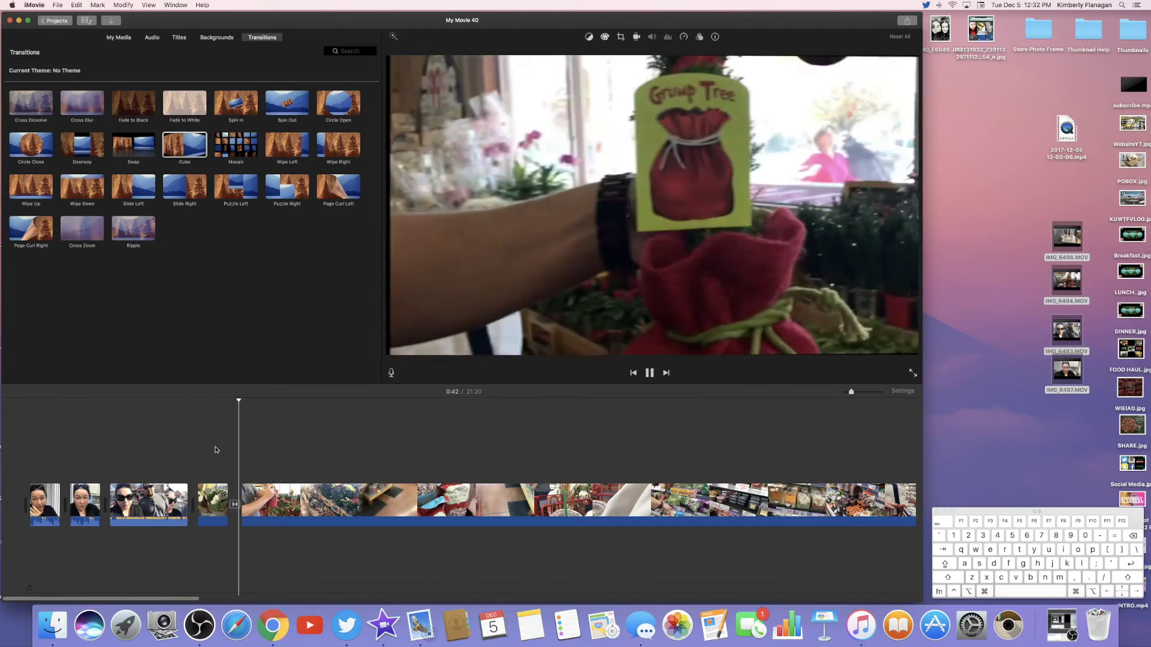
{"action": "key", "text": "space"}
{"action": "left_click", "coordinate": [217, 452]}
{"action": "key", "text": "space"}
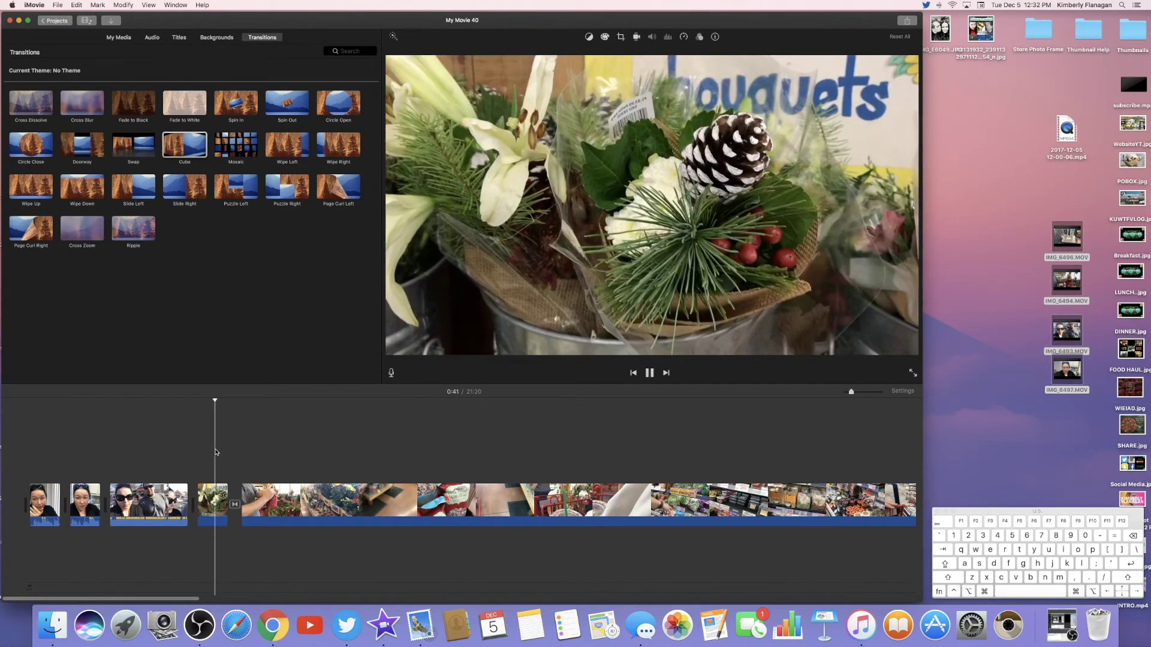
{"action": "key", "text": "space"}
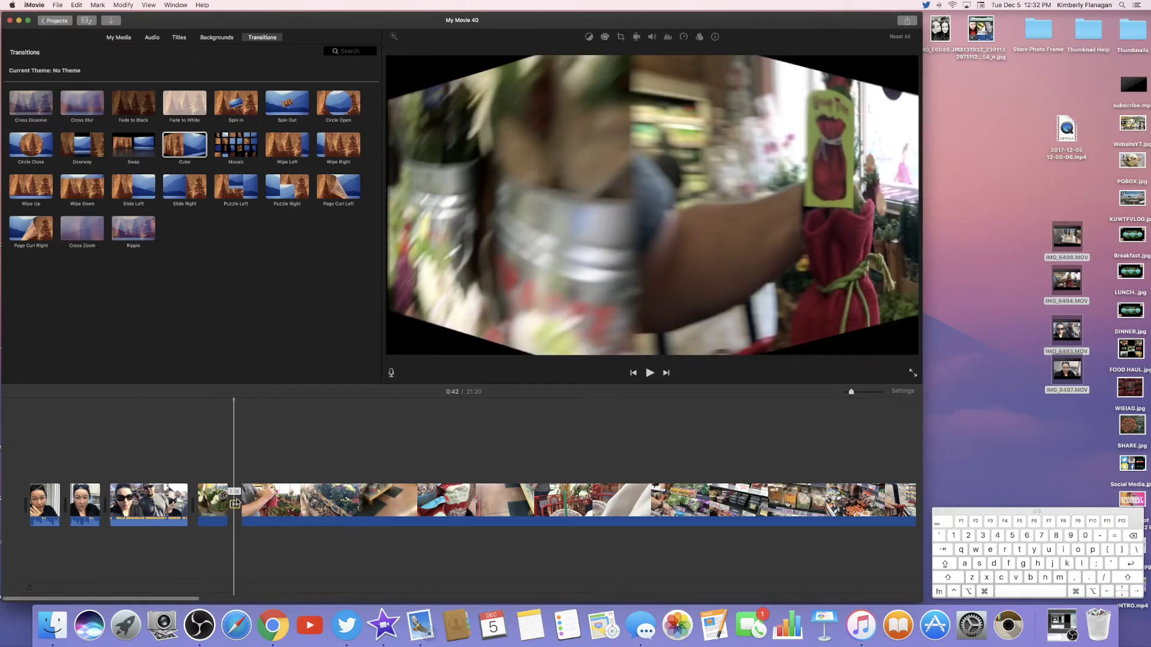
{"action": "left_click", "coordinate": [217, 510]}
{"action": "key", "text": "space"}
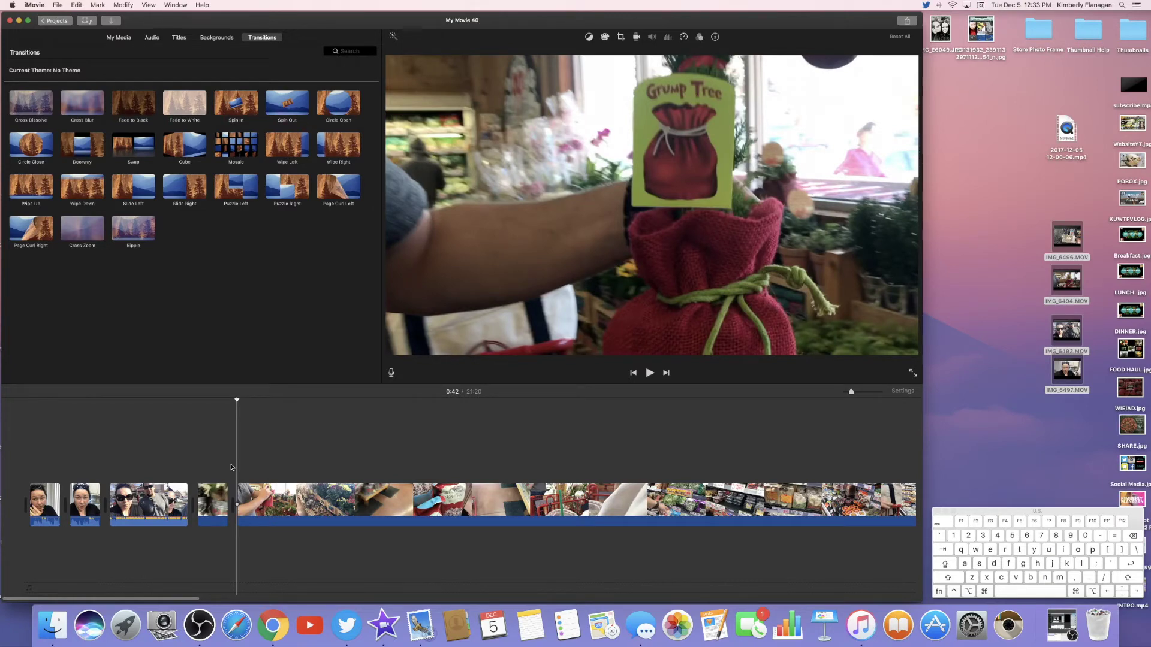
Split the long store clip at about 0:45 and delete the portion after the split
{"action": "key", "text": "space"}
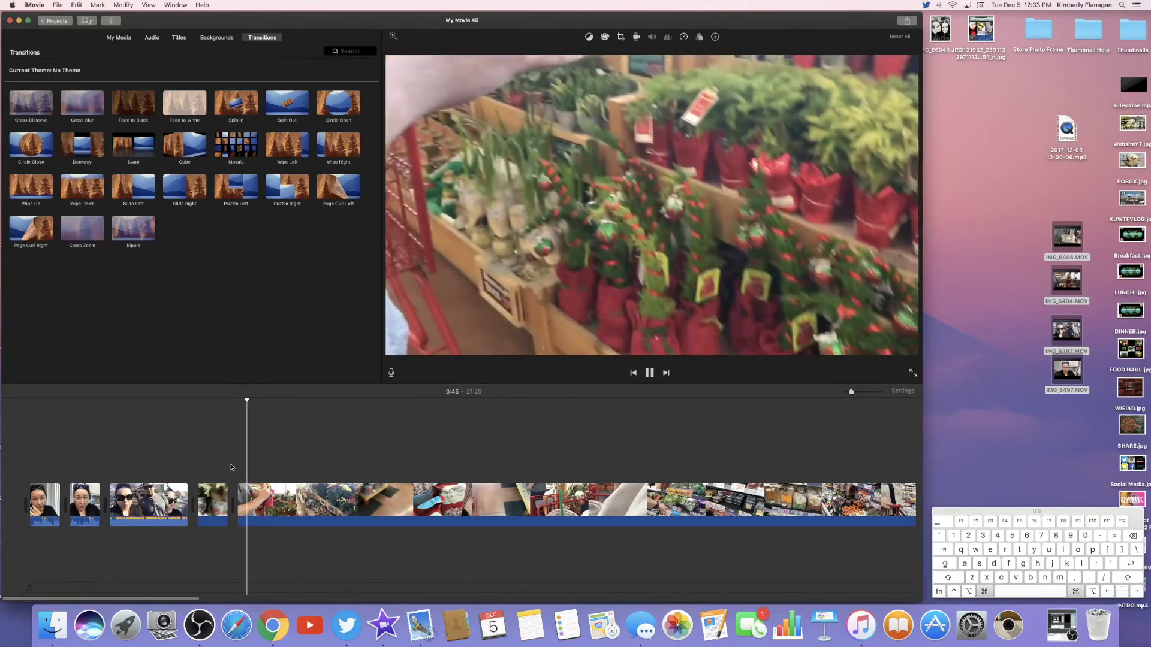
{"action": "key", "text": "space"}
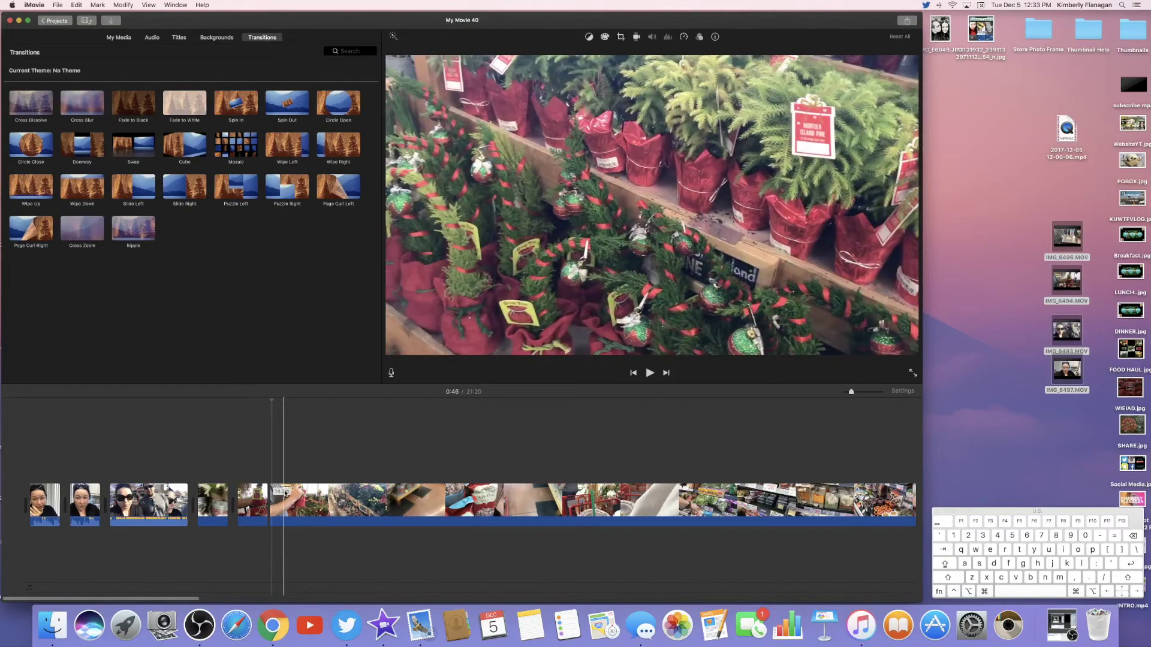
{"action": "left_click", "coordinate": [342, 495]}
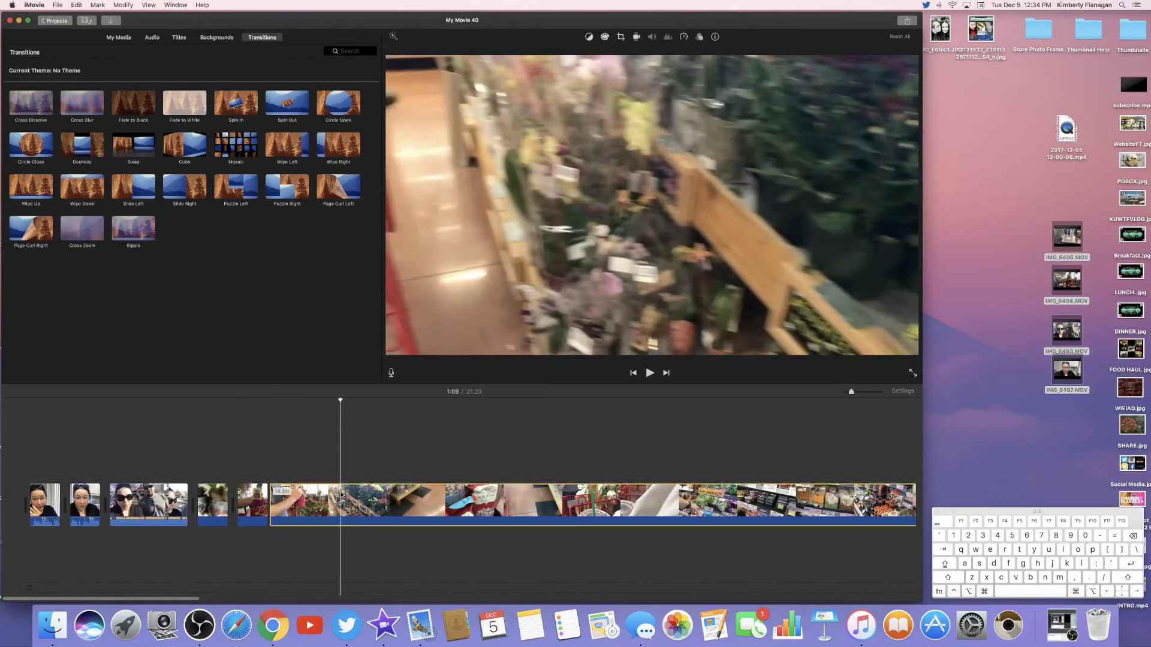
{"action": "key", "text": "Delete"}
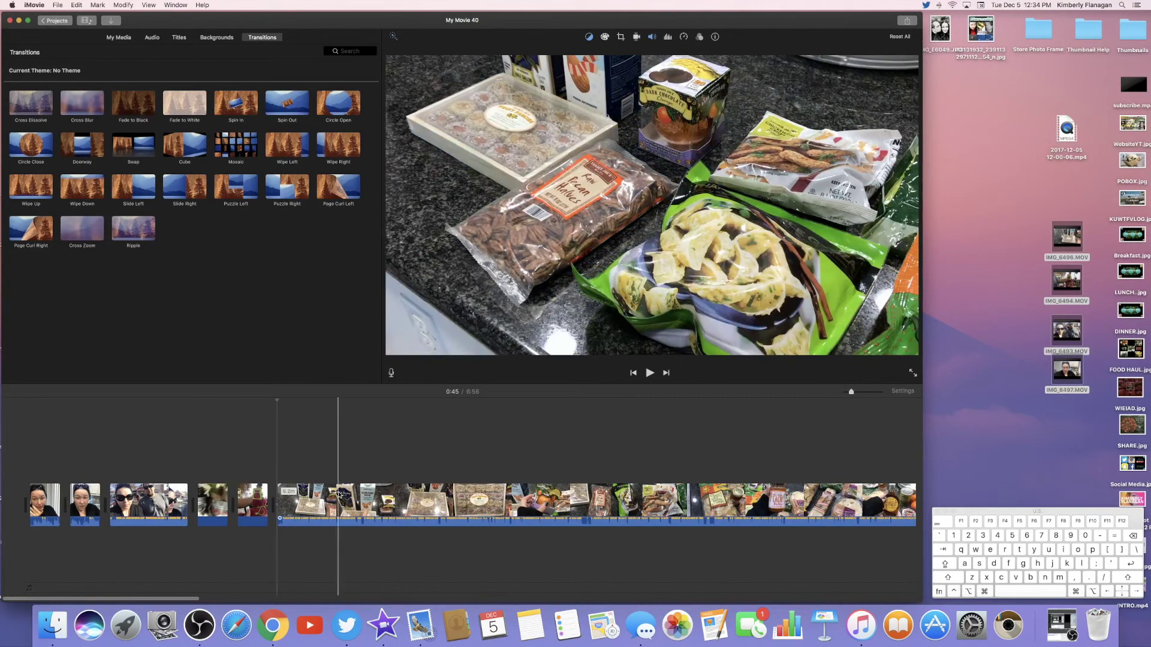
Add the iTunes track Spirit Of Christmas 10 beneath the timeline, starting at the end of the parking lot clip
{"action": "left_click", "coordinate": [197, 464]}
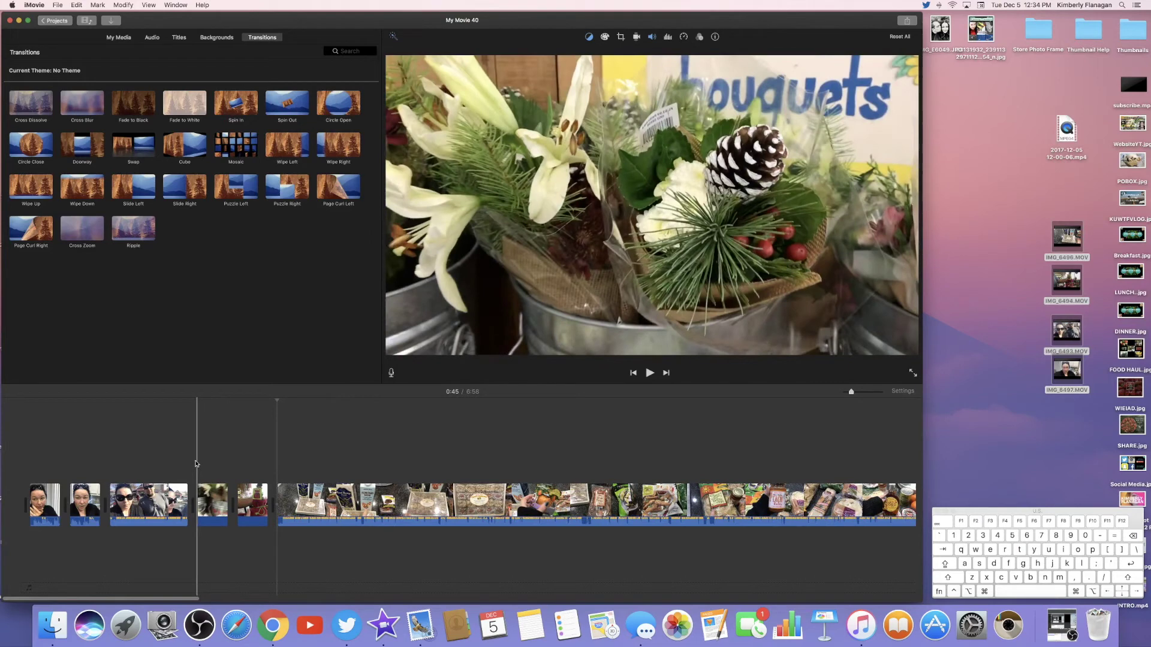
{"action": "left_click", "coordinate": [151, 37]}
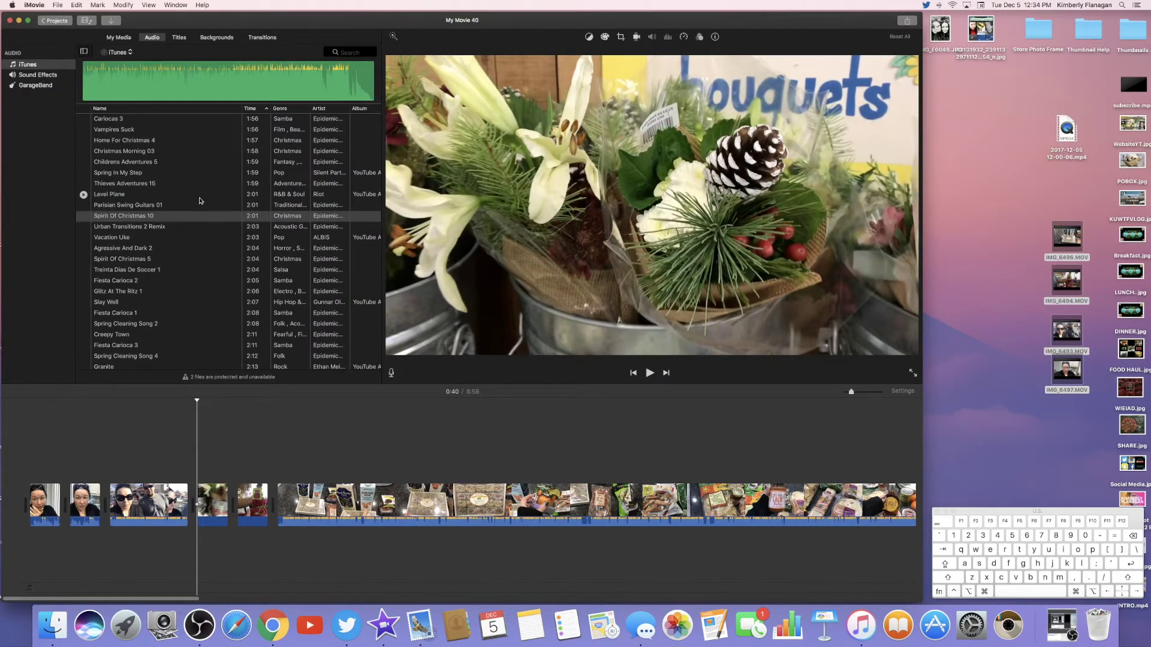
{"action": "left_click", "coordinate": [109, 219]}
{"action": "left_click_drag", "start_coordinate": [109, 222], "coordinate": [187, 552]}
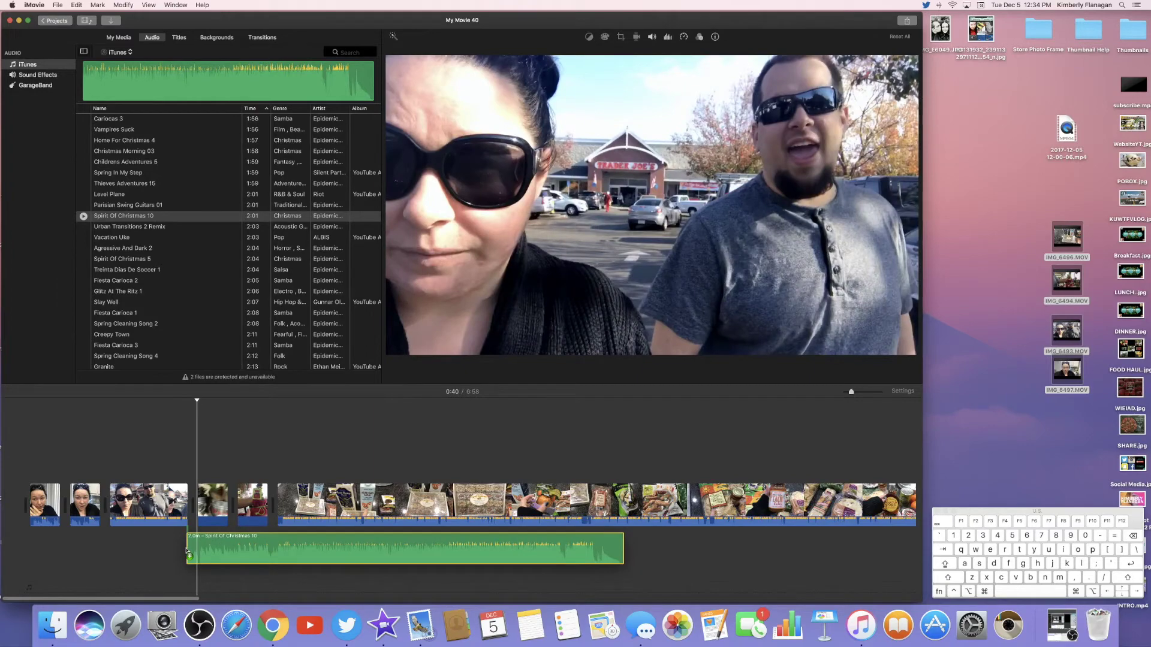
{"action": "left_click_drag", "start_coordinate": [187, 553], "coordinate": [187, 552]}
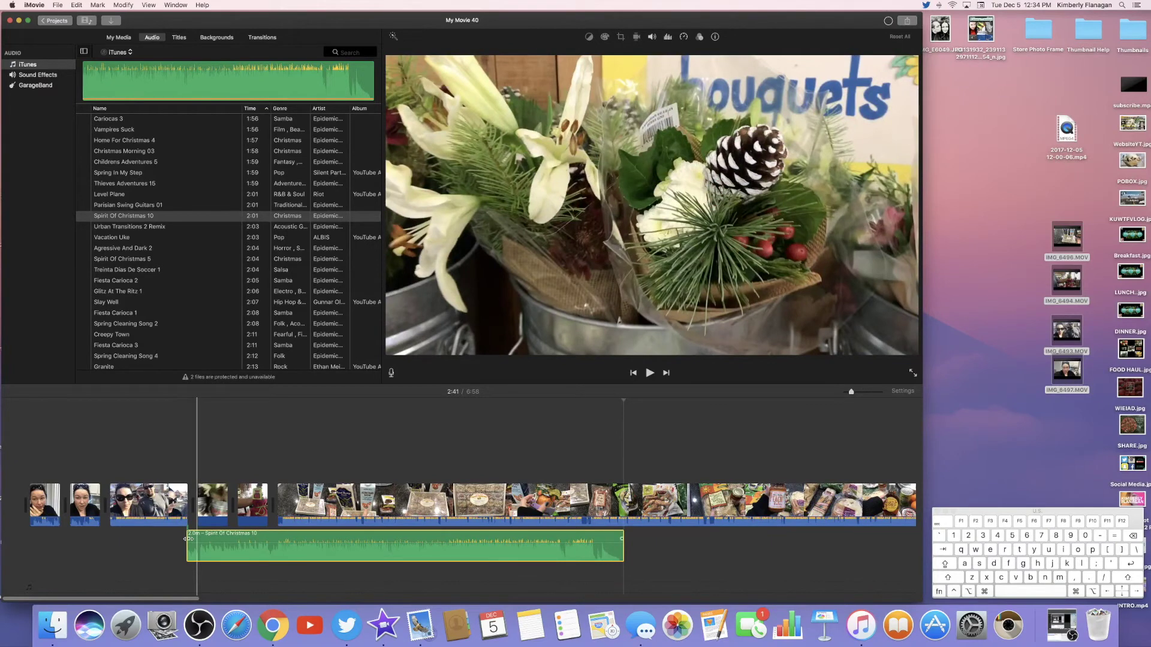
Add a fade-in to the start of the Spirit Of Christmas 10 track and play it over the two store clips
{"action": "left_click_drag", "start_coordinate": [185, 539], "coordinate": [210, 539]}
{"action": "left_click", "coordinate": [107, 593]}
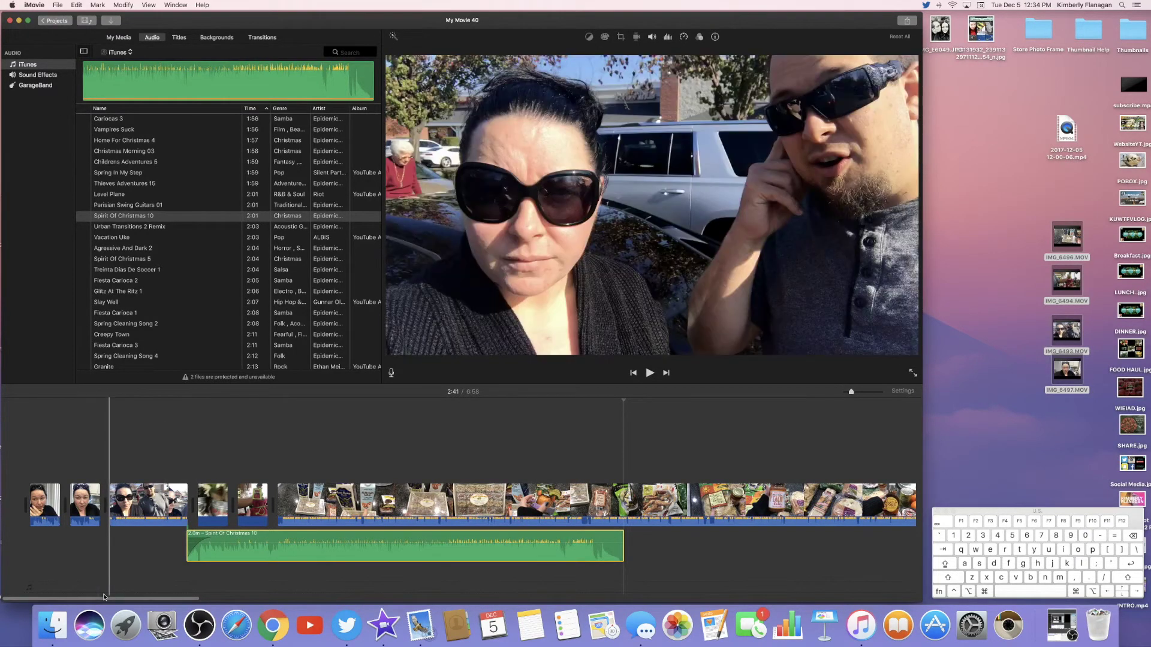
{"action": "left_click", "coordinate": [185, 444]}
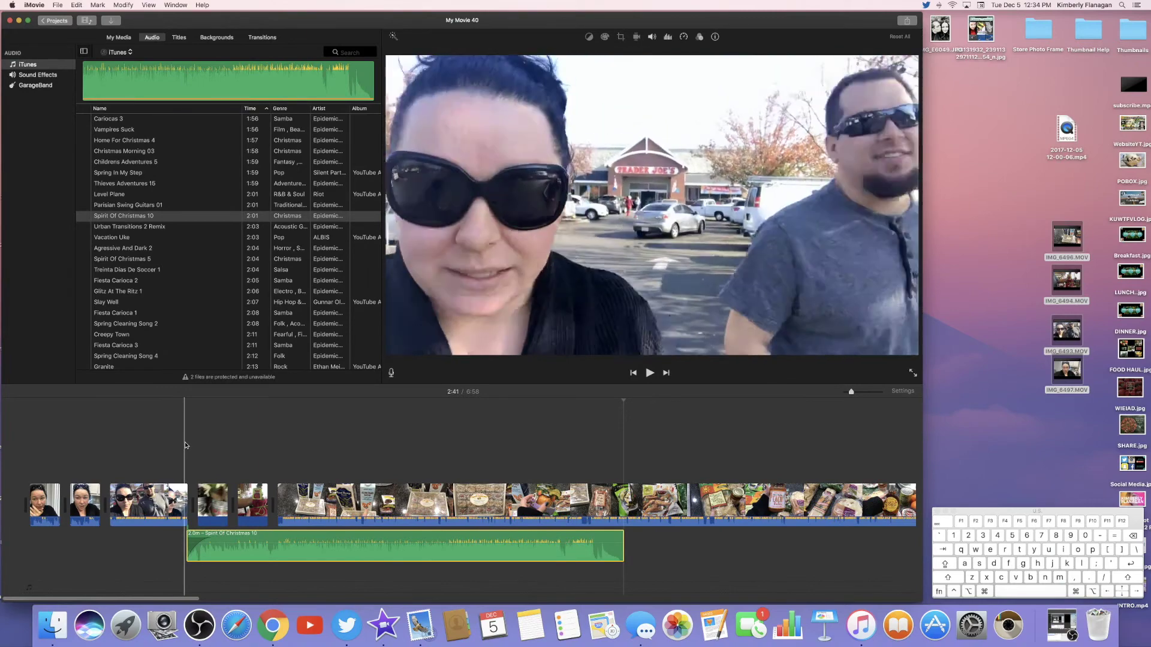
{"action": "left_click", "coordinate": [186, 445]}
{"action": "key", "text": "space"}
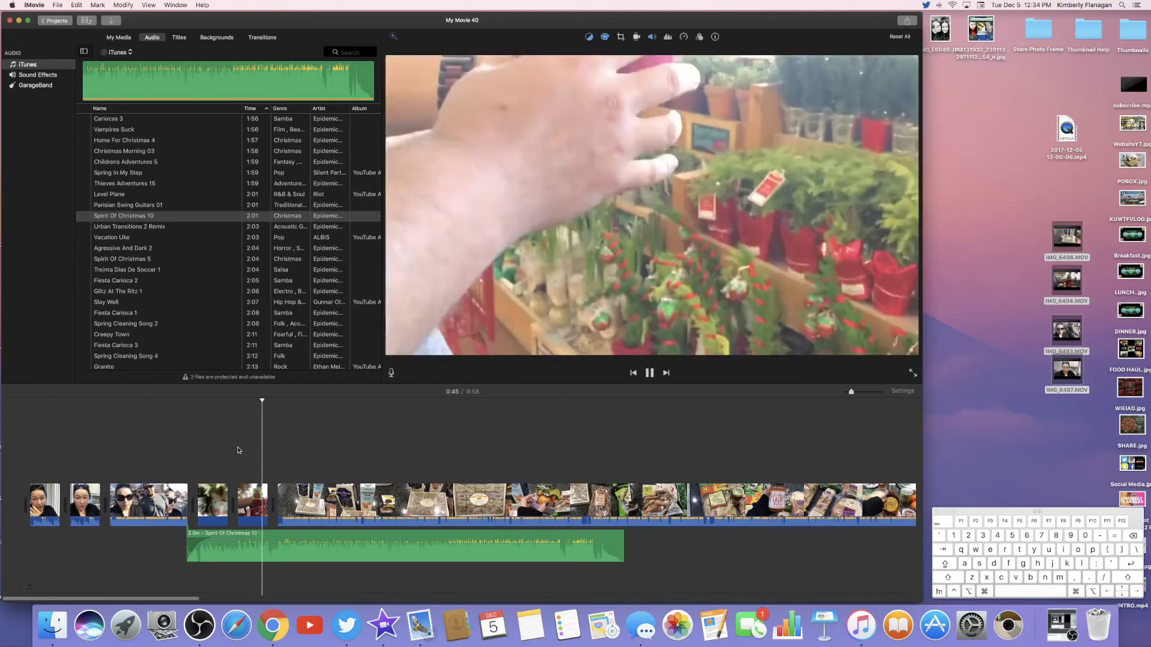
{"action": "key", "text": "space"}
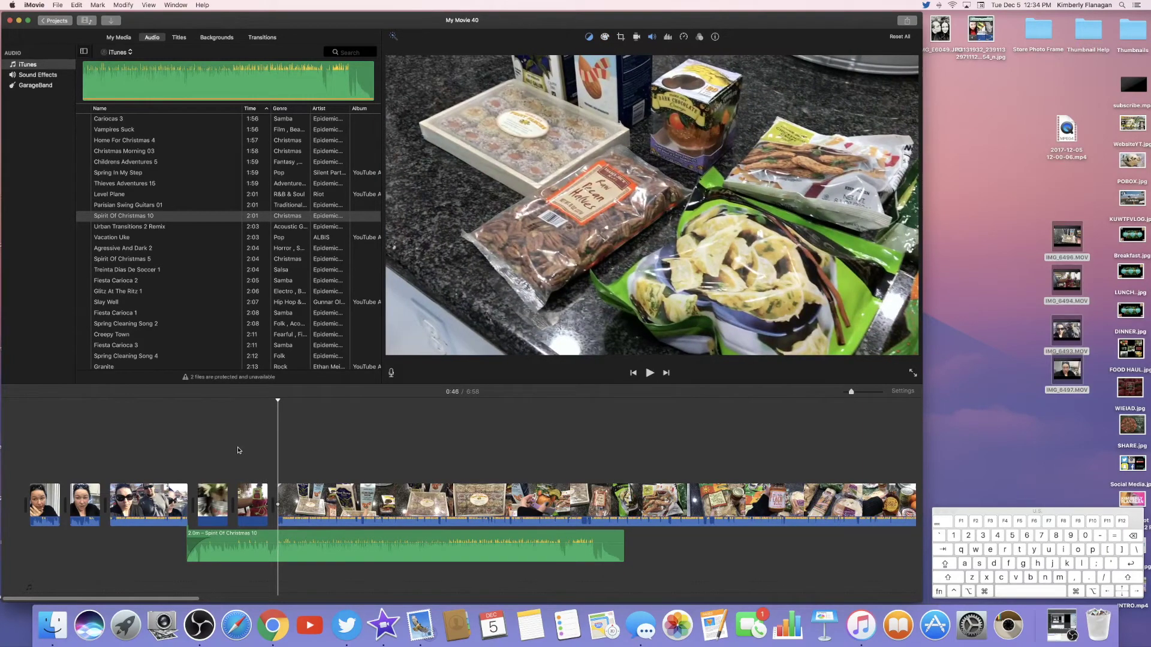
Split the Spirit Of Christmas 10 track where the grocery haul clip begins and delete the part after the split
{"action": "left_click", "coordinate": [278, 536]}
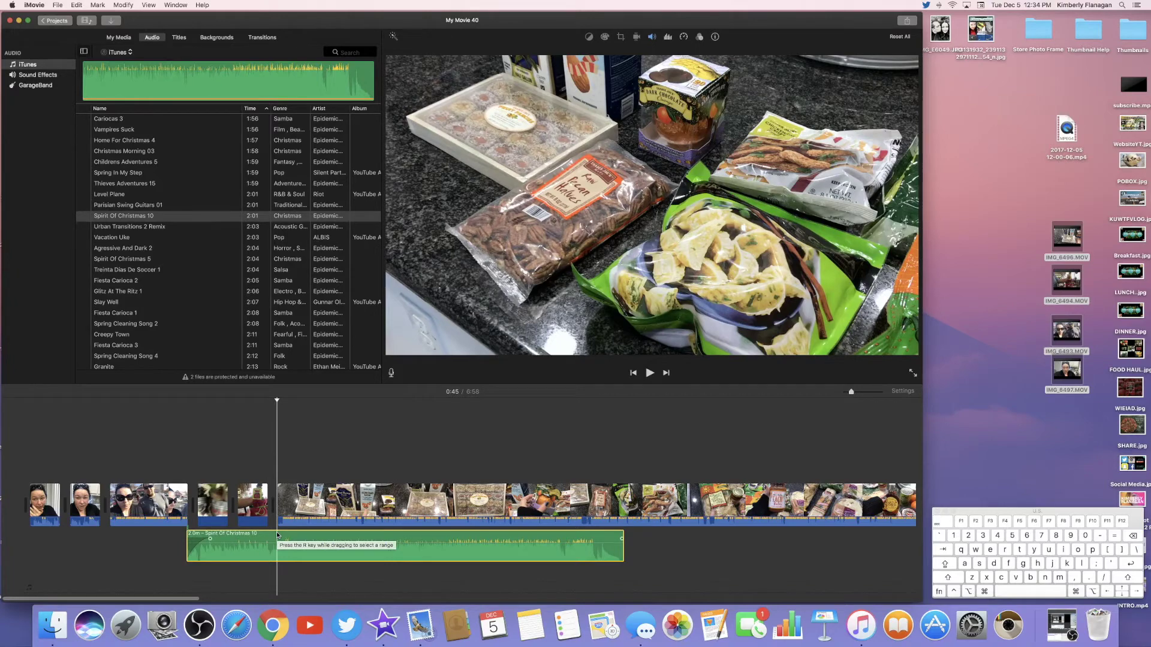
{"action": "key", "text": "super+b"}
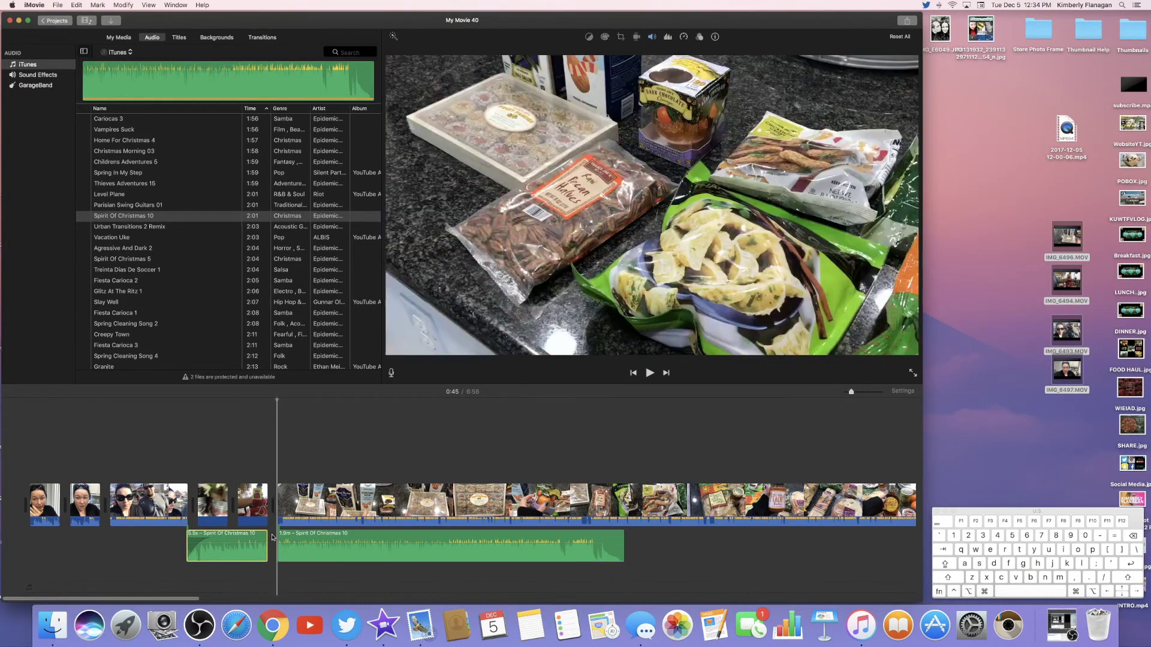
{"action": "left_click", "coordinate": [302, 537]}
{"action": "key", "text": "BackSpace"}
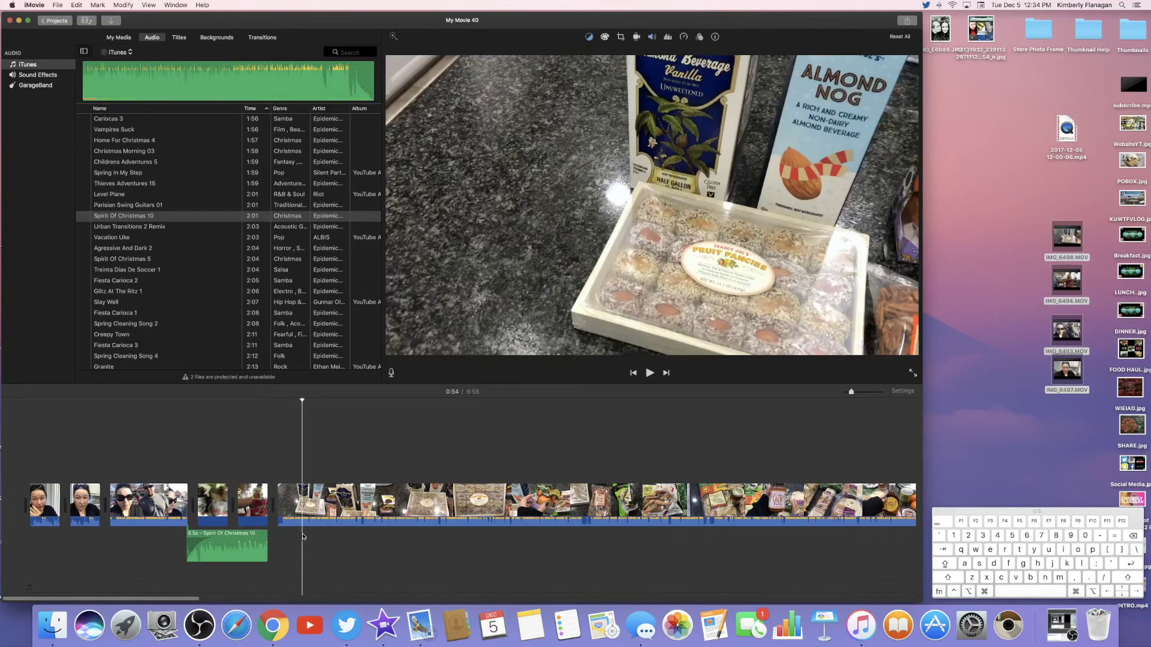
Add a fade-out to the end of the trimmed music, adjust its volume level, and return to just before the music starts
{"action": "left_click_drag", "start_coordinate": [266, 539], "coordinate": [262, 539]}
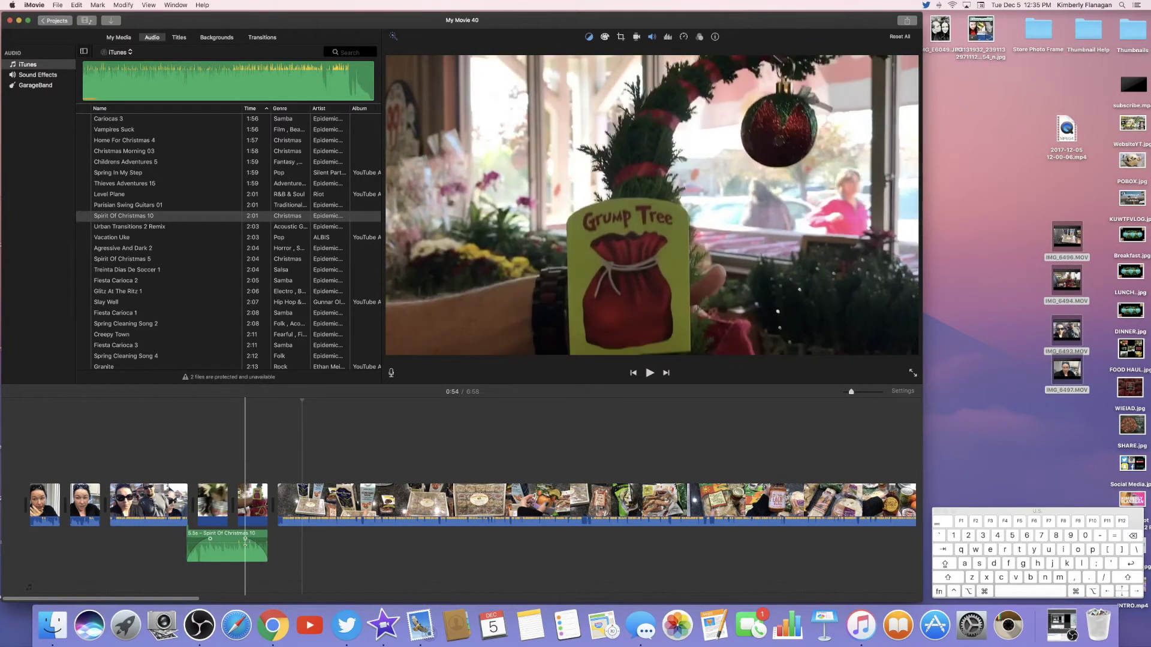
{"action": "left_click", "coordinate": [237, 543]}
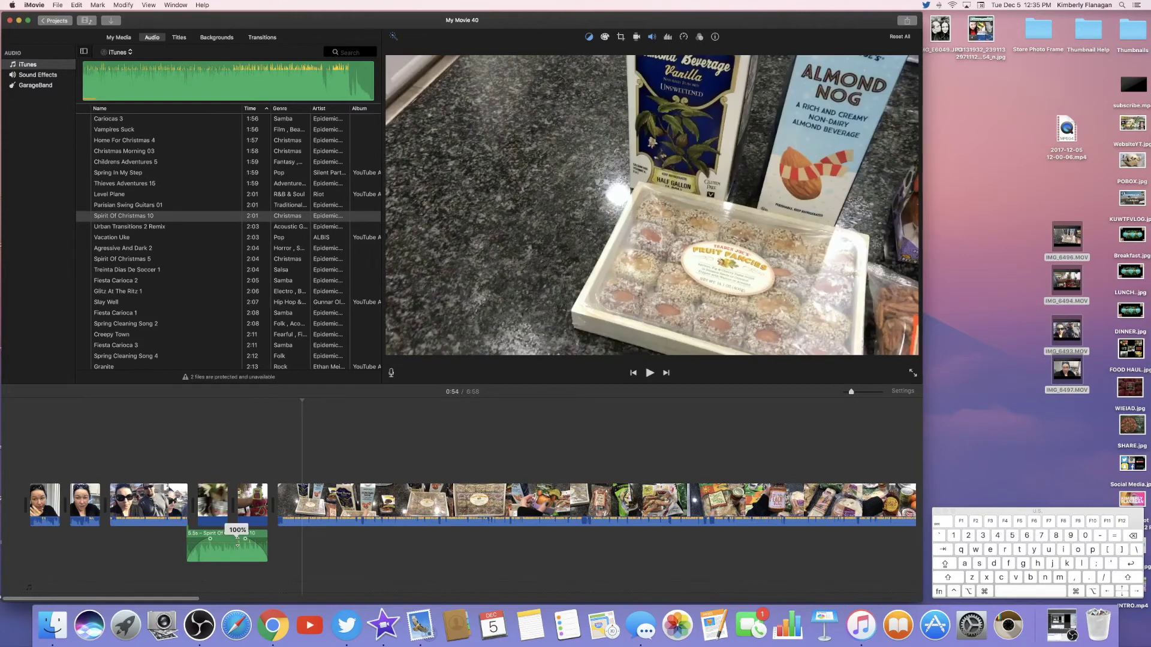
{"action": "left_click_drag", "start_coordinate": [237, 542], "coordinate": [237, 548]}
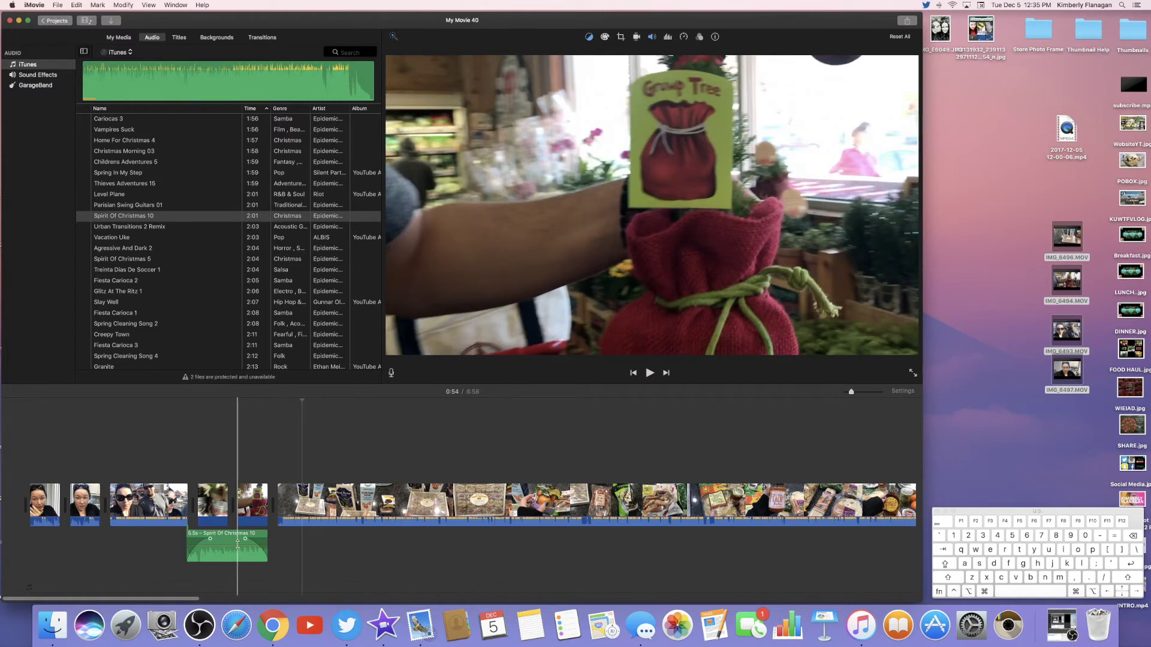
{"action": "left_click", "coordinate": [184, 469]}
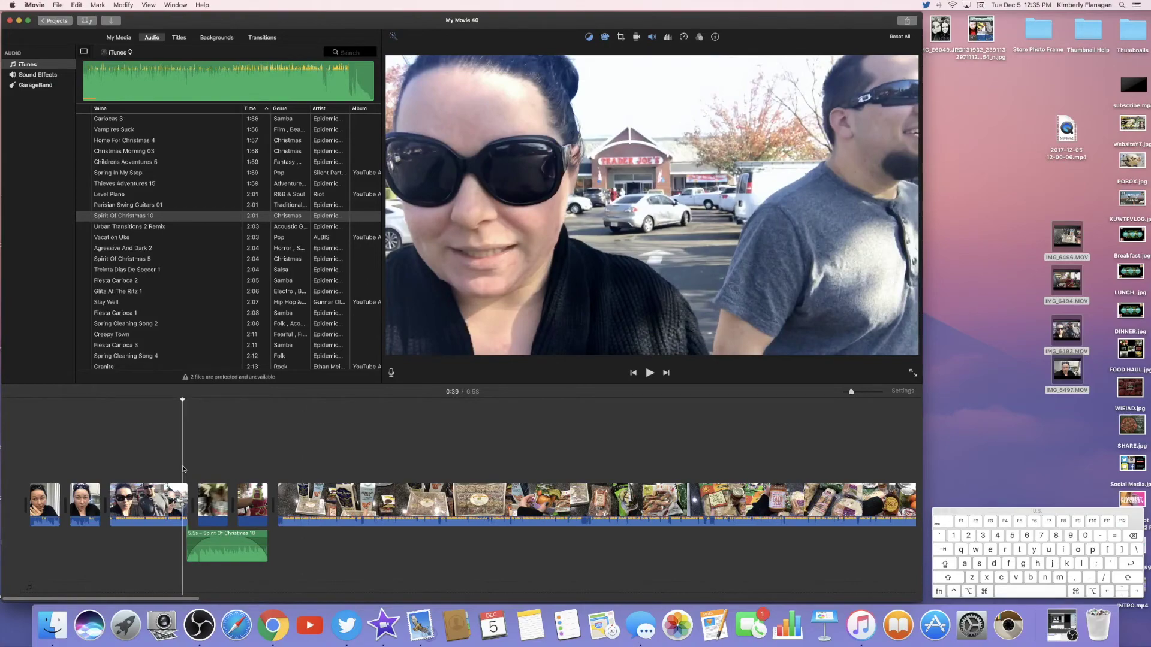
Play the two store clips to check how the faded background music sounds over them
{"action": "key", "text": "space"}
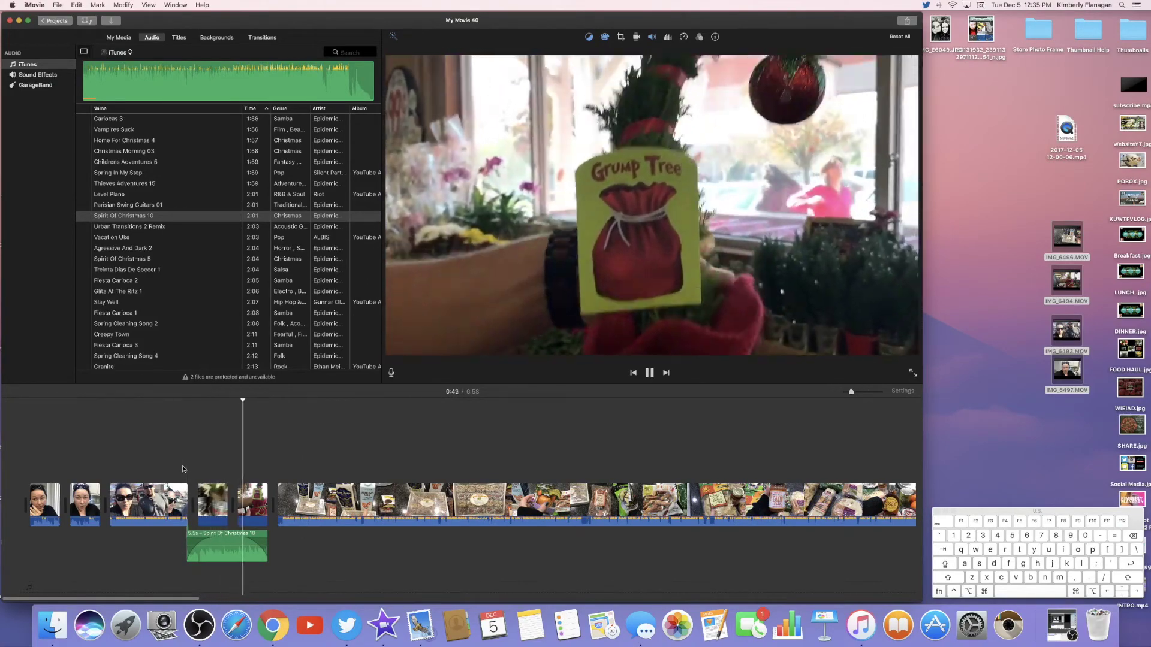
{"action": "key", "text": "space"}
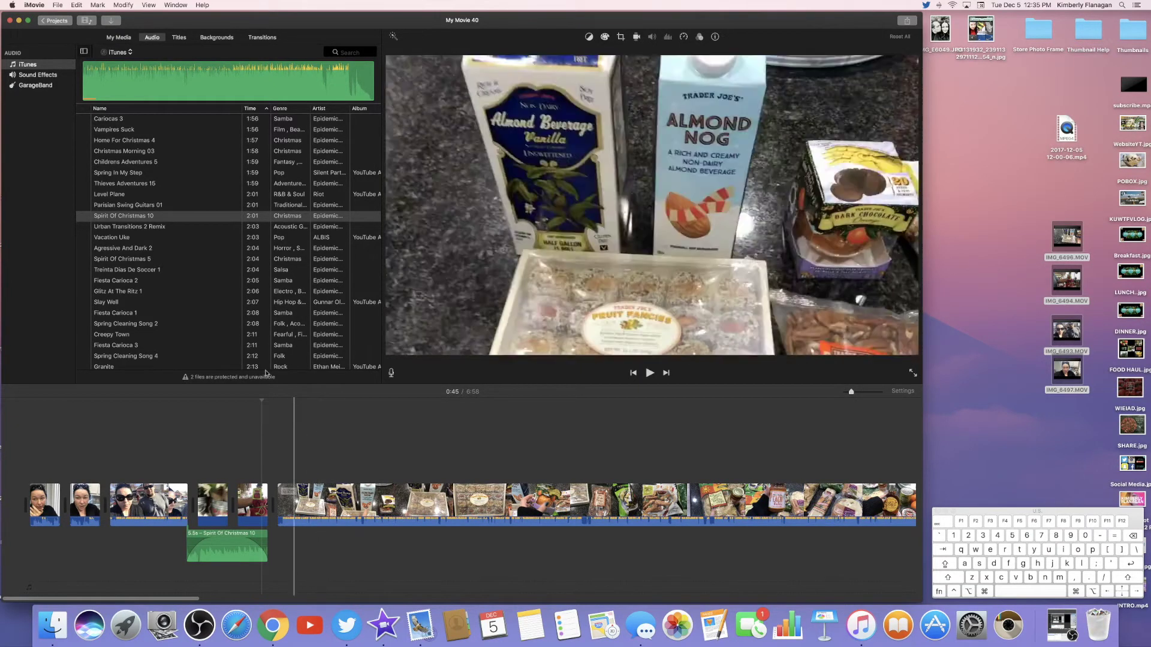
Try a Lower Third title above the start of the grocery haul clip and delete it
{"action": "left_click", "coordinate": [181, 38]}
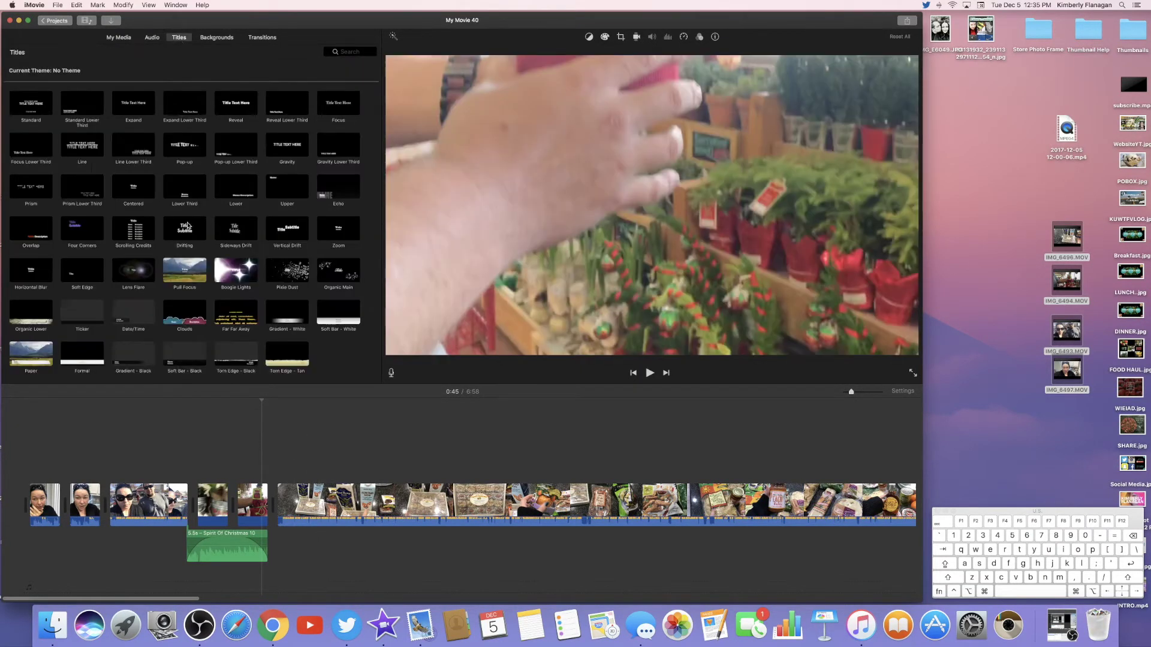
{"action": "left_click", "coordinate": [193, 190]}
{"action": "left_click_drag", "start_coordinate": [193, 190], "coordinate": [286, 454]}
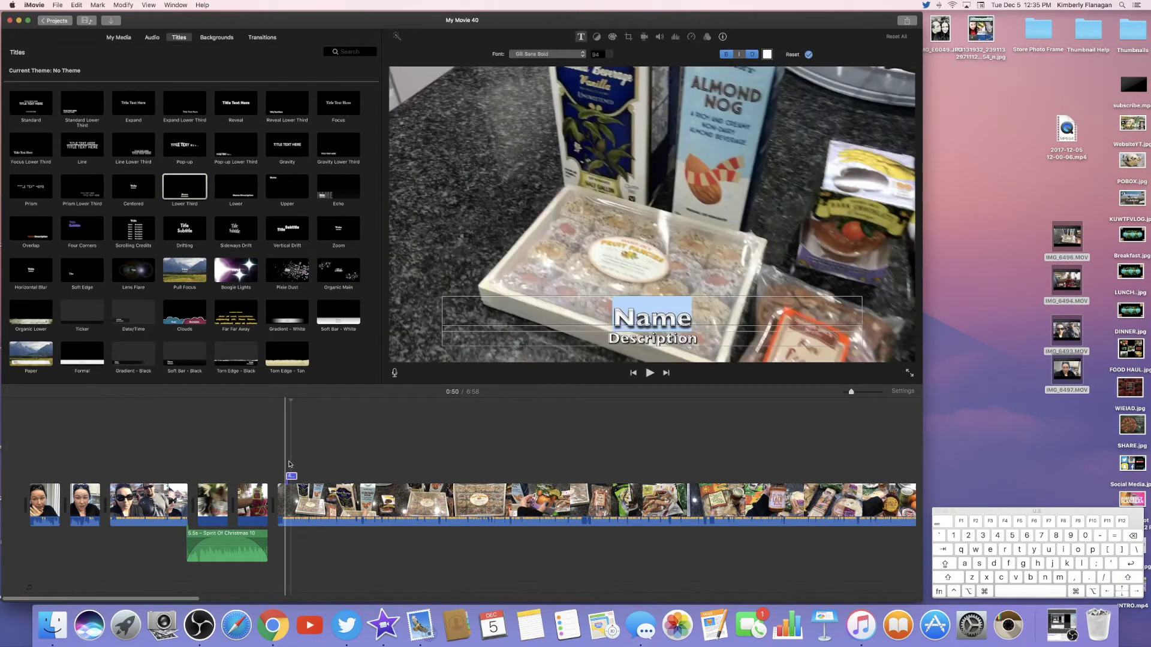
{"action": "left_click", "coordinate": [291, 477]}
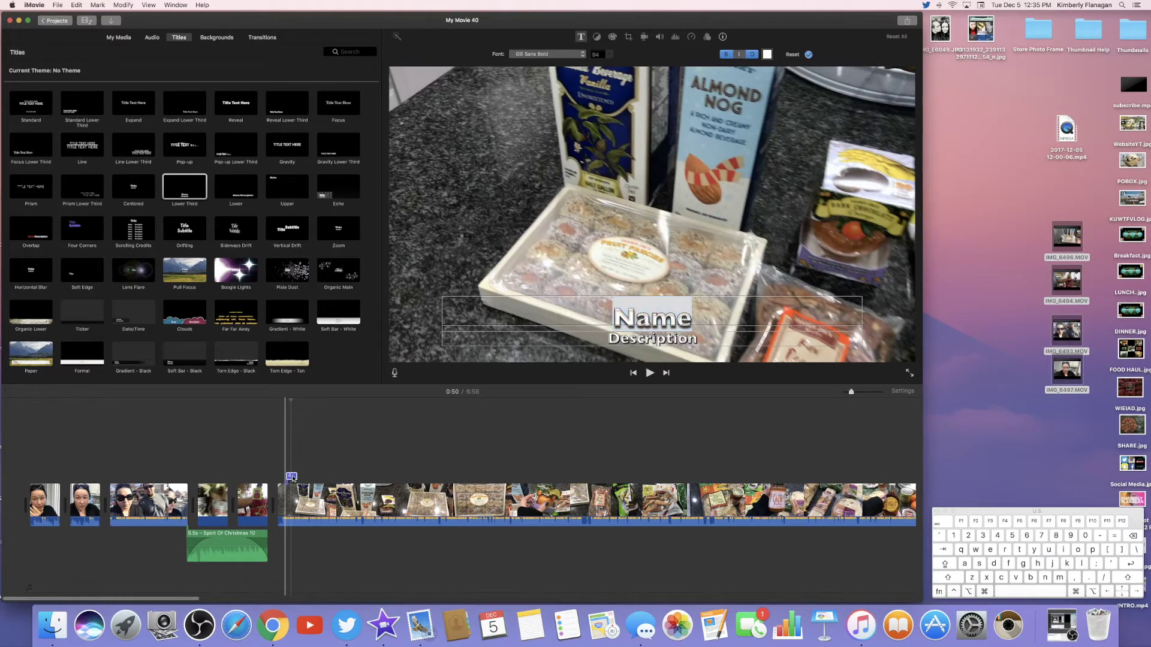
{"action": "left_click", "coordinate": [293, 478]}
{"action": "key", "text": "Delete"}
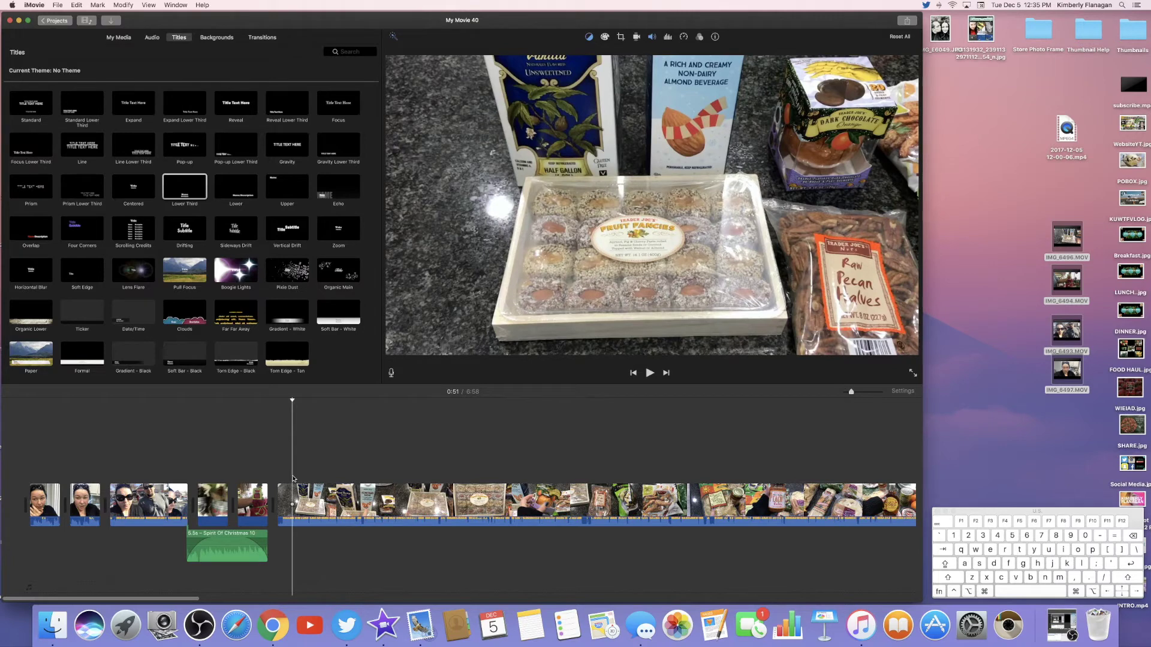
Find the pecan halves section in the grocery haul clip and split the clip at 2:31
{"action": "left_click", "coordinate": [425, 555]}
{"action": "scroll", "coordinate": [425, 554], "scroll_direction": "right", "scroll_amount": 5}
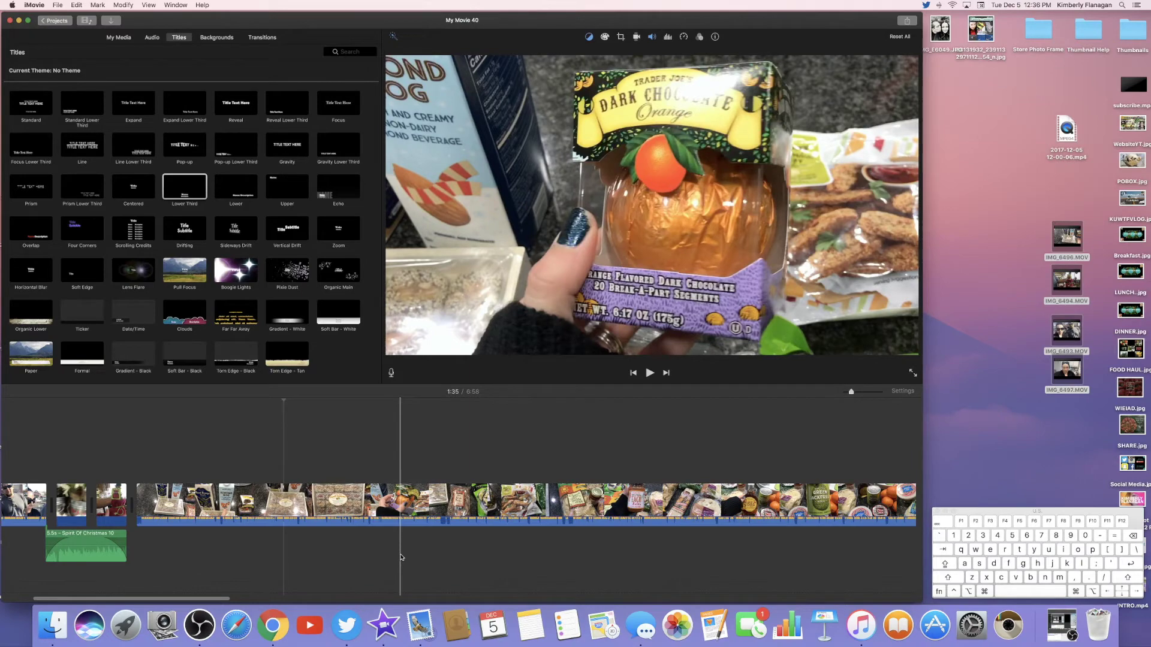
{"action": "left_click", "coordinate": [442, 522]}
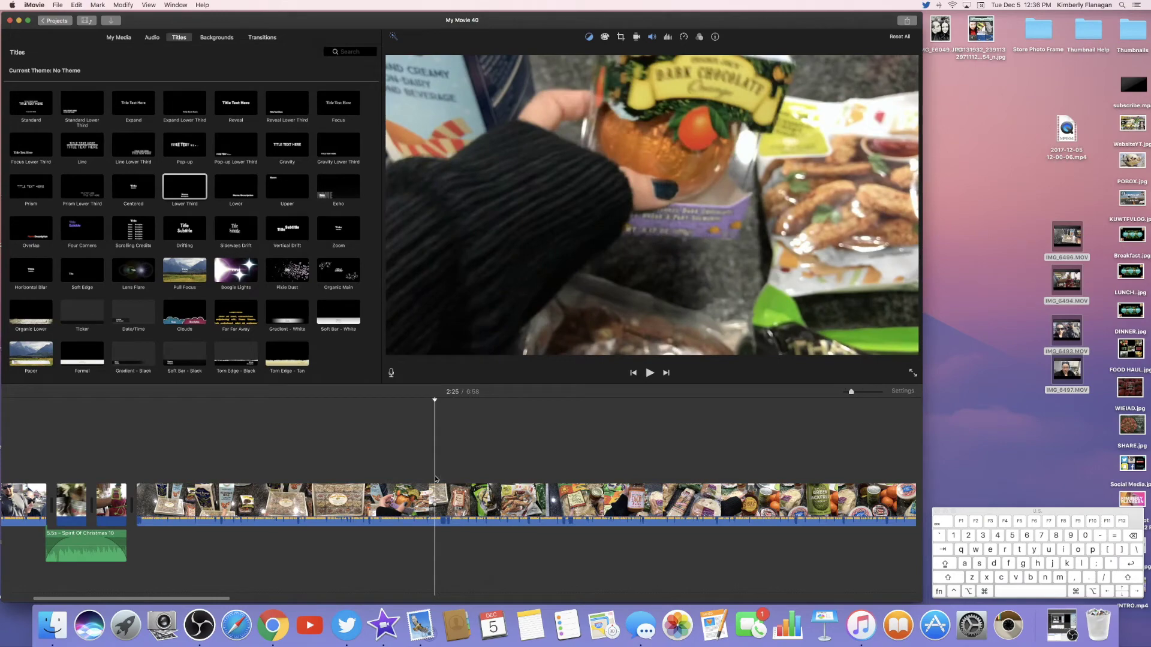
{"action": "key", "text": "space"}
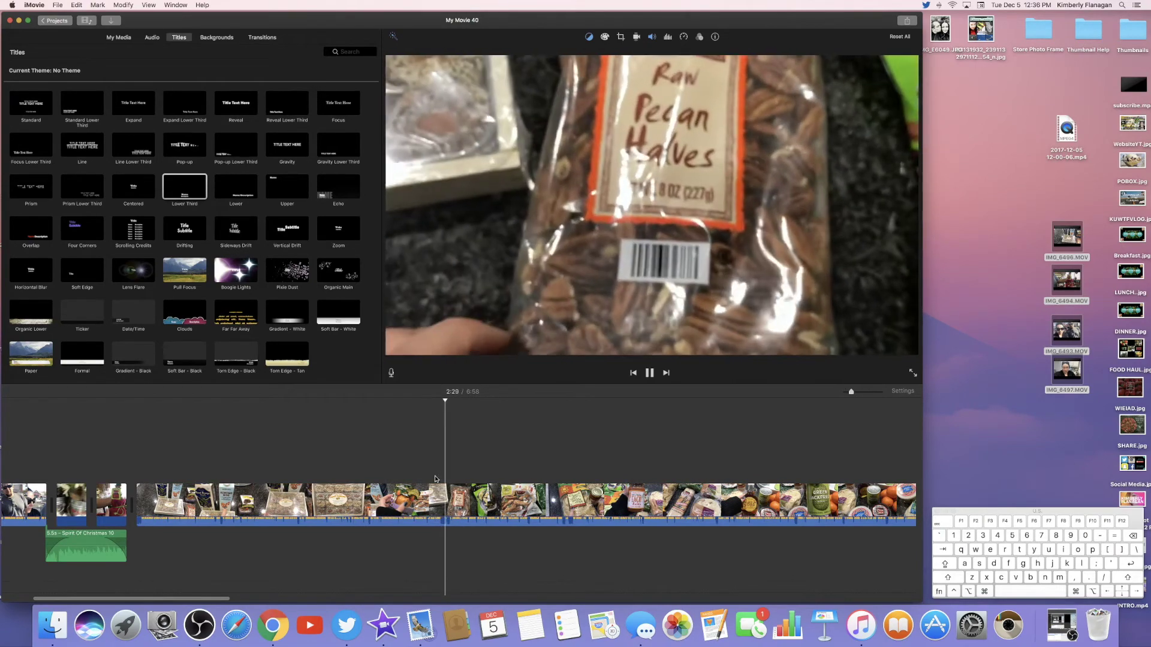
{"action": "key", "text": "space"}
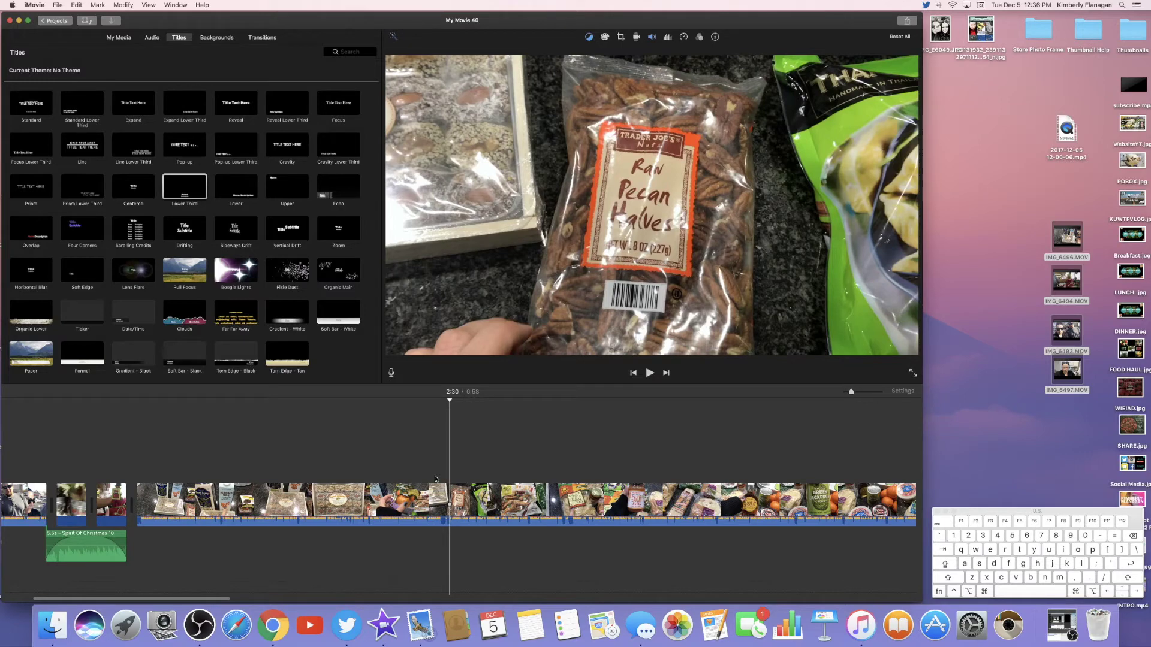
{"action": "key", "text": "space"}
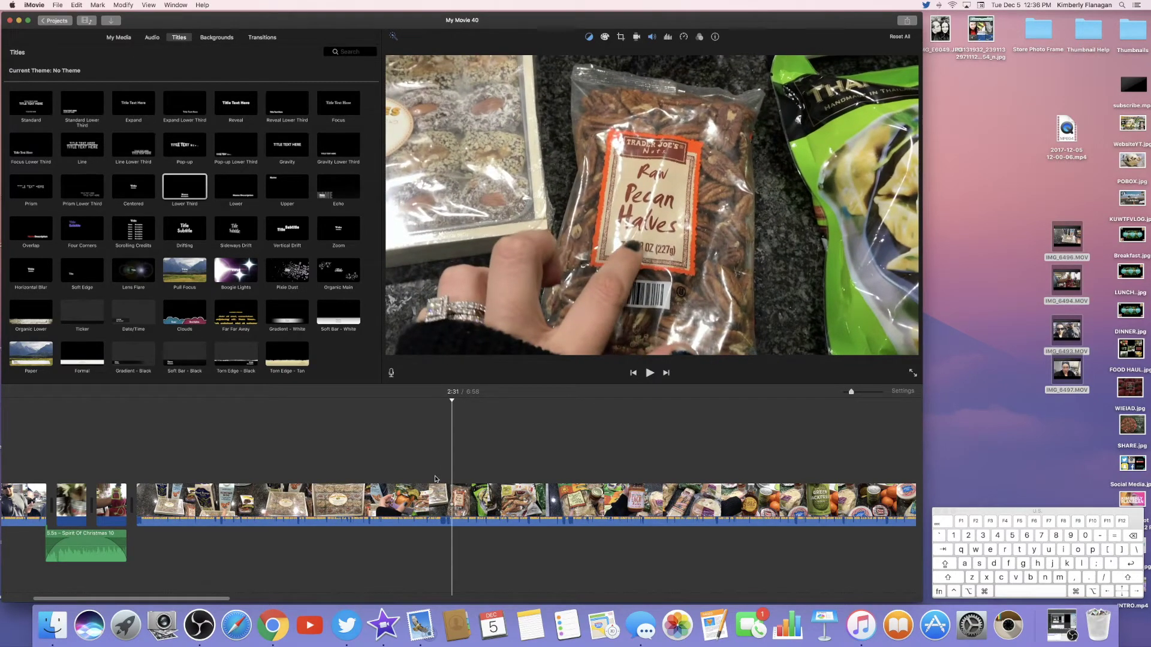
{"action": "key", "text": "cmd+b"}
Split the grocery haul clip again at 2:27 and delete the short piece between the two splits
{"action": "left_click", "coordinate": [441, 478]}
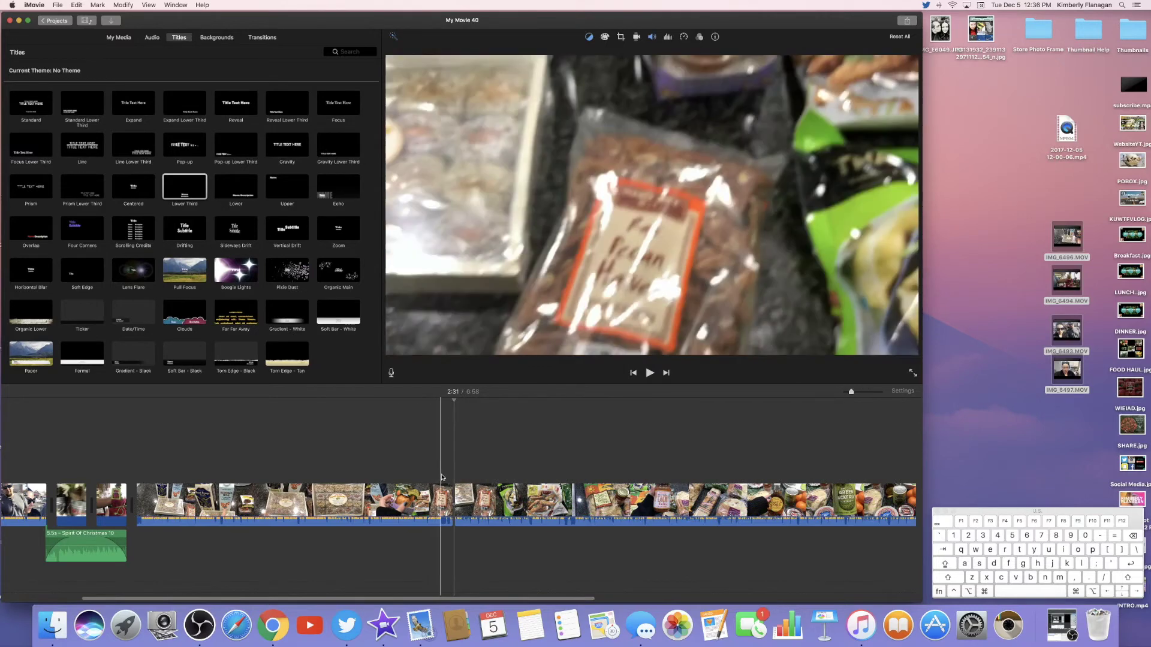
{"action": "key", "text": "super+b"}
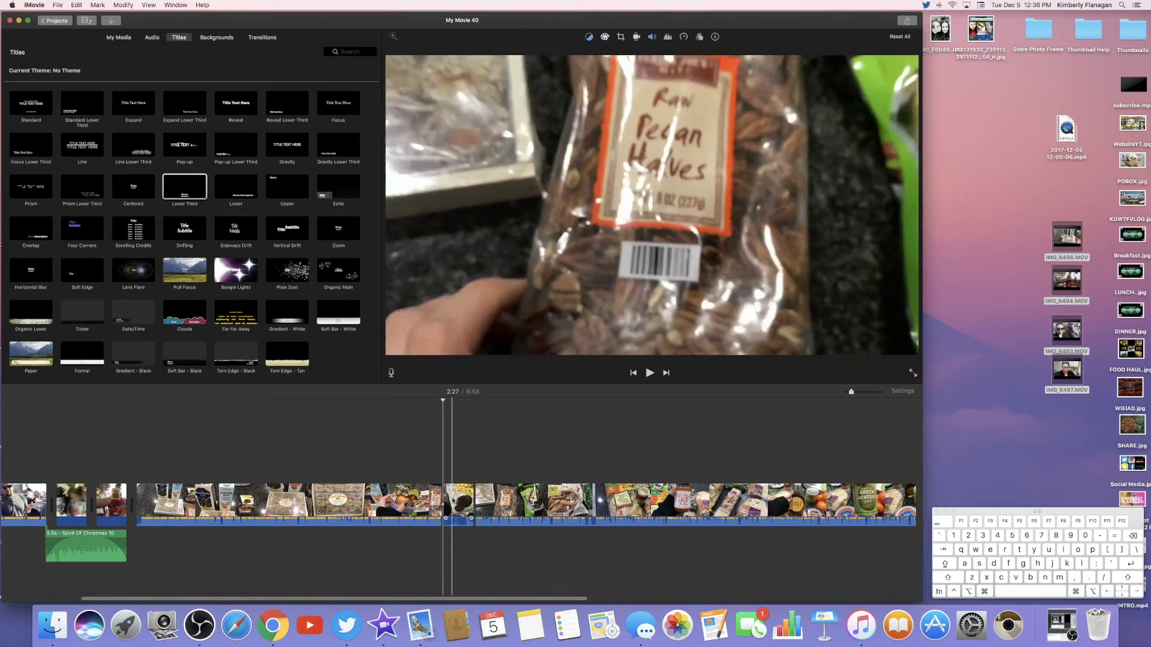
{"action": "left_click", "coordinate": [456, 506]}
{"action": "key", "text": "Delete"}
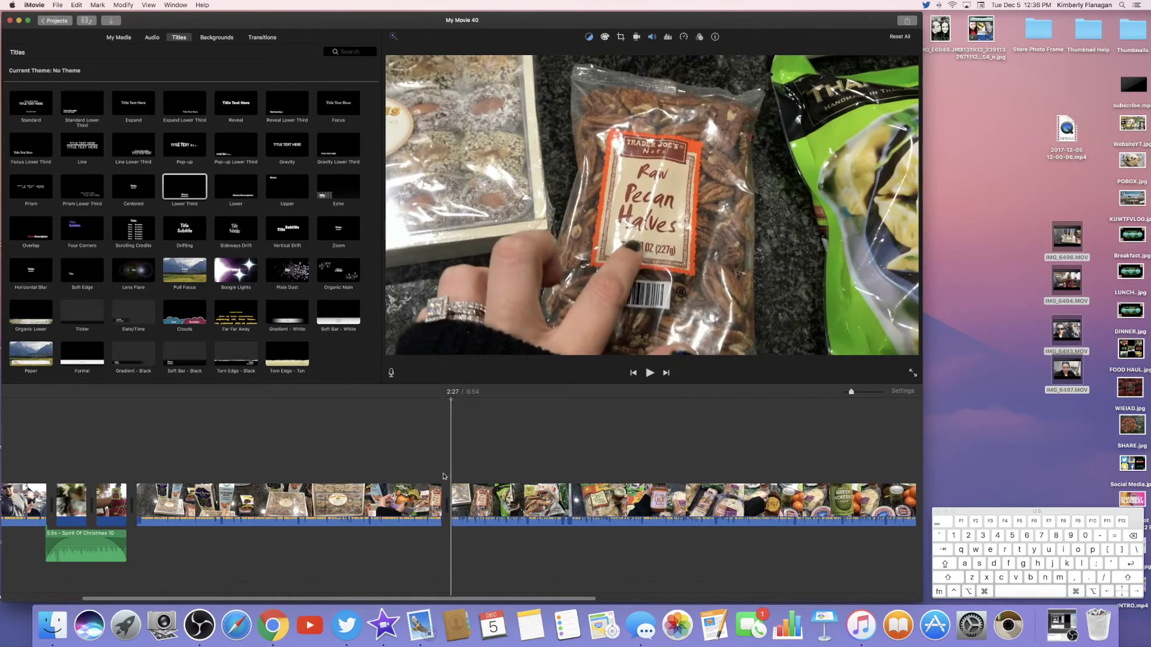
{"action": "key", "text": "space"}
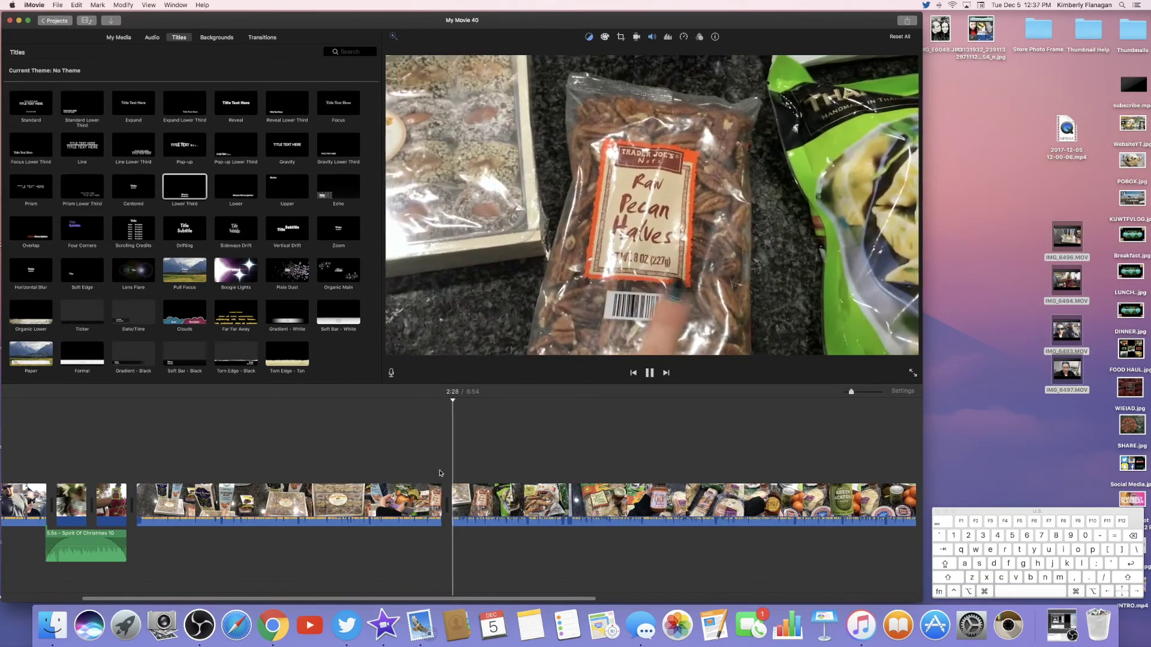
{"action": "key", "text": "space"}
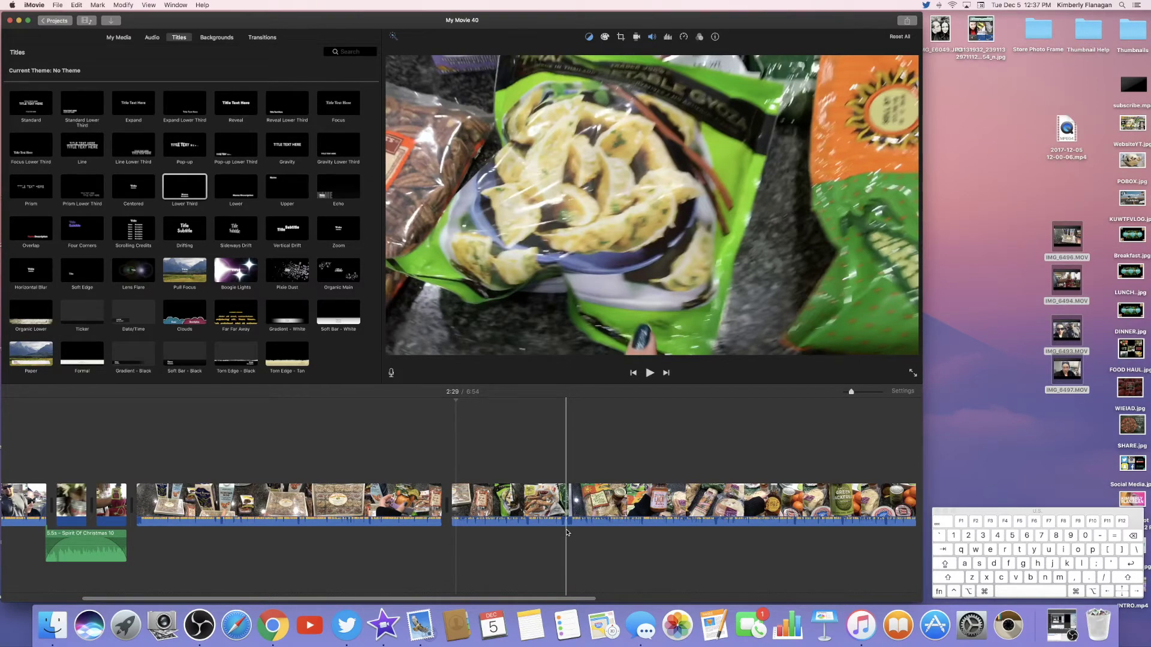
Detach the audio from the first part of the grocery haul clip and delete the detached track
{"action": "scroll", "coordinate": [419, 539], "scroll_direction": "left", "scroll_amount": 5}
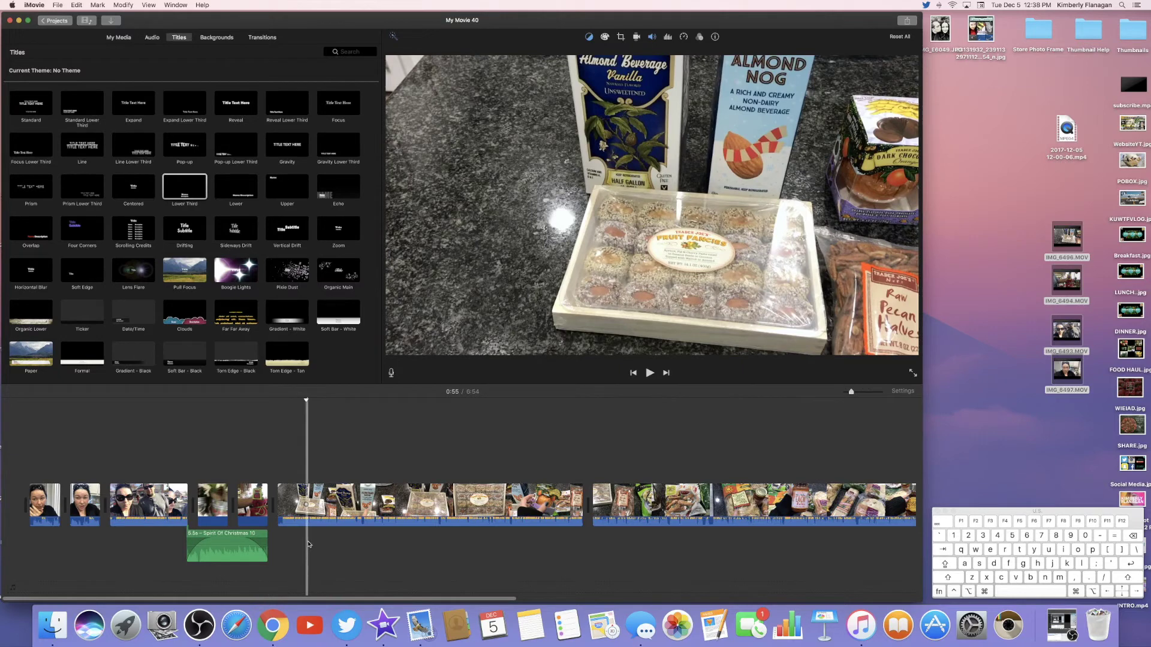
{"action": "left_click", "coordinate": [303, 509]}
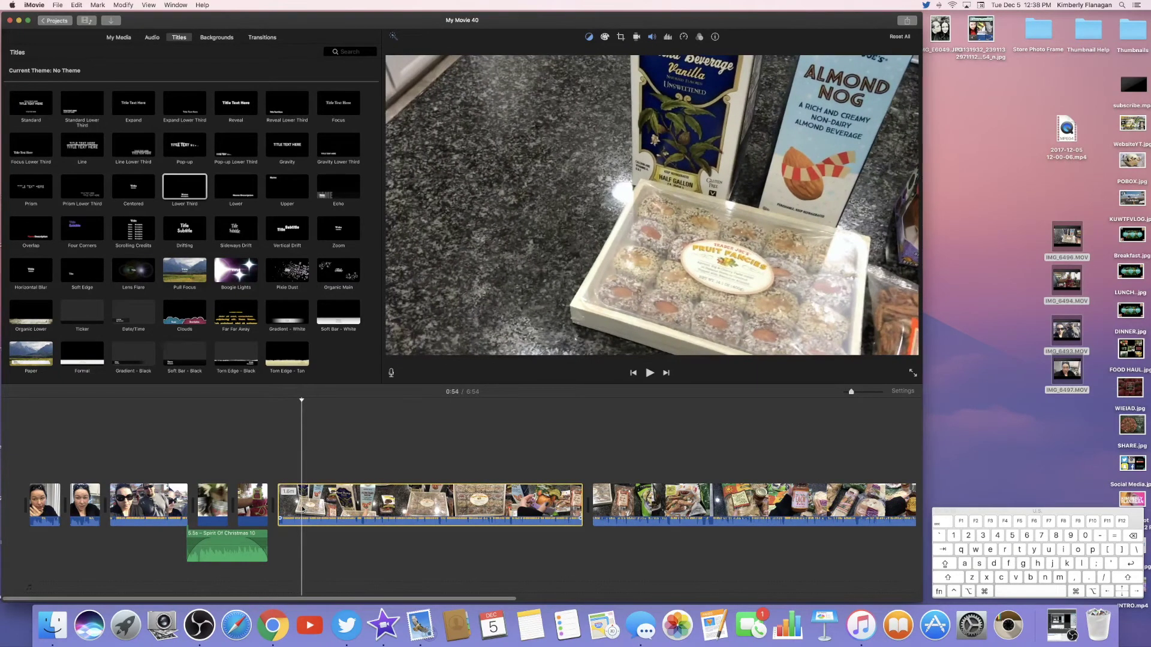
{"action": "right_click", "coordinate": [303, 510]}
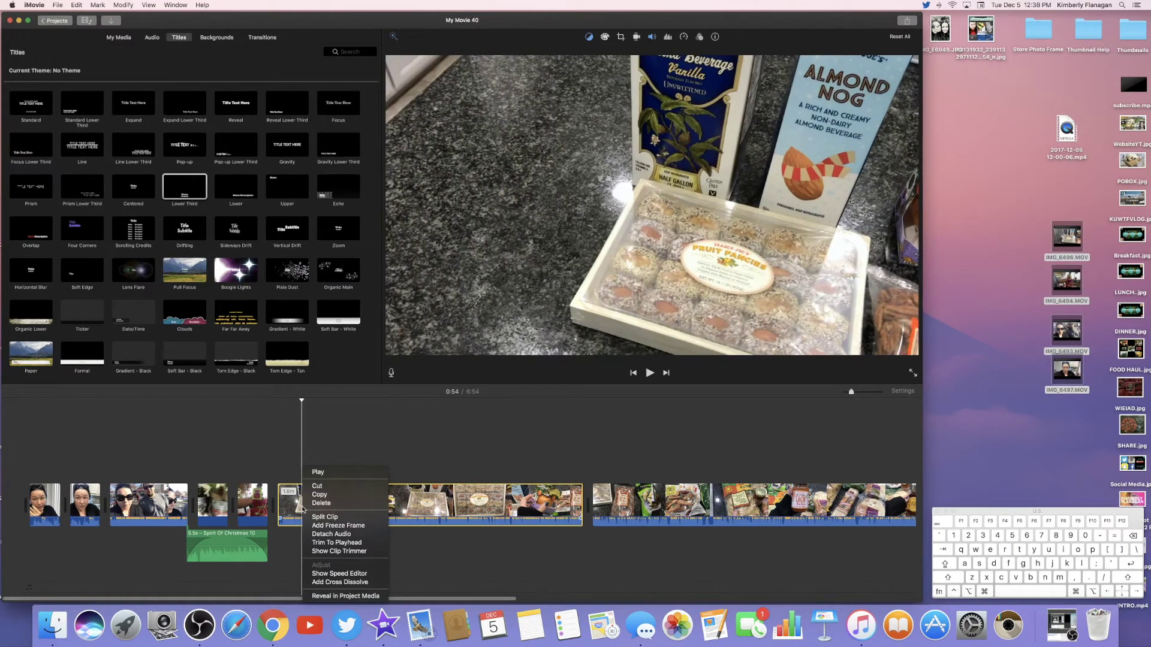
{"action": "left_click", "coordinate": [314, 534]}
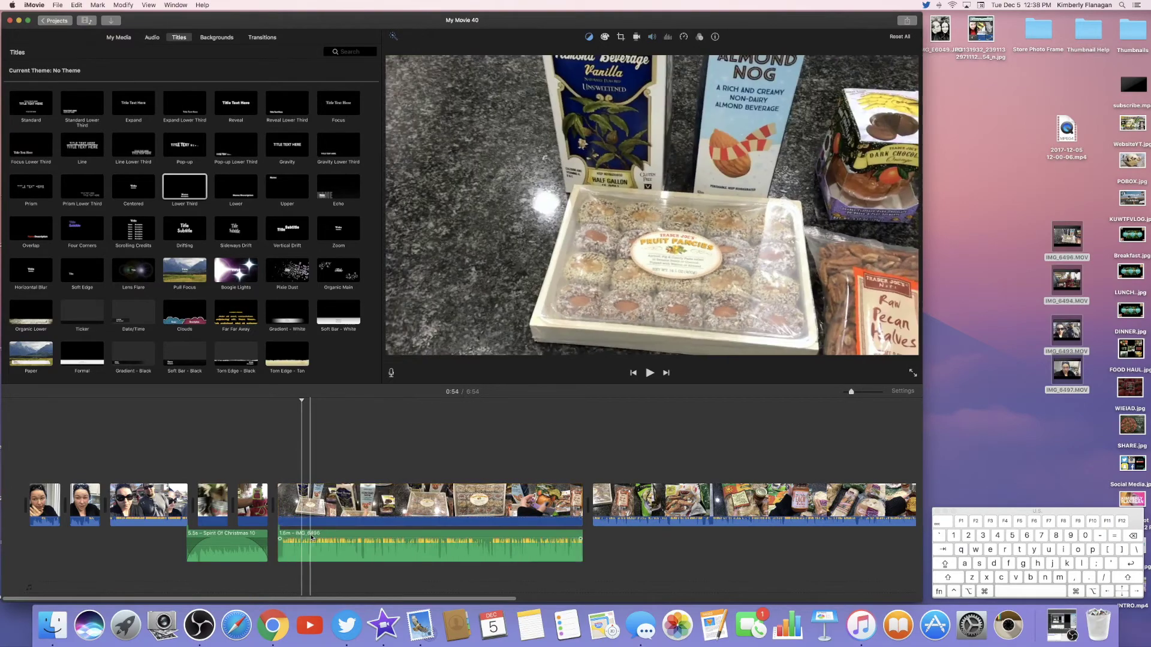
{"action": "key", "text": "Delete"}
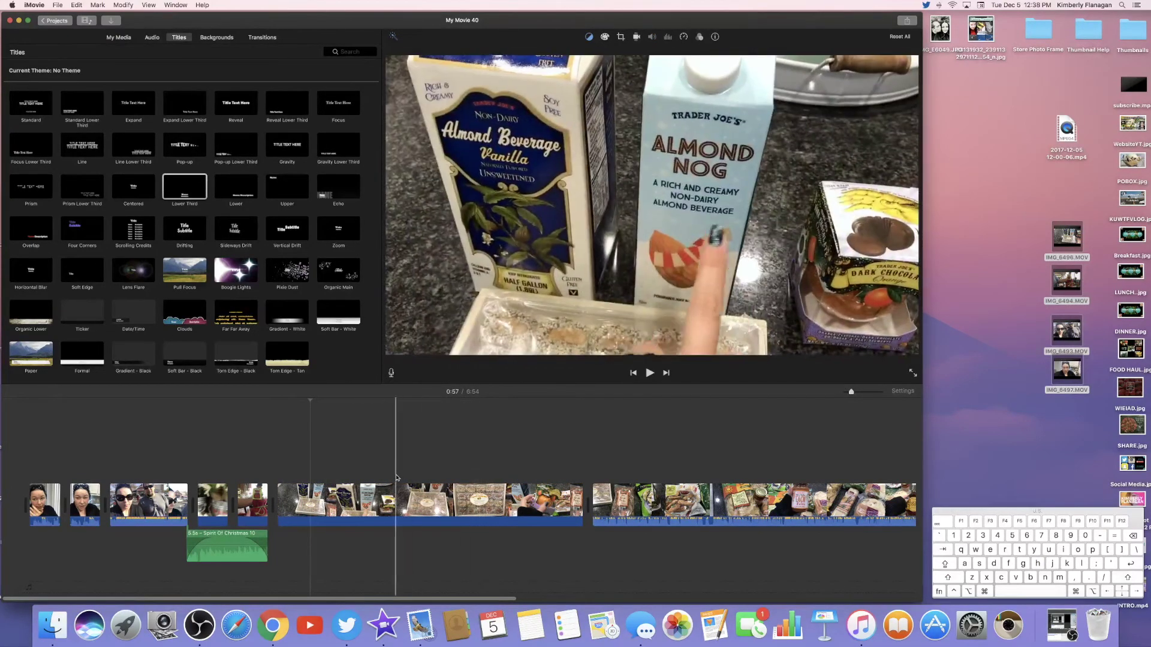
Record a short voiceover from the start of the grocery haul clip at 0:45 and play it back
{"action": "left_click", "coordinate": [279, 474]}
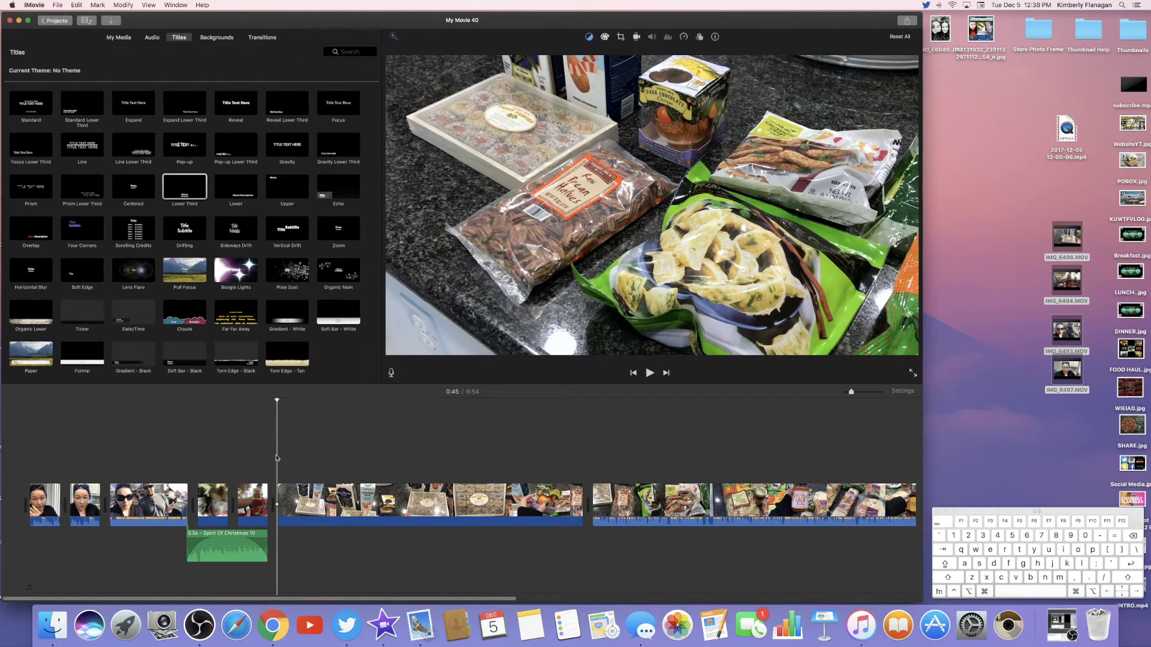
{"action": "left_click", "coordinate": [392, 374]}
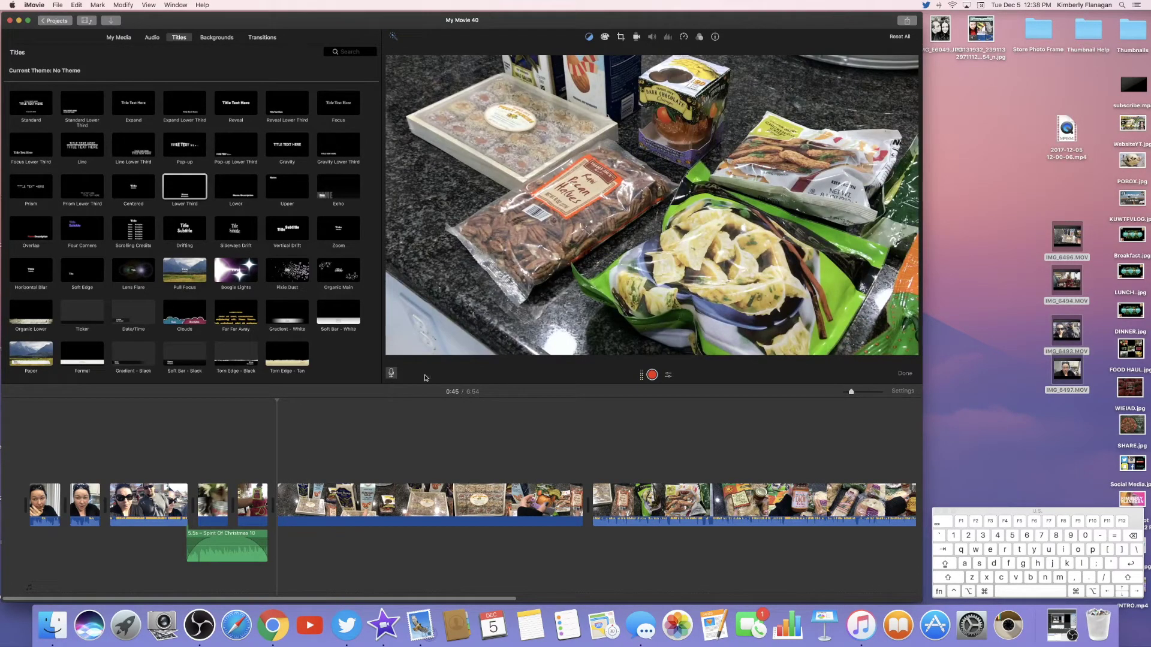
{"action": "left_click", "coordinate": [653, 375]}
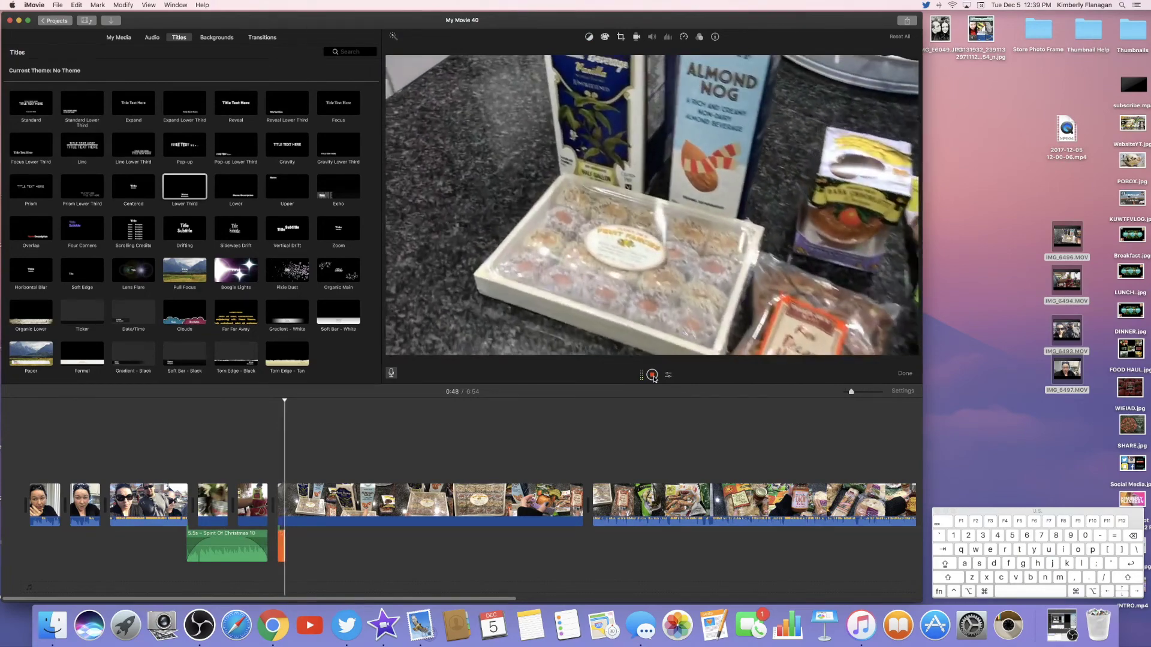
{"action": "left_click", "coordinate": [652, 375]}
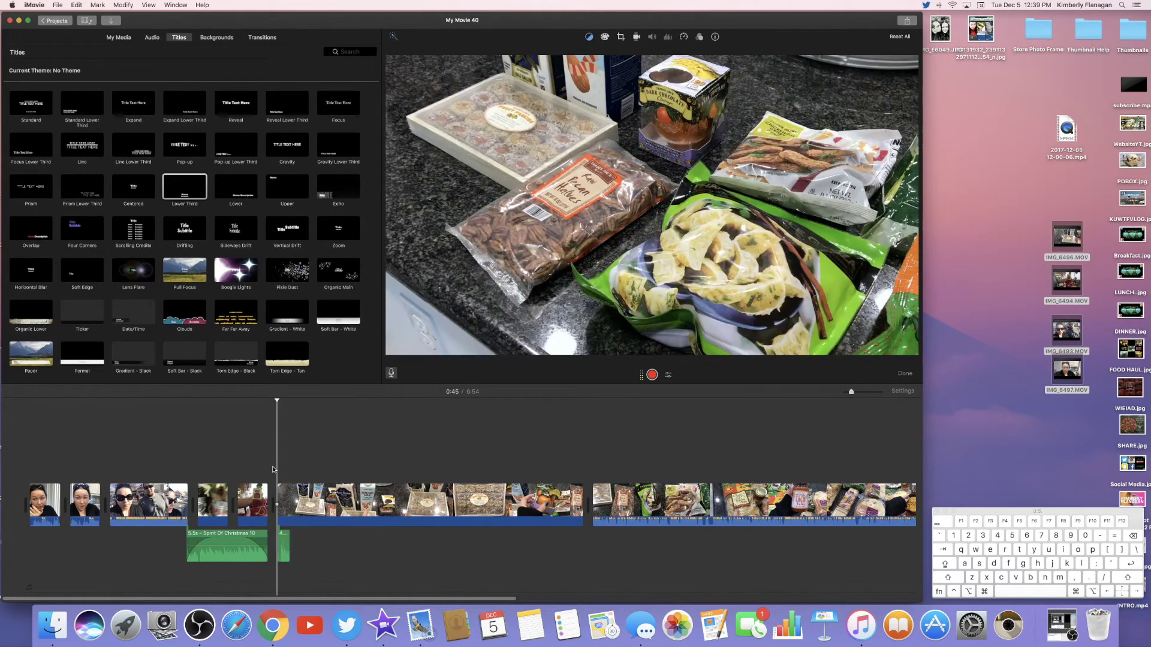
{"action": "key", "text": "space"}
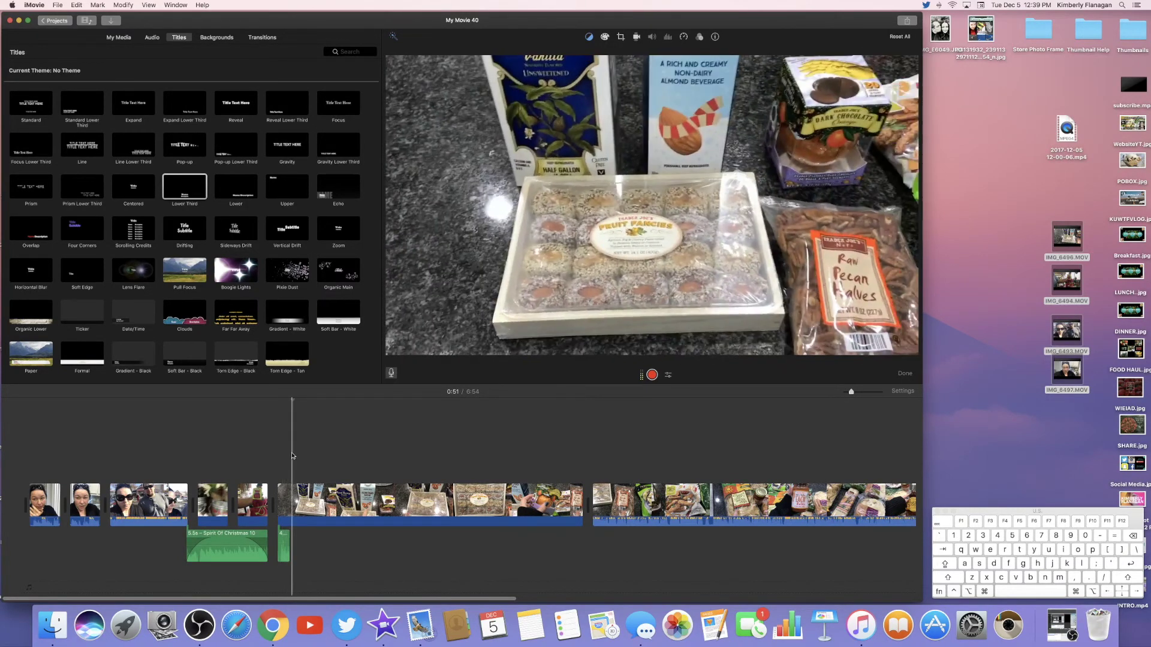
Record a second voiceover of about 6.4 s from 0:50, directly after the first one
{"action": "left_click", "coordinate": [290, 456]}
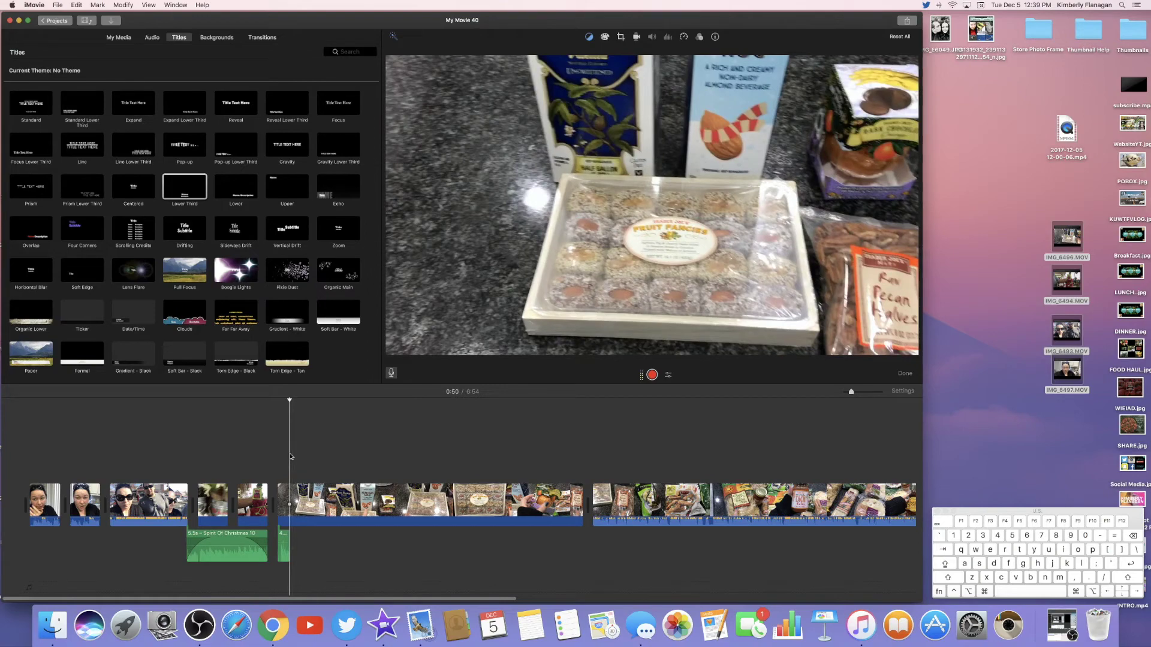
{"action": "left_click", "coordinate": [652, 375]}
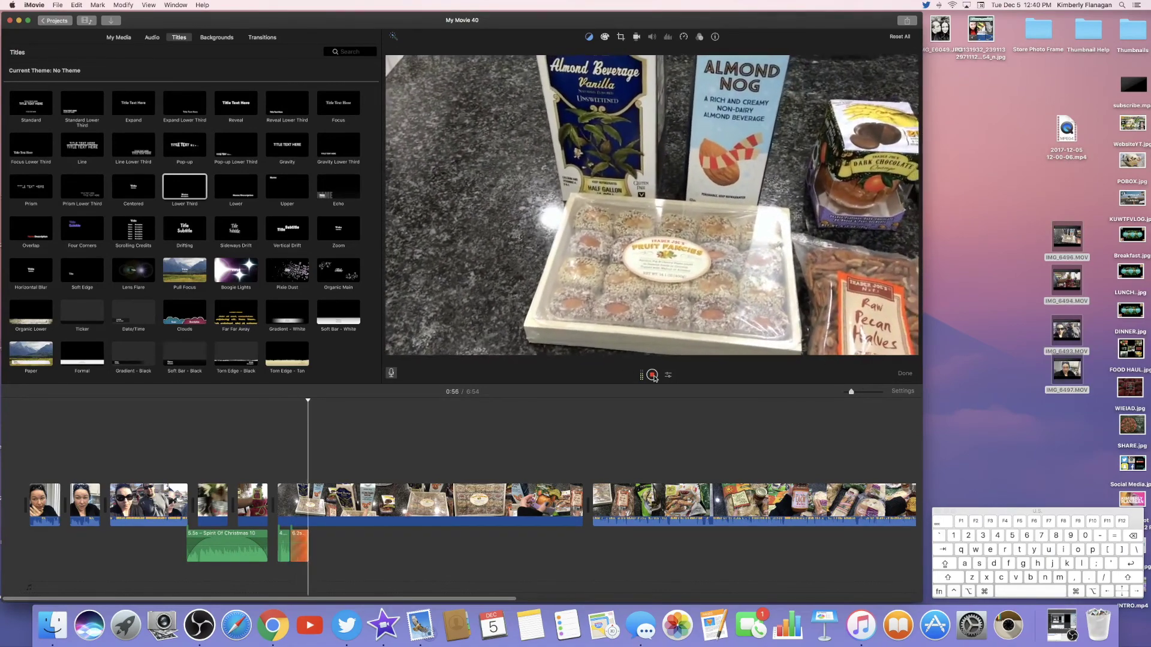
{"action": "left_click", "coordinate": [652, 375]}
Split the second voiceover at 0:52 and remove the voiceover recordings from the timeline
{"action": "left_click", "coordinate": [274, 463]}
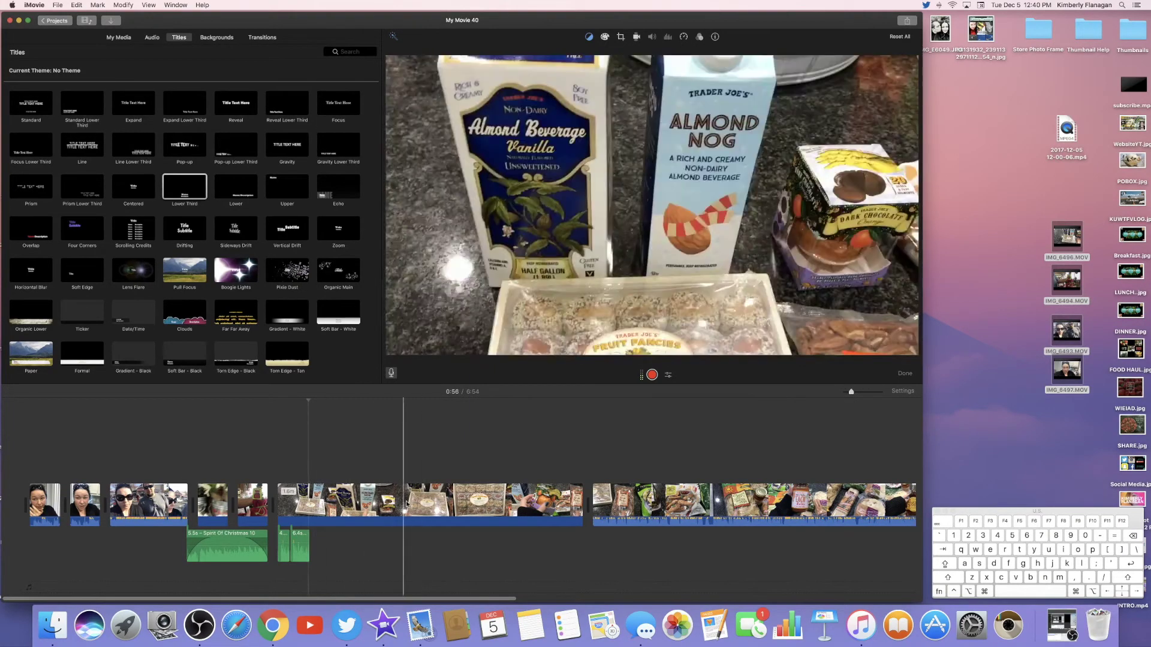
{"action": "left_click", "coordinate": [299, 538]}
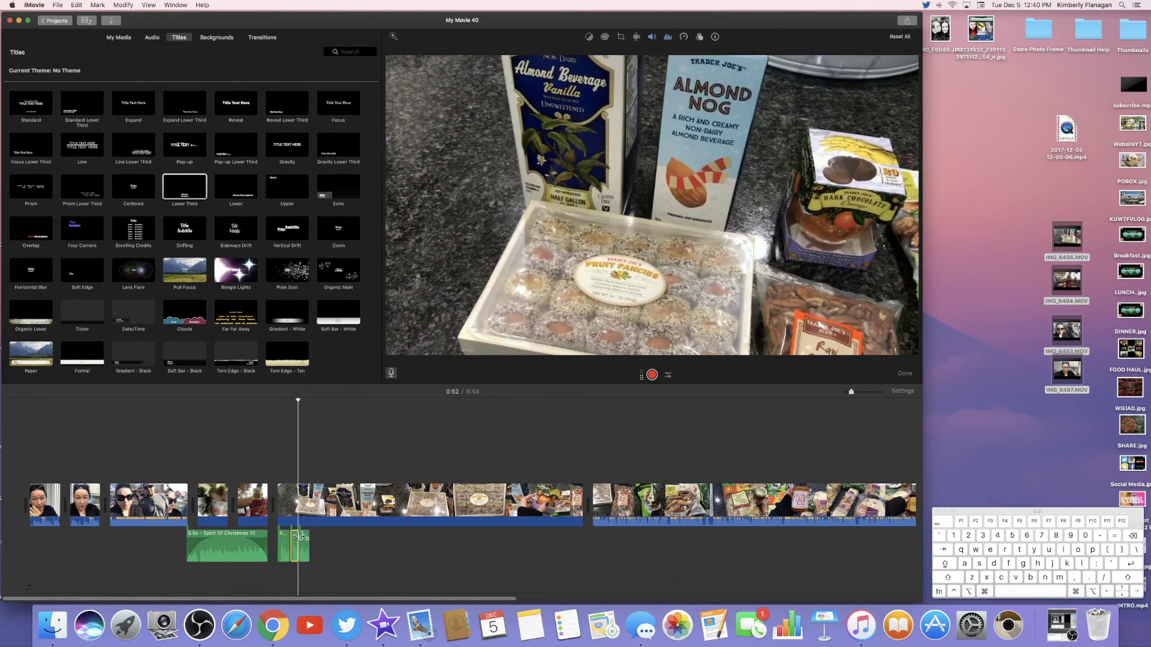
{"action": "left_click", "coordinate": [304, 538]}
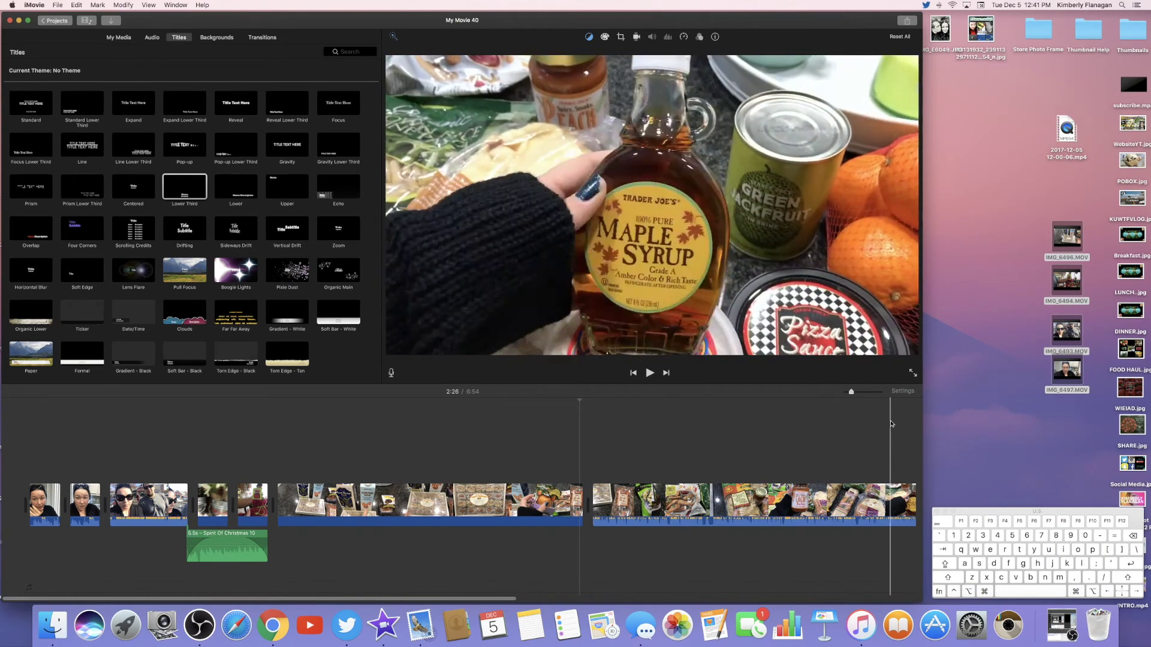
Add a Cross Blur transition after the last grocery haul clip and place the desktop image WebsiteYT at the end of the timeline
{"action": "scroll", "coordinate": [892, 424], "scroll_direction": "right", "scroll_amount": 5}
{"action": "scroll", "coordinate": [891, 424], "scroll_direction": "right", "scroll_amount": 15}
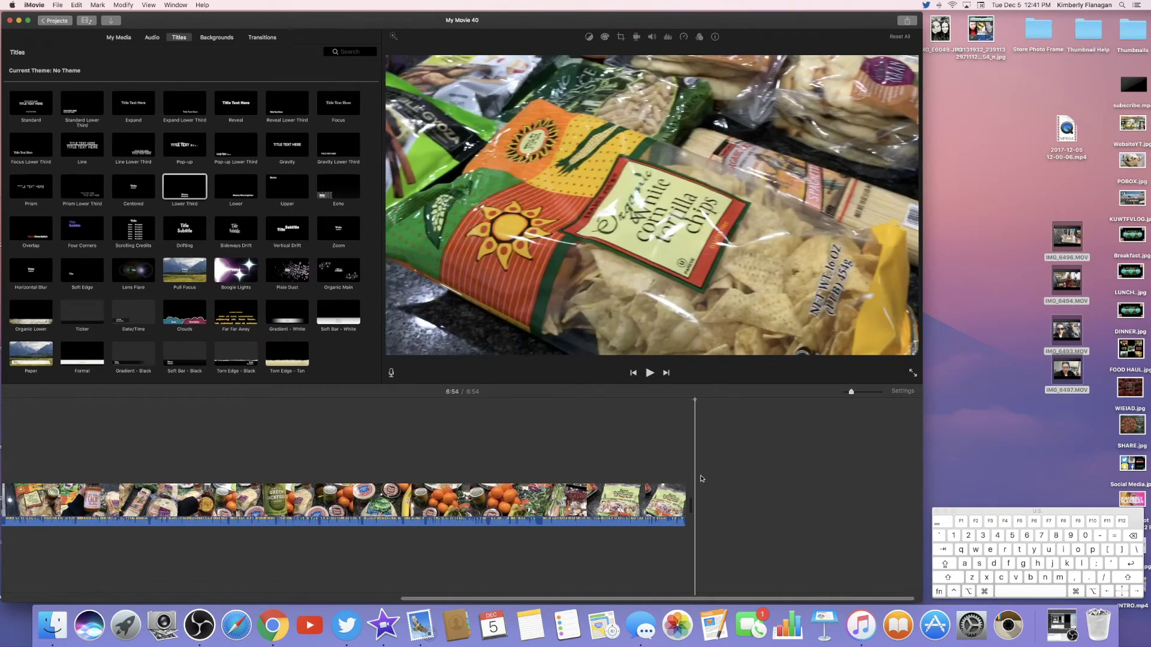
{"action": "left_click", "coordinate": [262, 37]}
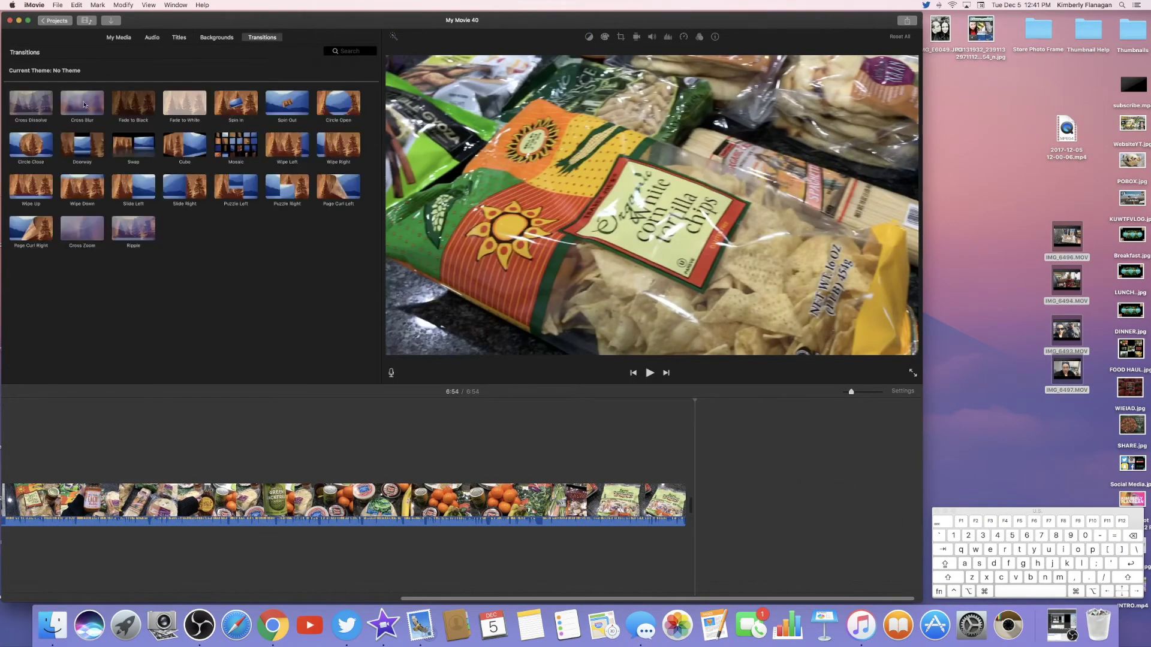
{"action": "left_click_drag", "start_coordinate": [83, 103], "coordinate": [694, 490]}
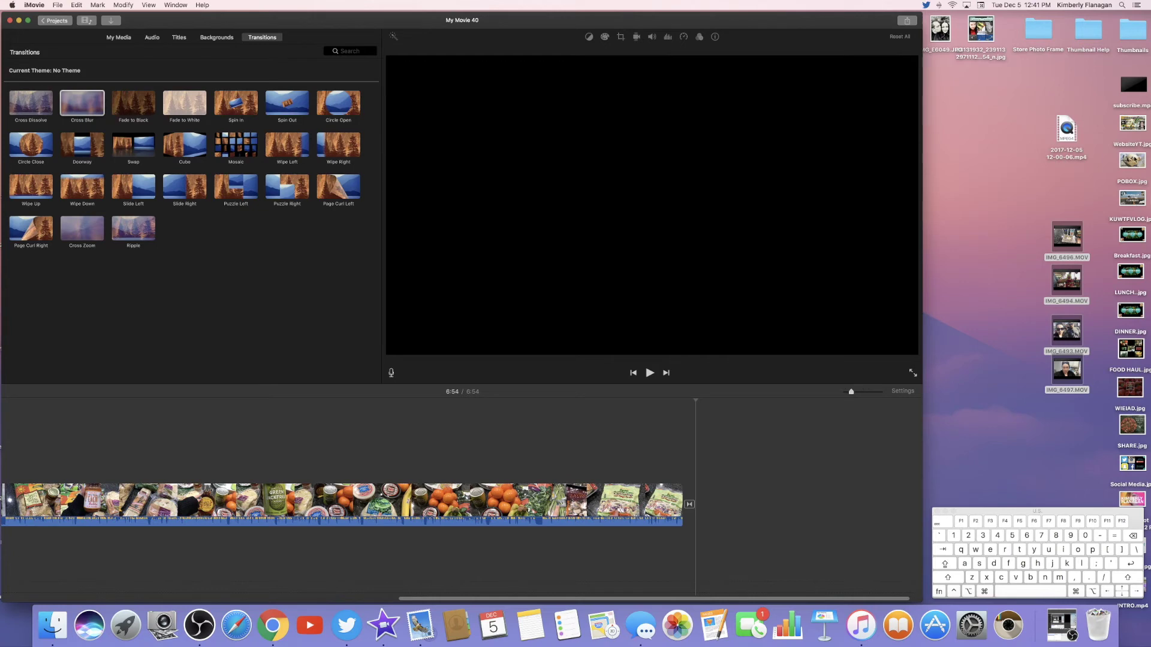
{"action": "left_click", "coordinate": [1132, 124]}
{"action": "left_click_drag", "start_coordinate": [1133, 123], "coordinate": [799, 486]}
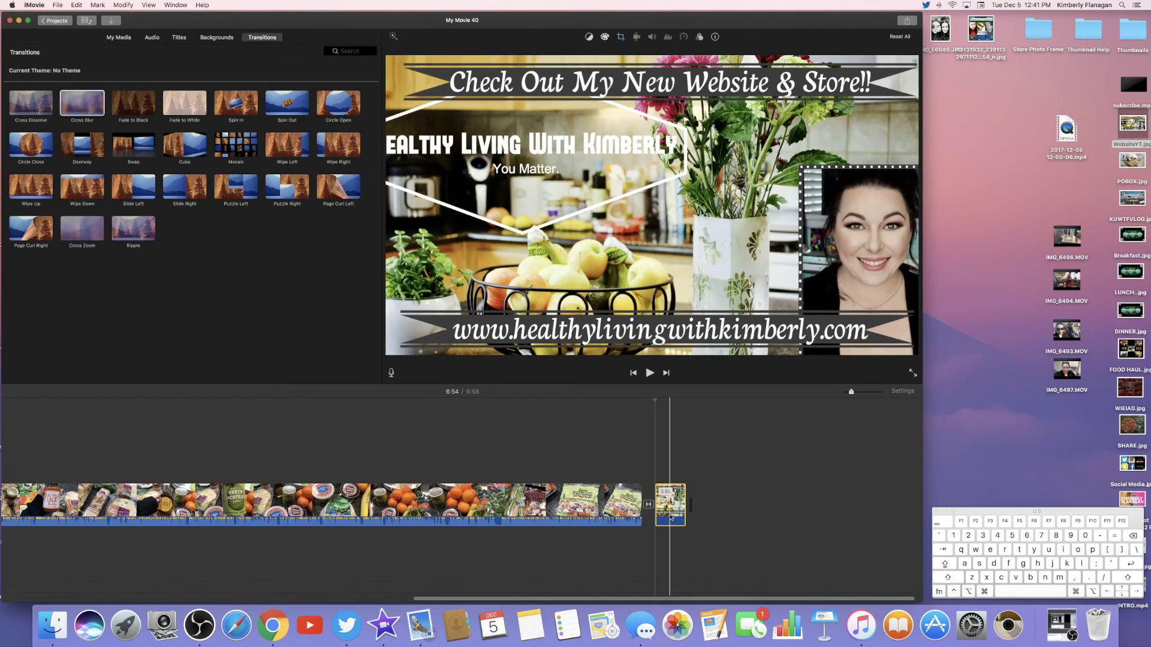
Add POBOX.jpg and the orange-and-pink name card to the timeline's end, and insert the Social Media image between them
{"action": "left_click_drag", "start_coordinate": [1131, 191], "coordinate": [802, 480]}
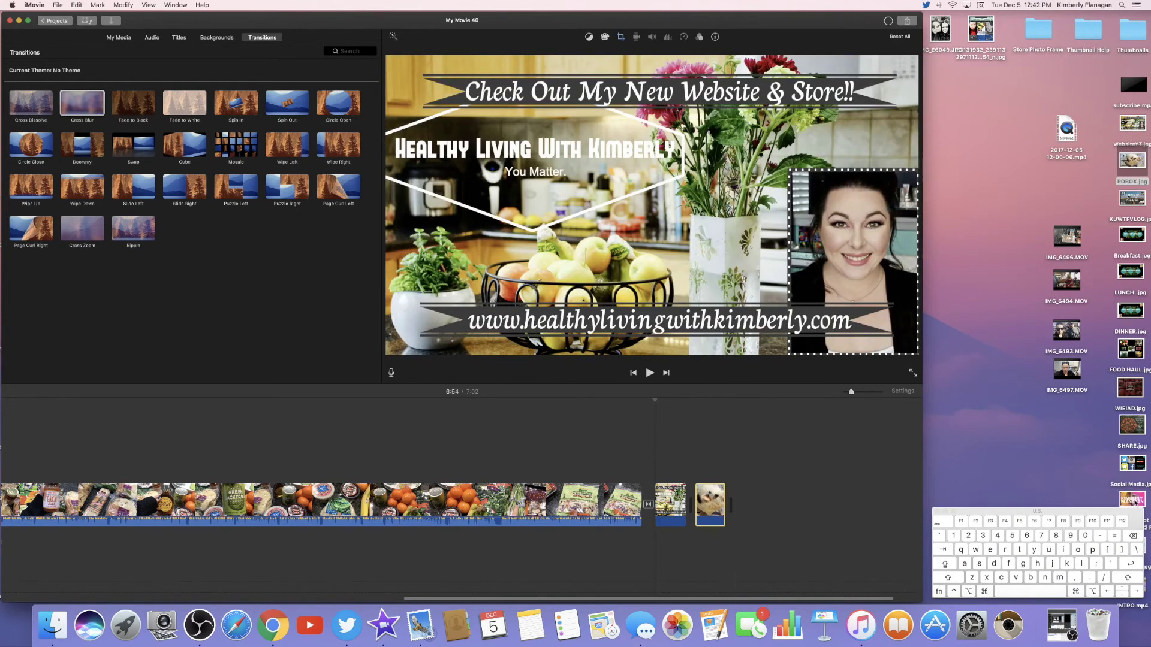
{"action": "left_click_drag", "start_coordinate": [1135, 502], "coordinate": [859, 508]}
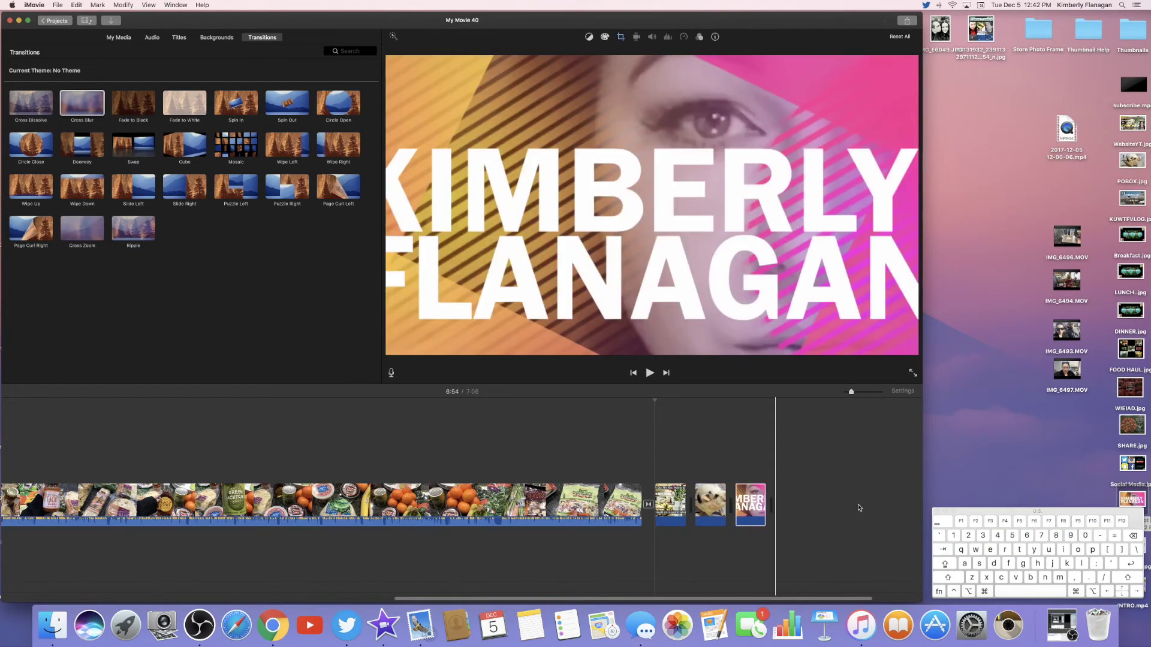
{"action": "left_click_drag", "start_coordinate": [1132, 499], "coordinate": [735, 510]}
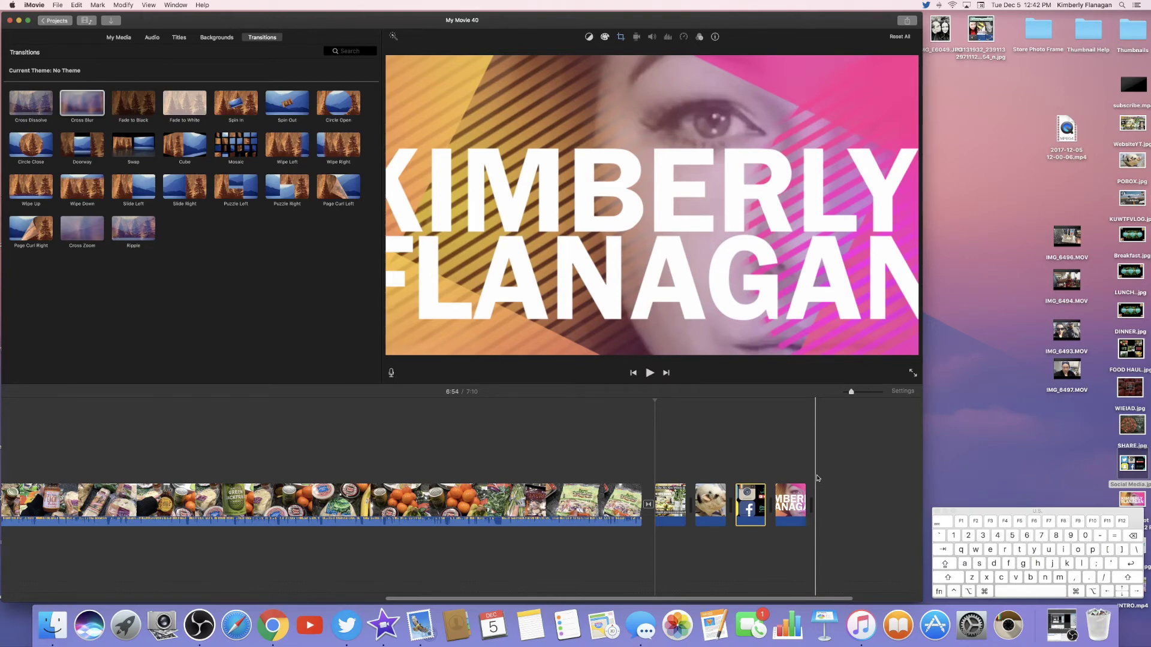
Add Cross Blur transitions between and after the four closing promo images
{"action": "mouse_move", "coordinate": [817, 477]}
{"action": "left_mouse_down"}
{"action": "mouse_move", "coordinate": [768, 495]}
{"action": "mouse_move", "coordinate": [785, 471]}
{"action": "mouse_move", "coordinate": [796, 477]}
{"action": "left_mouse_up"}
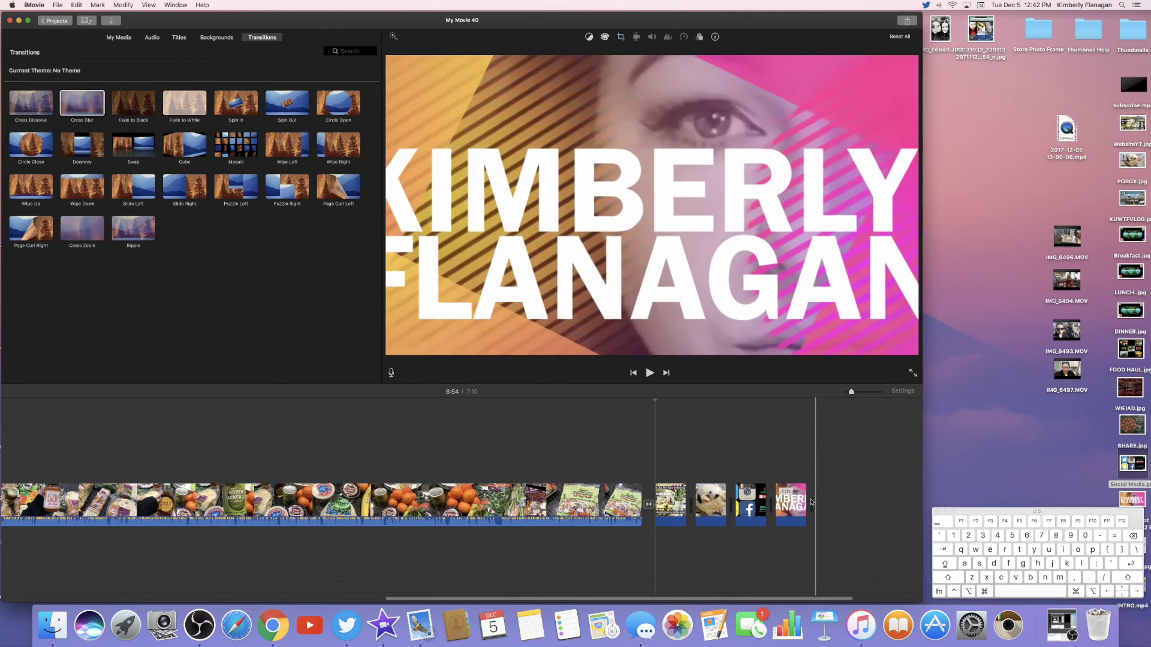
{"action": "left_click_drag", "start_coordinate": [830, 490], "coordinate": [675, 502]}
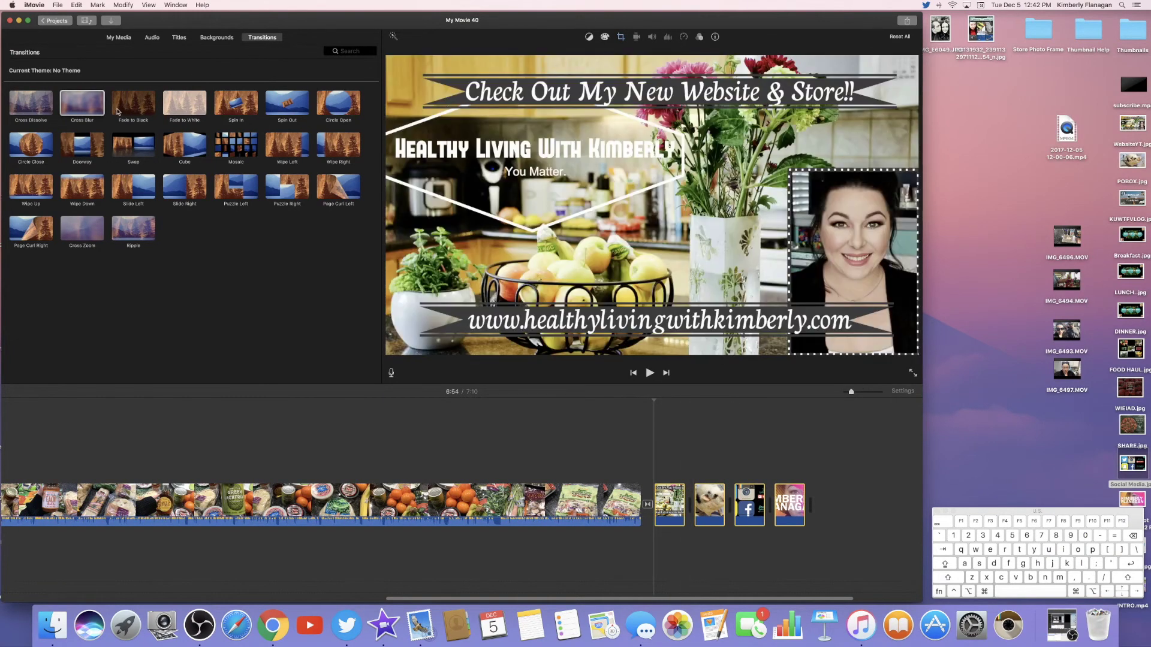
{"action": "double_click", "coordinate": [92, 108]}
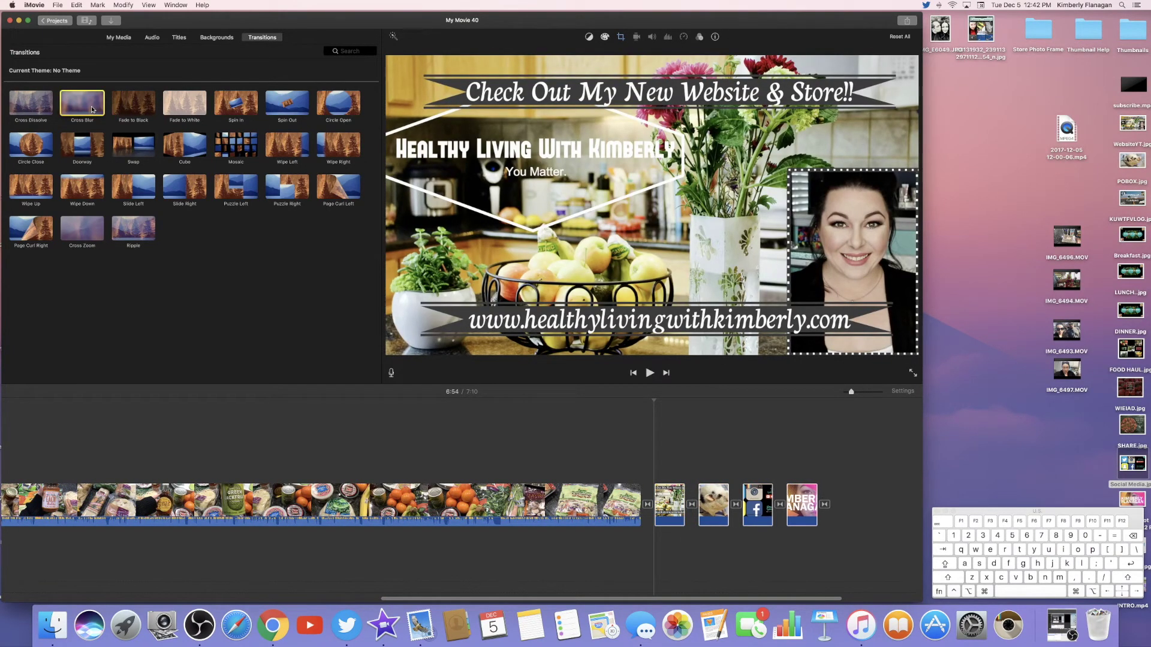
{"action": "key", "text": "space"}
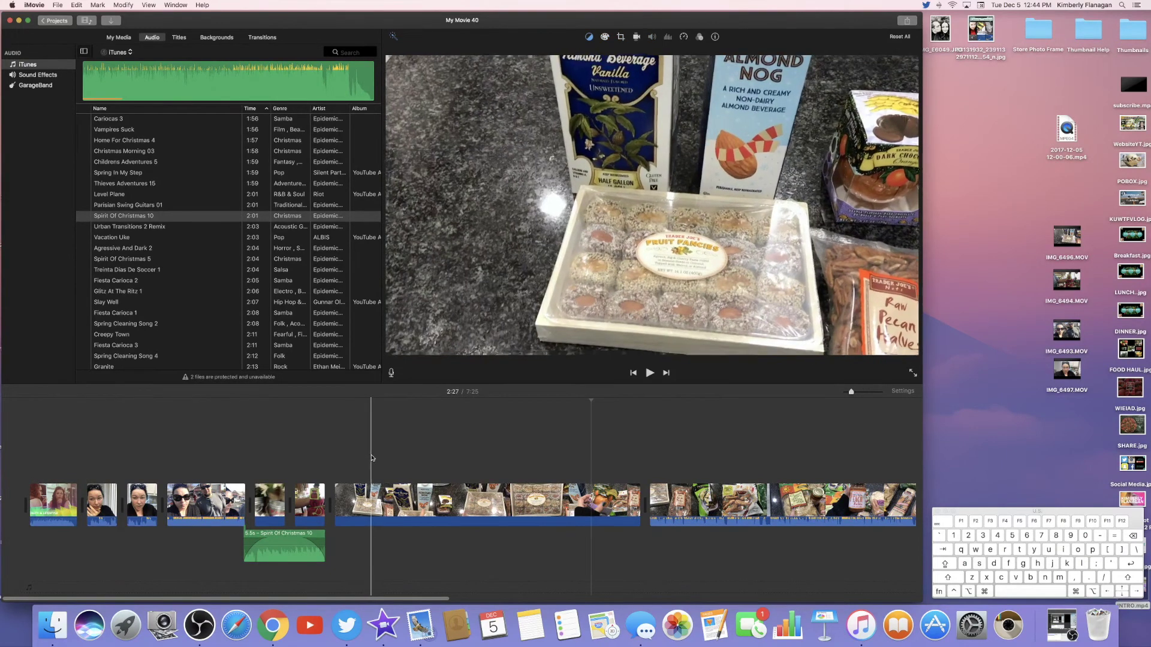
Delete everything from the timeline and add the desktop clip IMG_6496.MOV to the empty project
{"action": "left_click_drag", "start_coordinate": [48, 457], "coordinate": [968, 521]}
{"action": "key", "text": "BackSpace"}
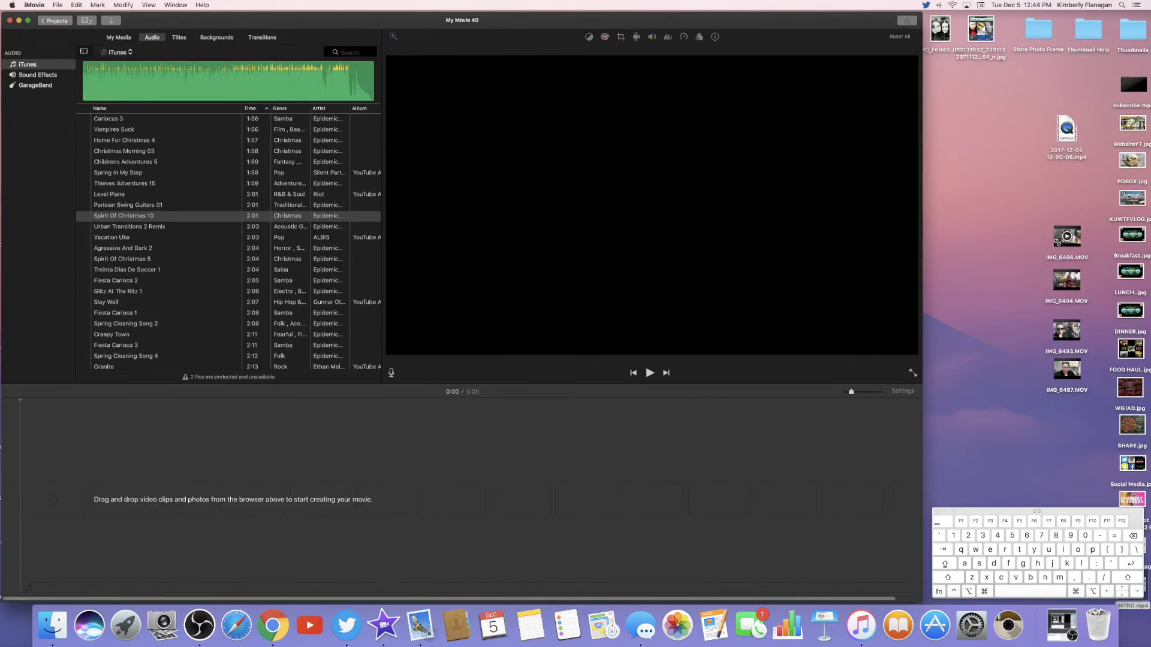
{"action": "mouse_move", "coordinate": [1058, 234]}
{"action": "left_click_drag", "start_coordinate": [1060, 232], "coordinate": [622, 471]}
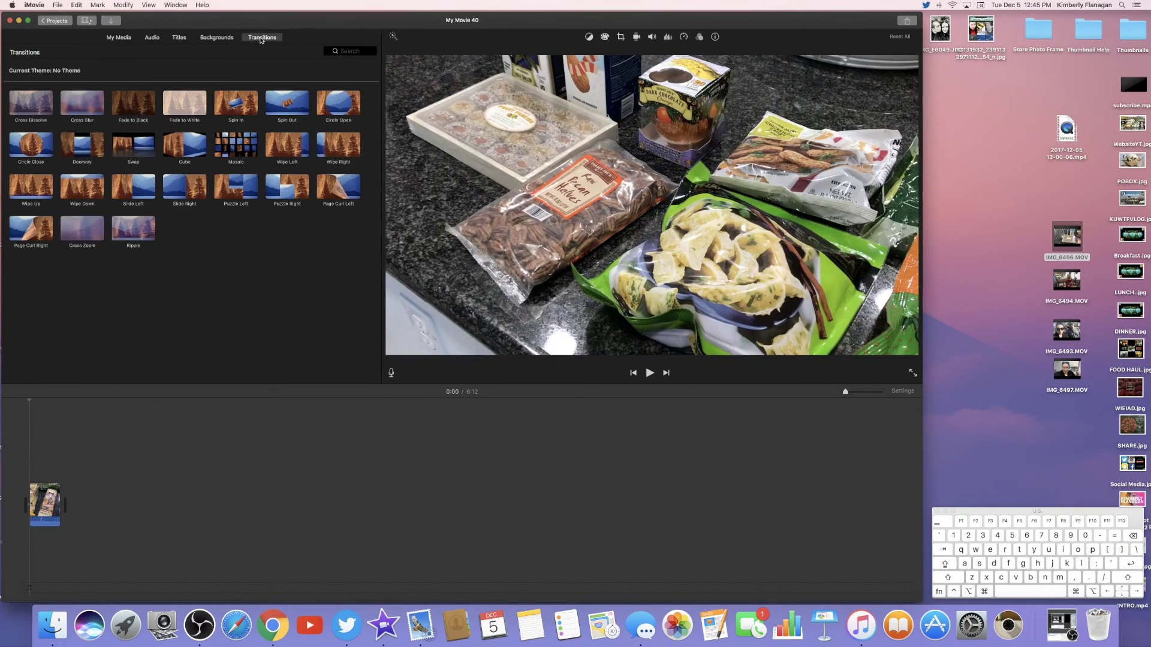
Look through the available titles, backgrounds and transitions, and change the project theme to Photo Album
{"action": "left_click", "coordinate": [178, 38]}
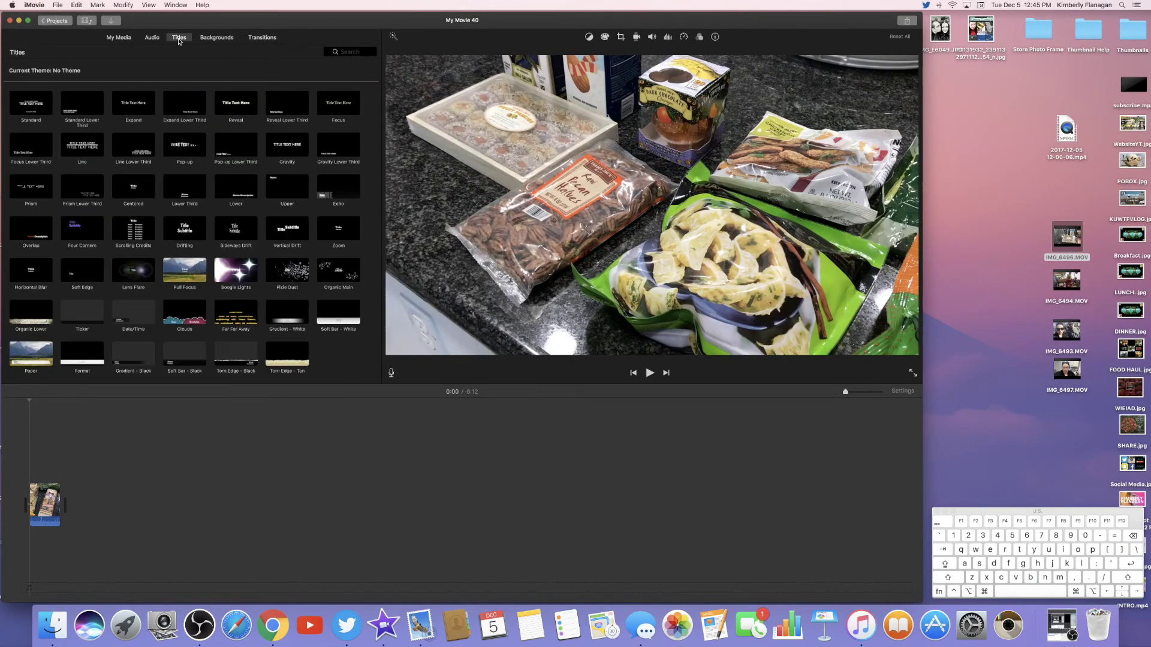
{"action": "left_click", "coordinate": [216, 37]}
{"action": "left_click", "coordinate": [262, 37]}
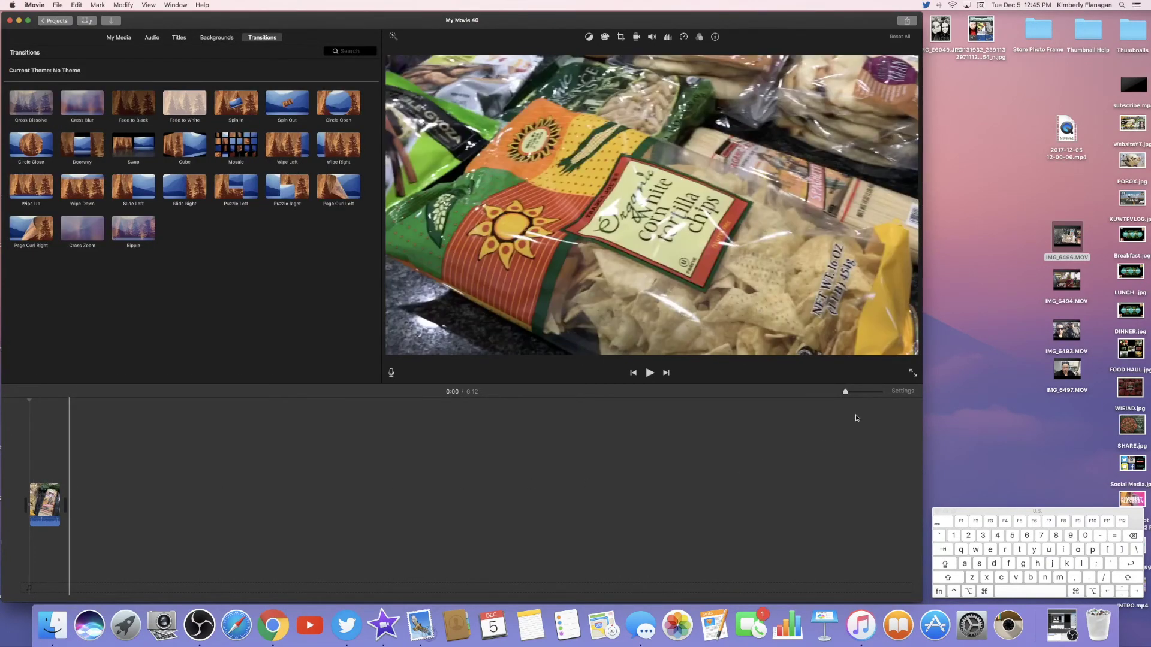
{"action": "left_click", "coordinate": [898, 394]}
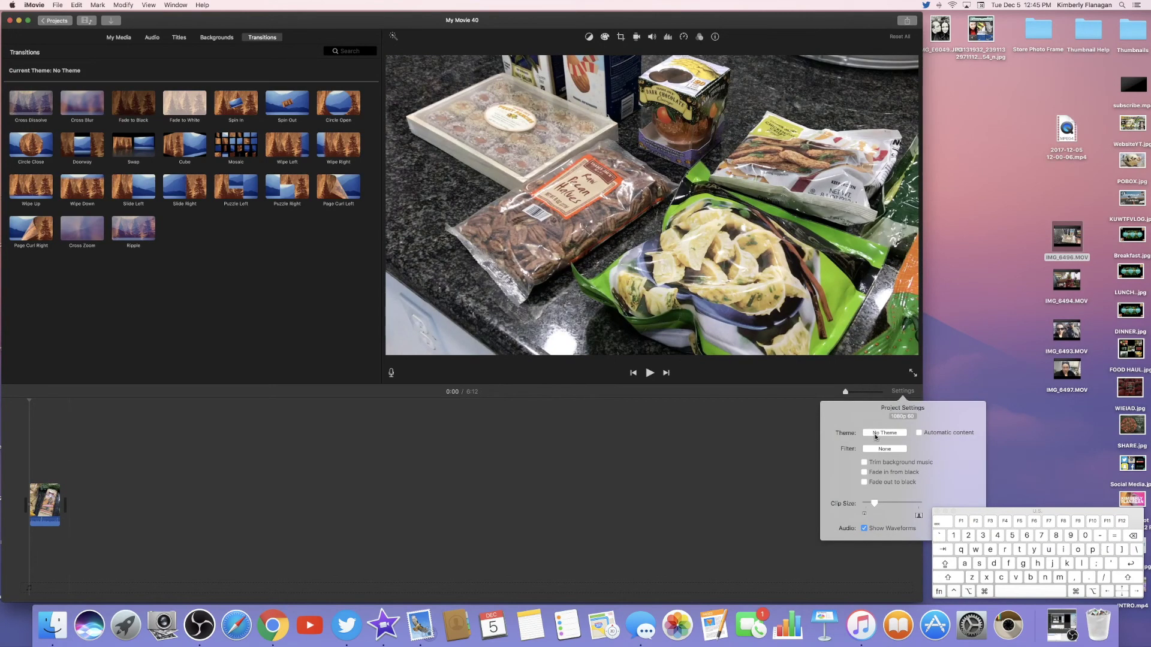
{"action": "left_click", "coordinate": [886, 435]}
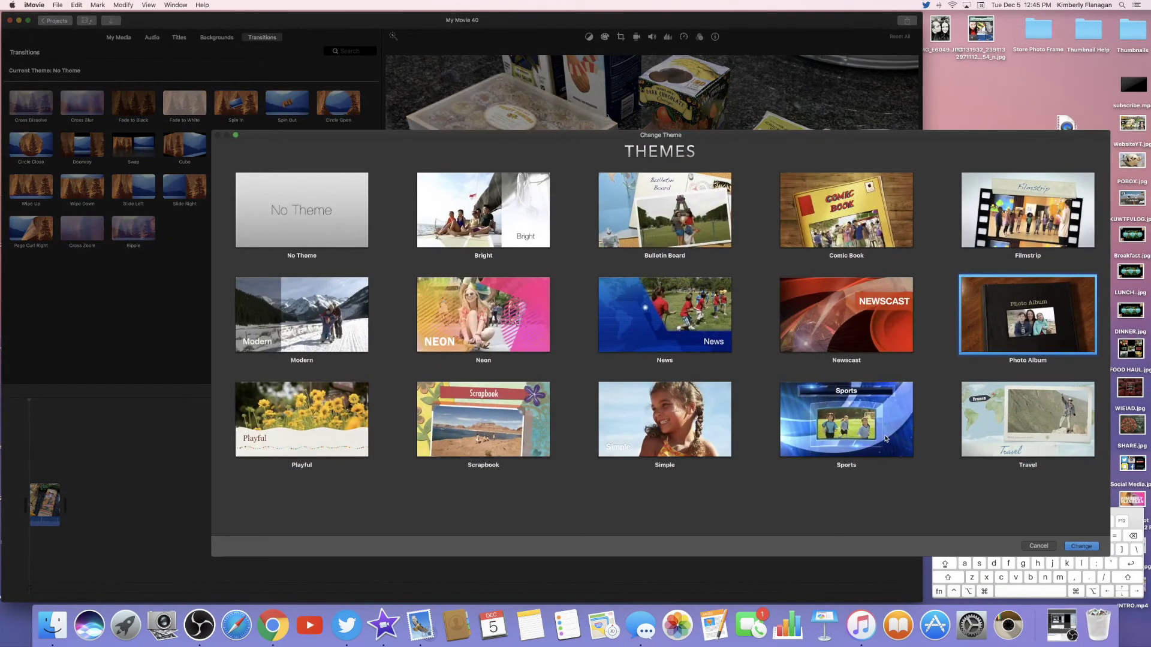
{"action": "mouse_move", "coordinate": [976, 316]}
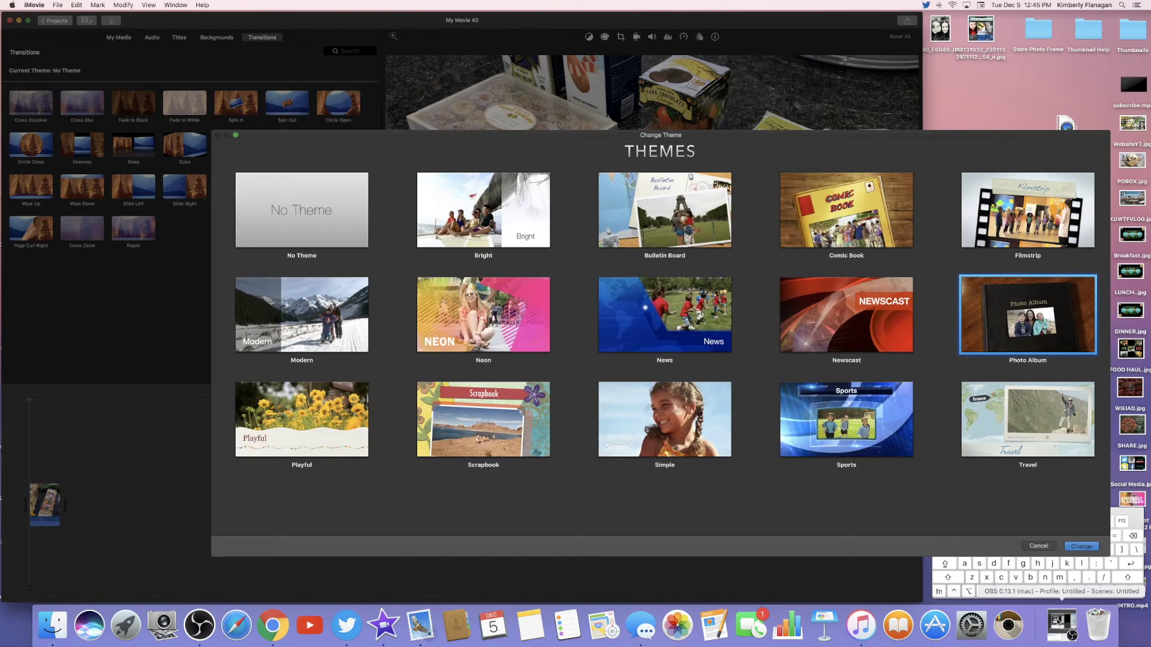
{"action": "left_click", "coordinate": [1082, 547]}
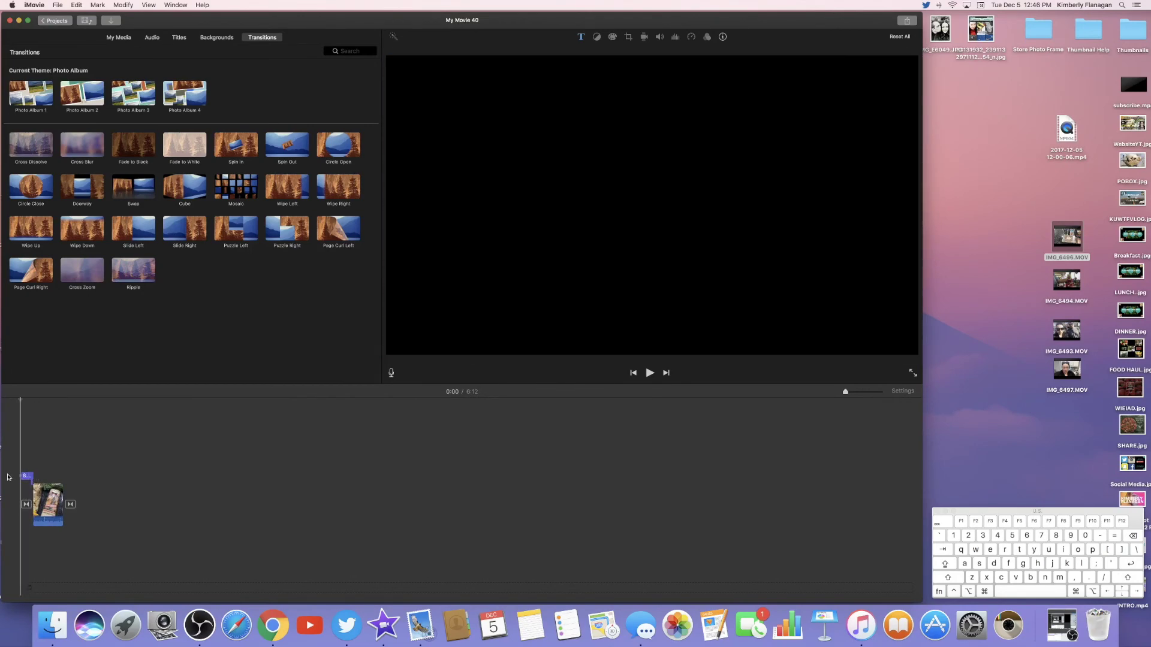
Play the themed opening, then turn off automatic content and remove the opening title and transitions
{"action": "key", "text": "space"}
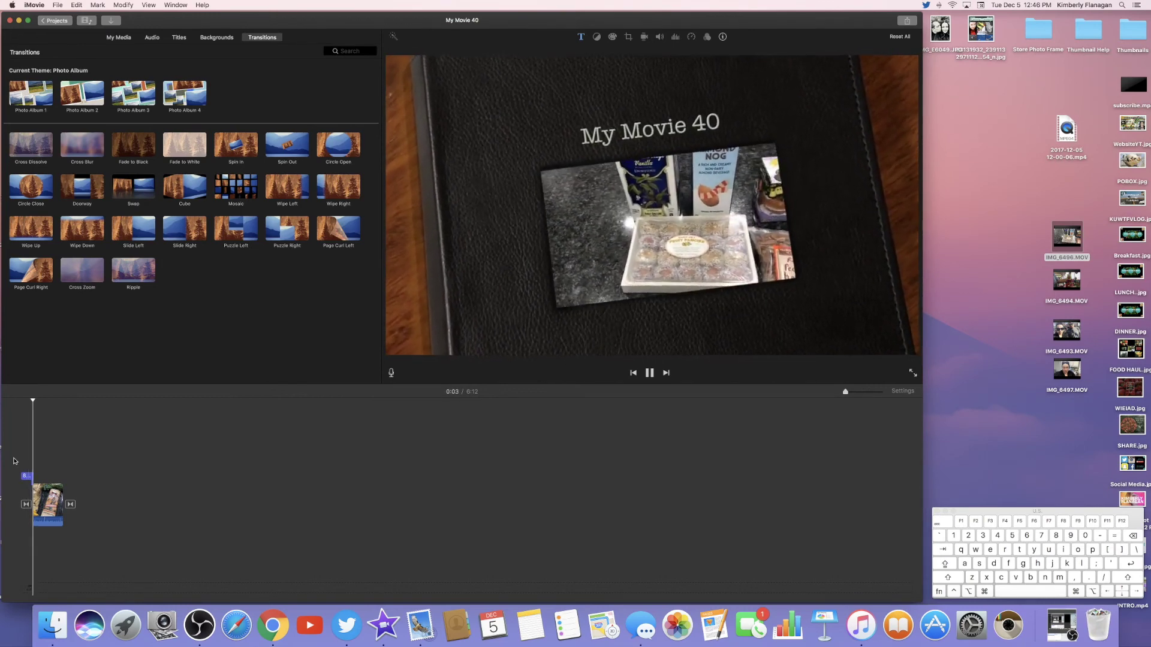
{"action": "key", "text": "space"}
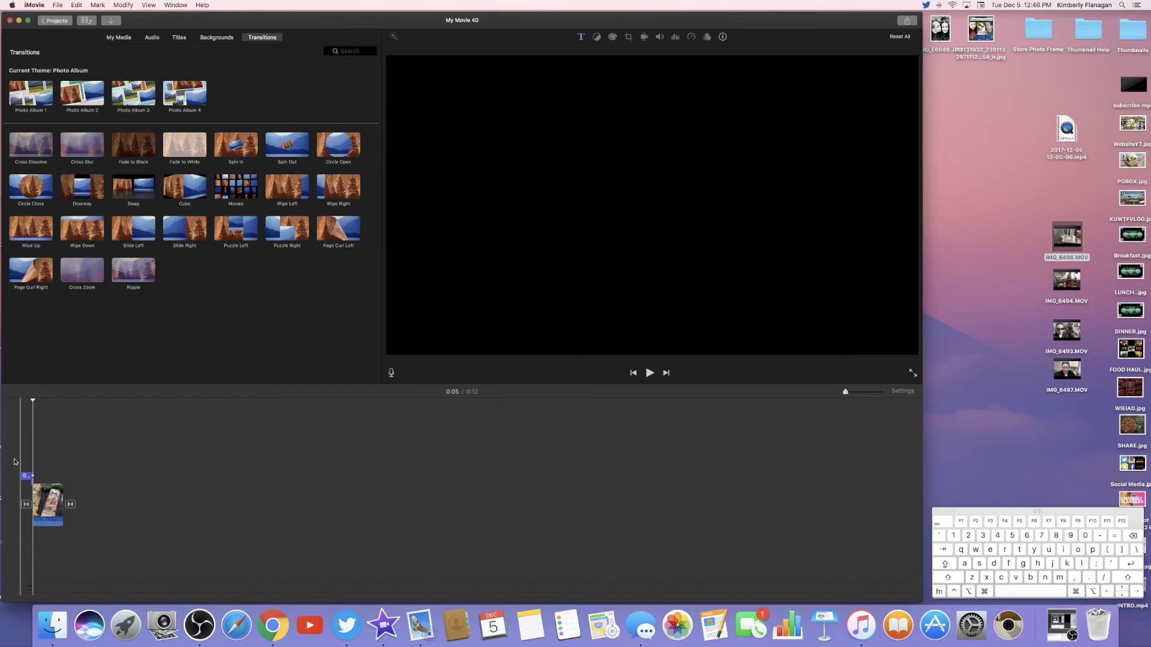
{"action": "left_click", "coordinate": [25, 478]}
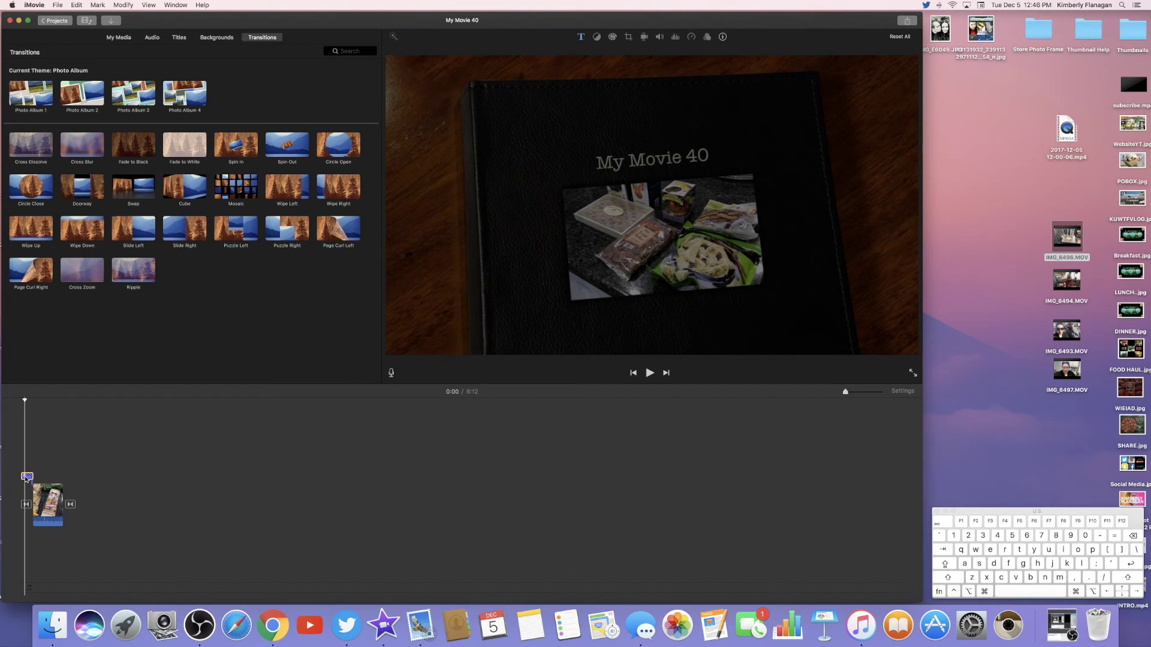
{"action": "key", "text": "Delete"}
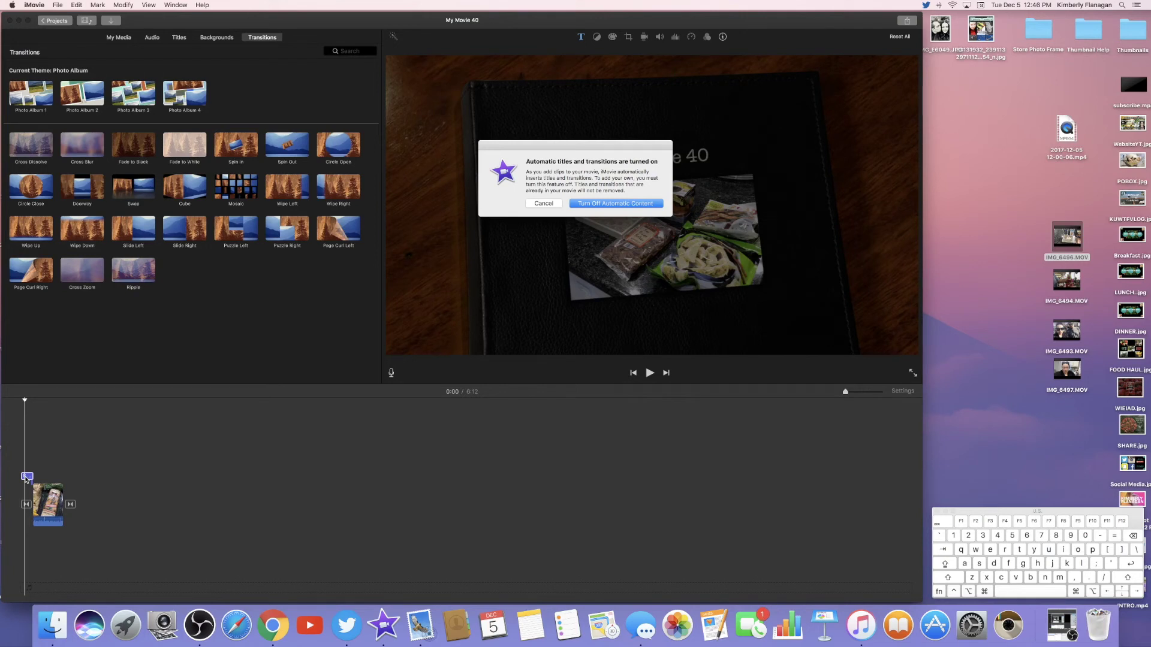
{"action": "left_click", "coordinate": [612, 204]}
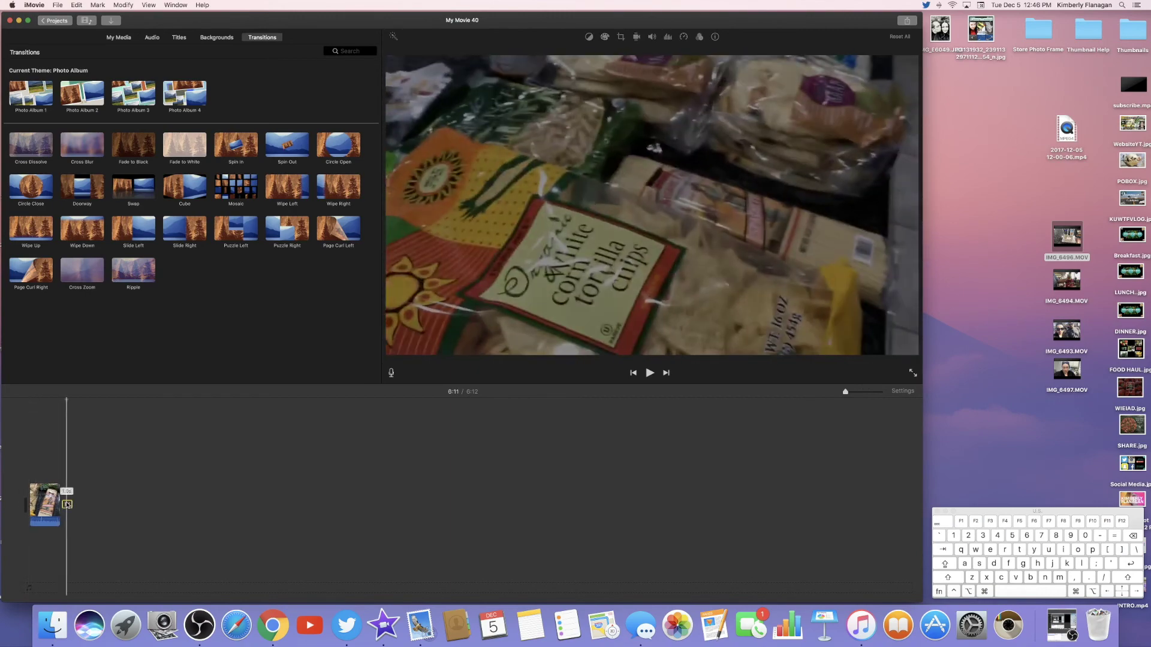
Place the theme's Lower Third 1 title at the start of the clip with the text "hey guys!" and play it
{"action": "left_click", "coordinate": [179, 38]}
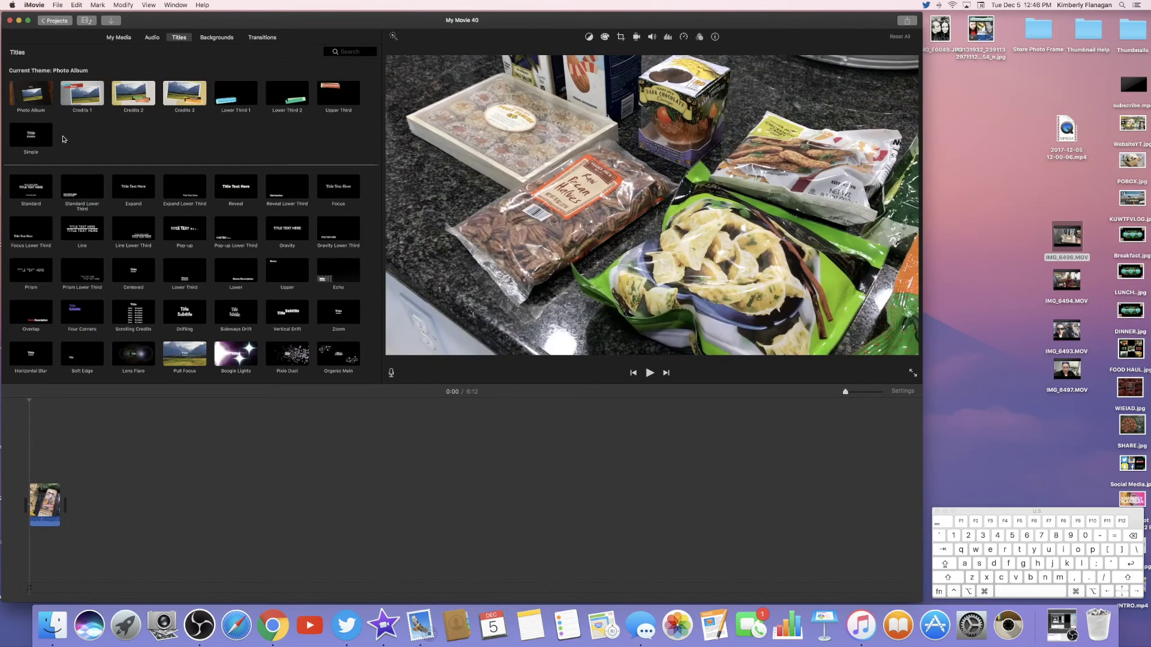
{"action": "left_click", "coordinate": [235, 93]}
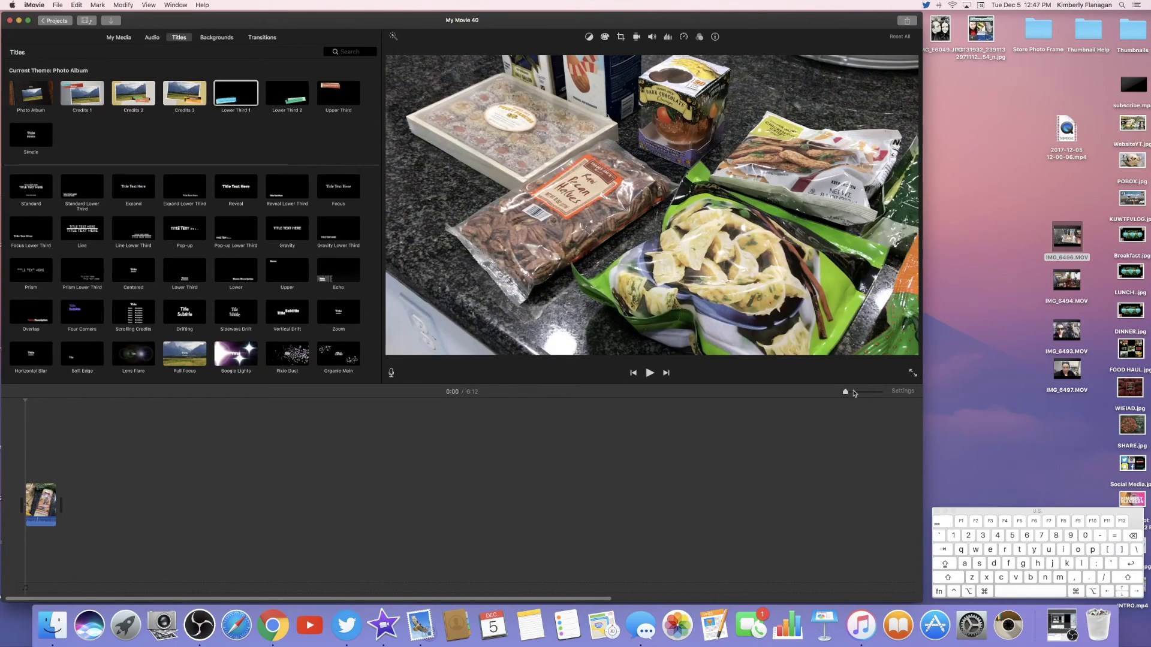
{"action": "left_click", "coordinate": [853, 393]}
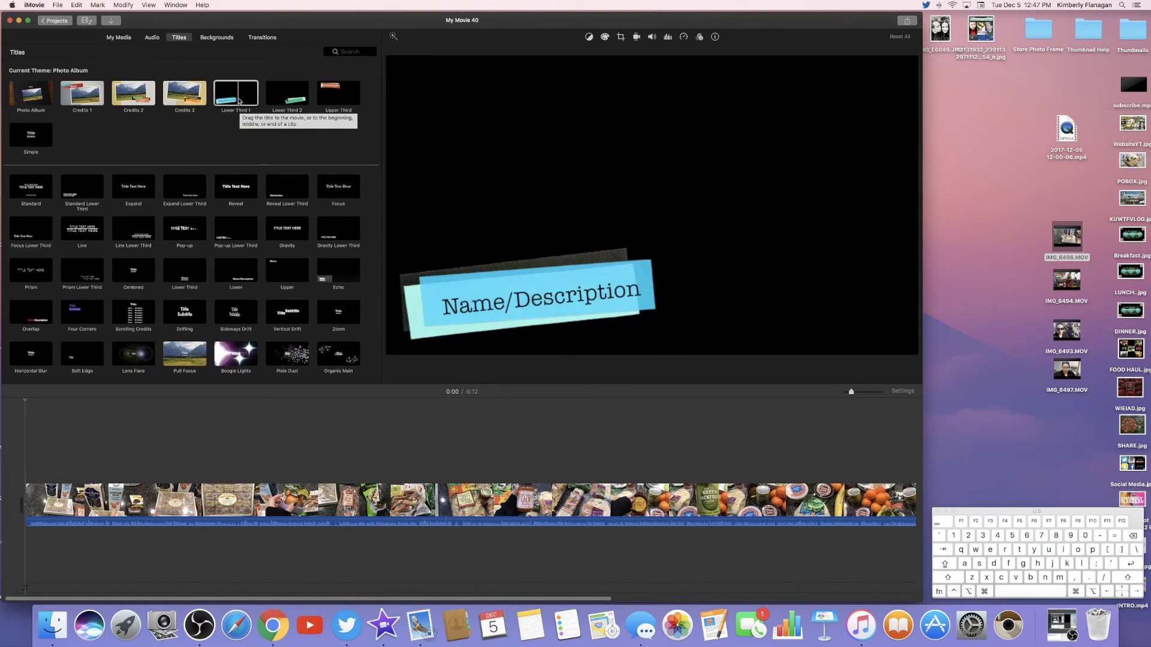
{"action": "left_click_drag", "start_coordinate": [239, 100], "coordinate": [24, 445]}
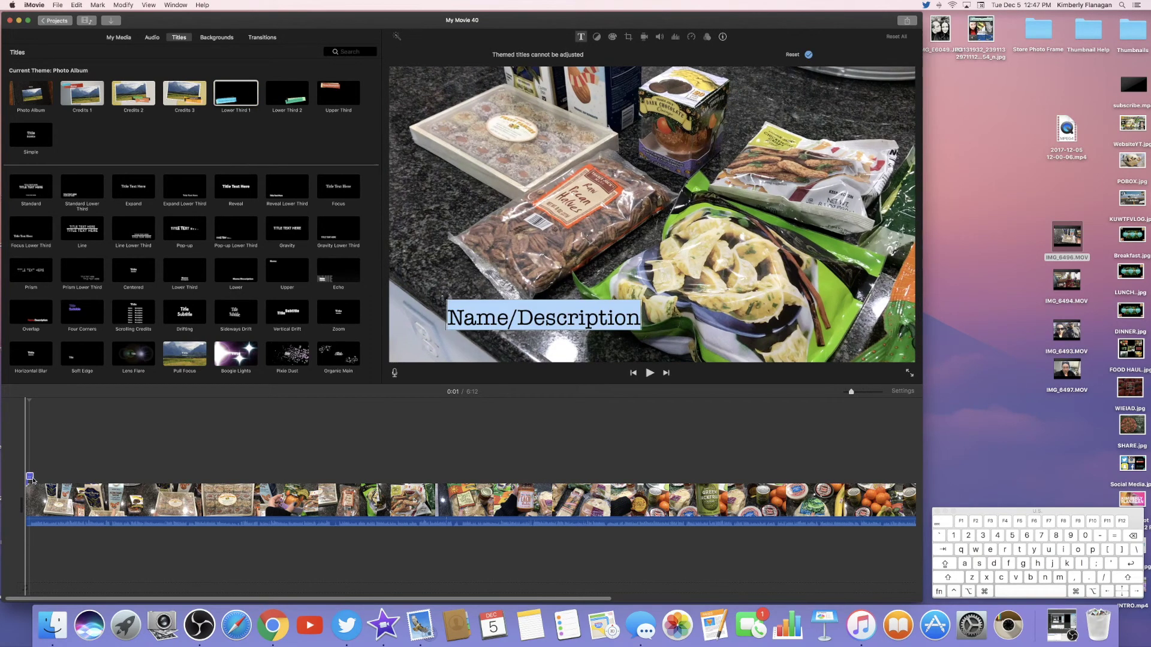
{"action": "type", "text": "hey guys!"}
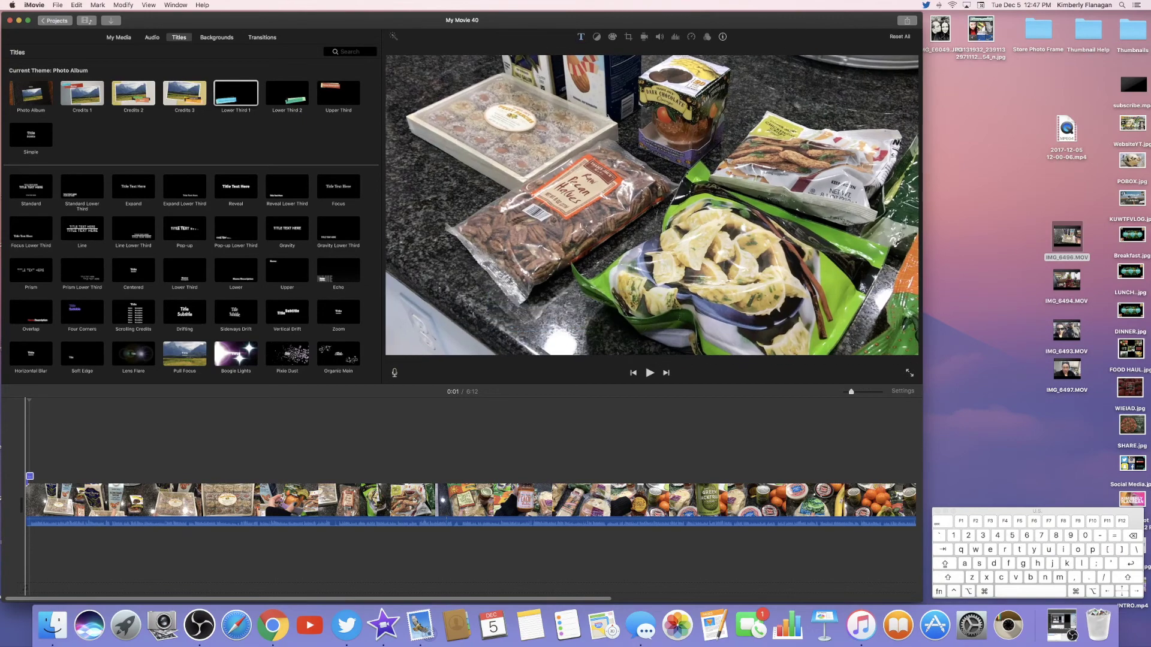
{"action": "left_click", "coordinate": [24, 450]}
{"action": "key", "text": "space"}
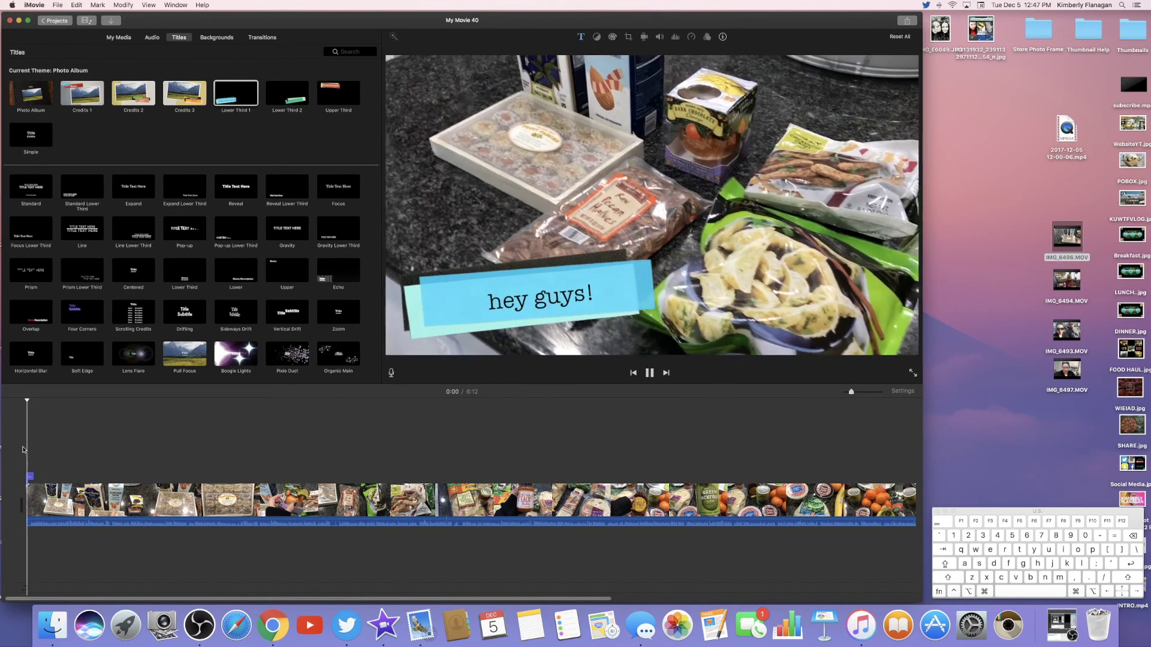
{"action": "key", "text": "space"}
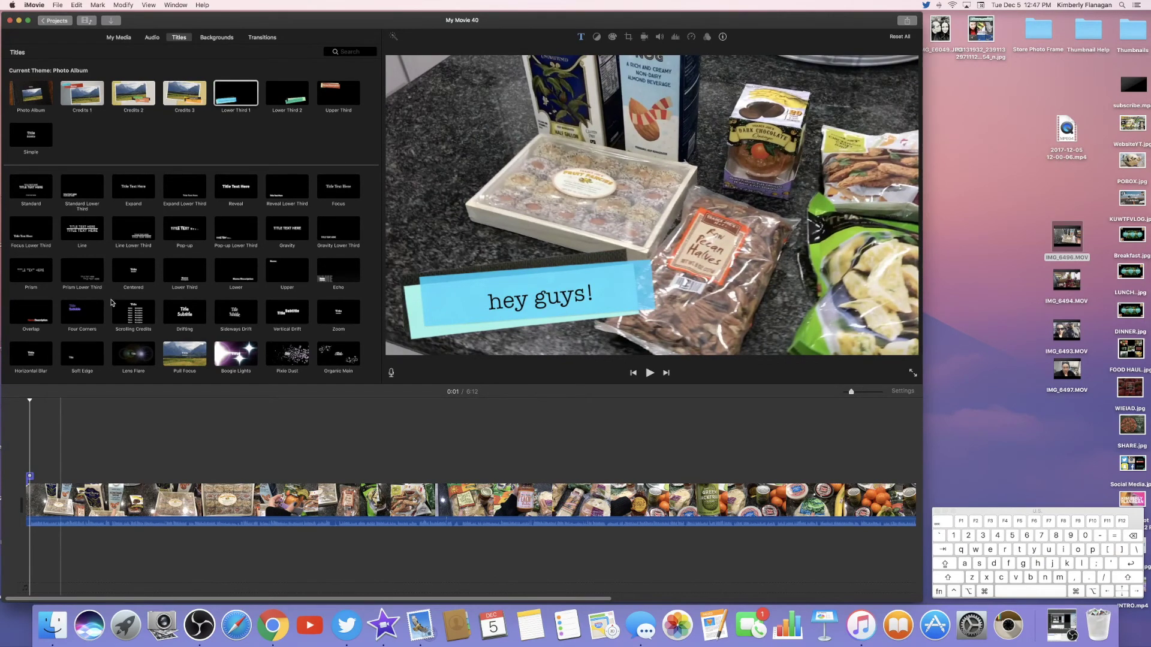
Add a Pop-up Lower Third title reading "HEY GUYS" directly after the first title and play both back
{"action": "left_click_drag", "start_coordinate": [236, 228], "coordinate": [35, 461]}
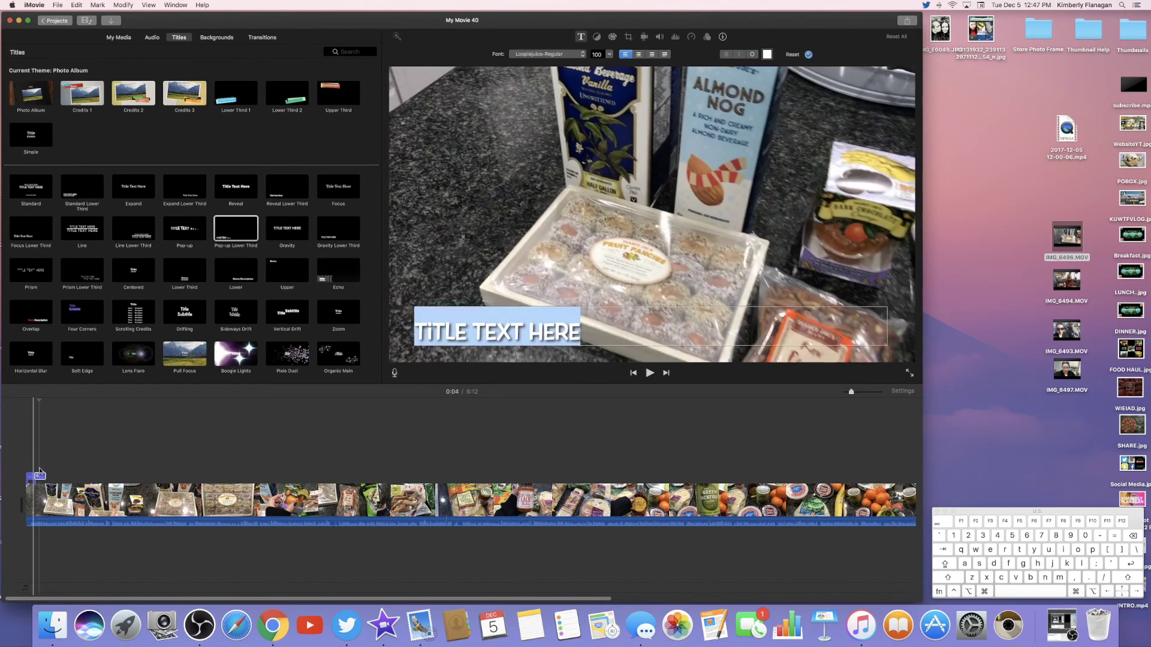
{"action": "type", "text": "HEY GUYS!"}
{"action": "left_click", "coordinate": [18, 452]}
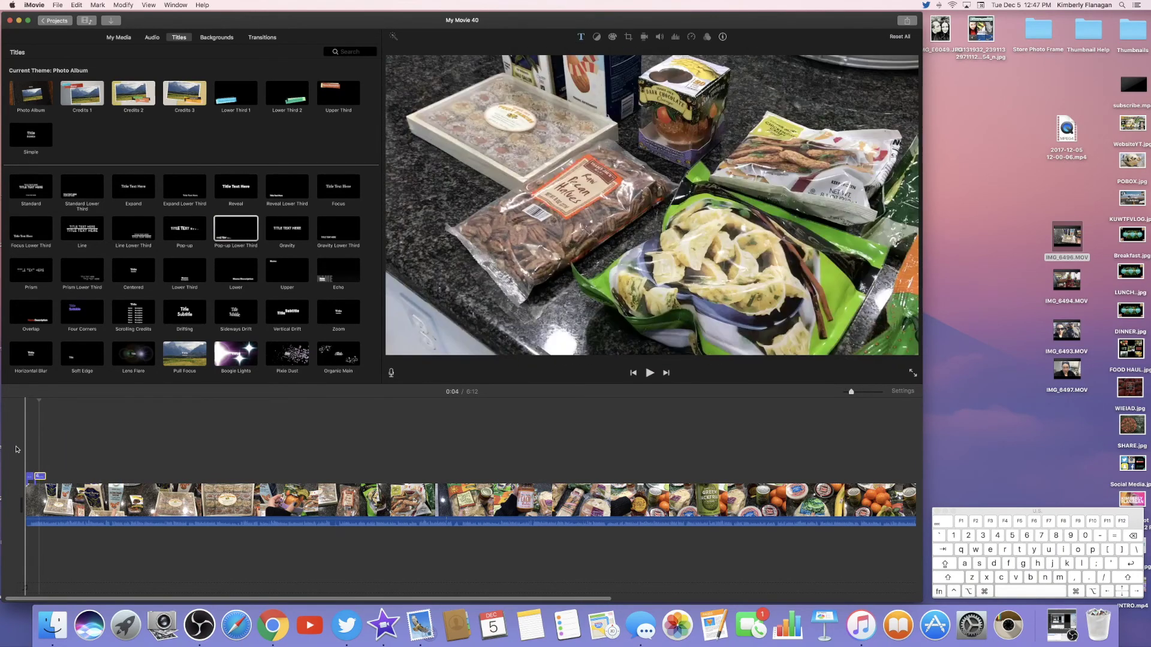
{"action": "key", "text": "space"}
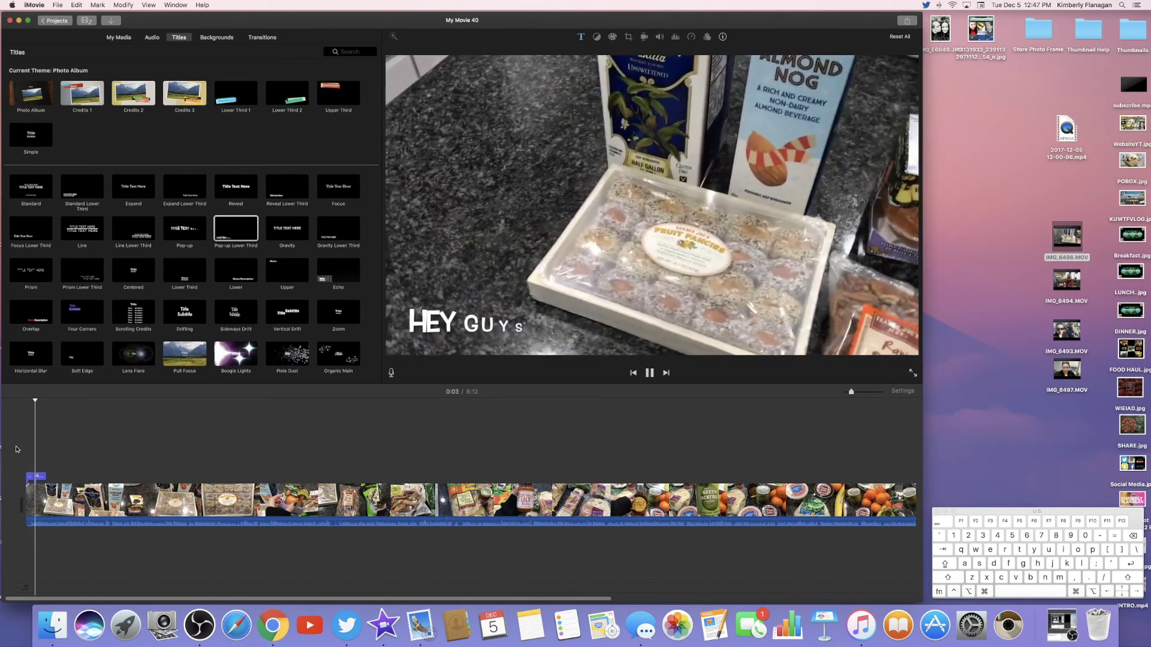
{"action": "key", "text": "space"}
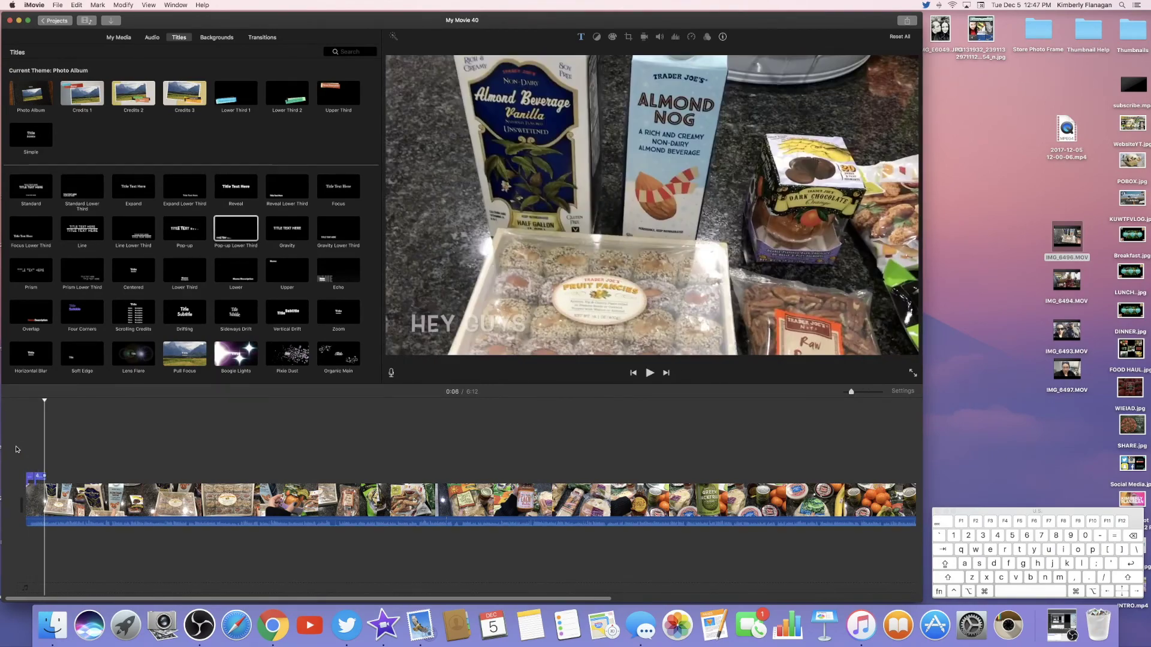
Set the font of the Pop-up Lower Third title "HEY GUYS" to Didot, and show the available transitions
{"action": "left_click", "coordinate": [30, 479]}
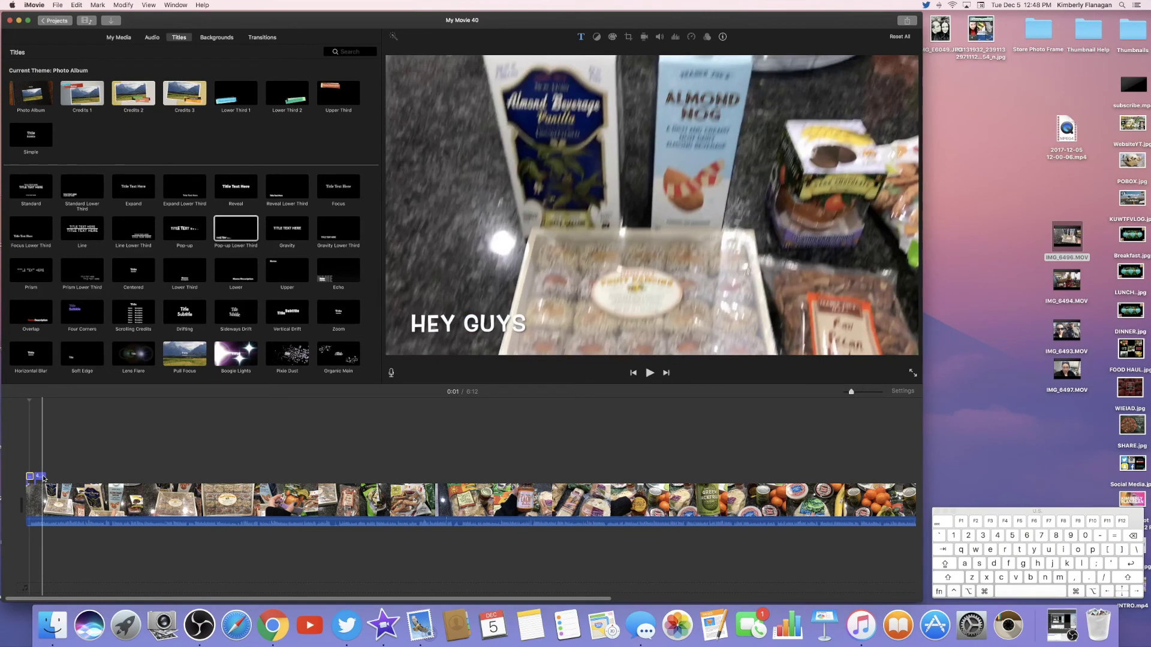
{"action": "left_click", "coordinate": [43, 478]}
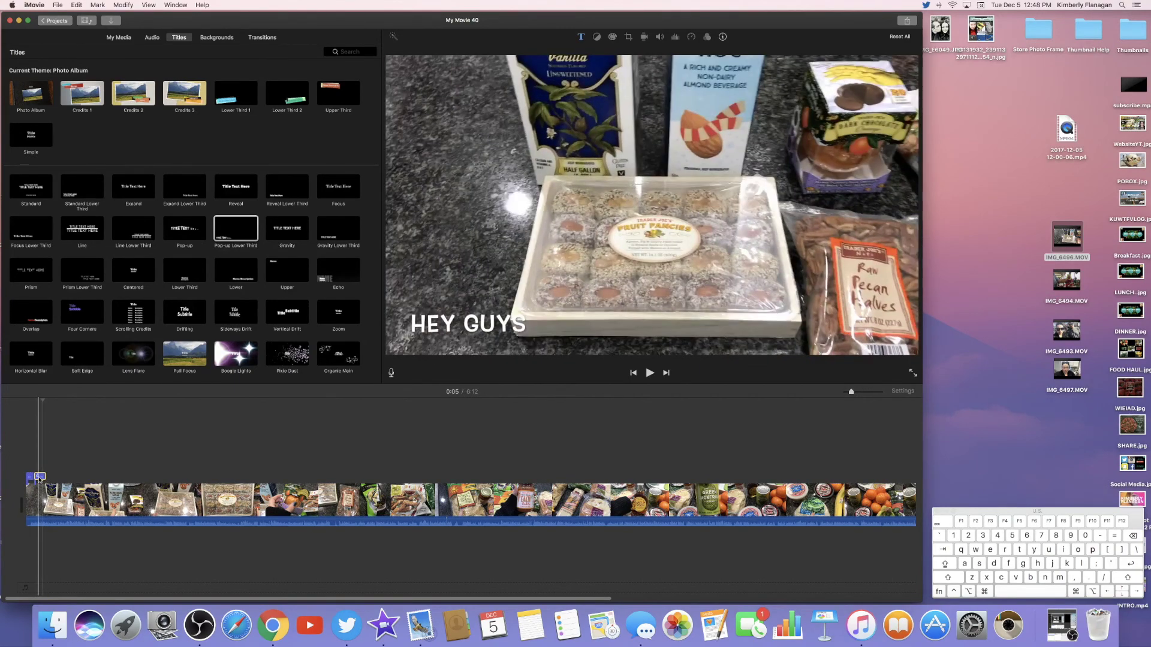
{"action": "double_click", "coordinate": [40, 479]}
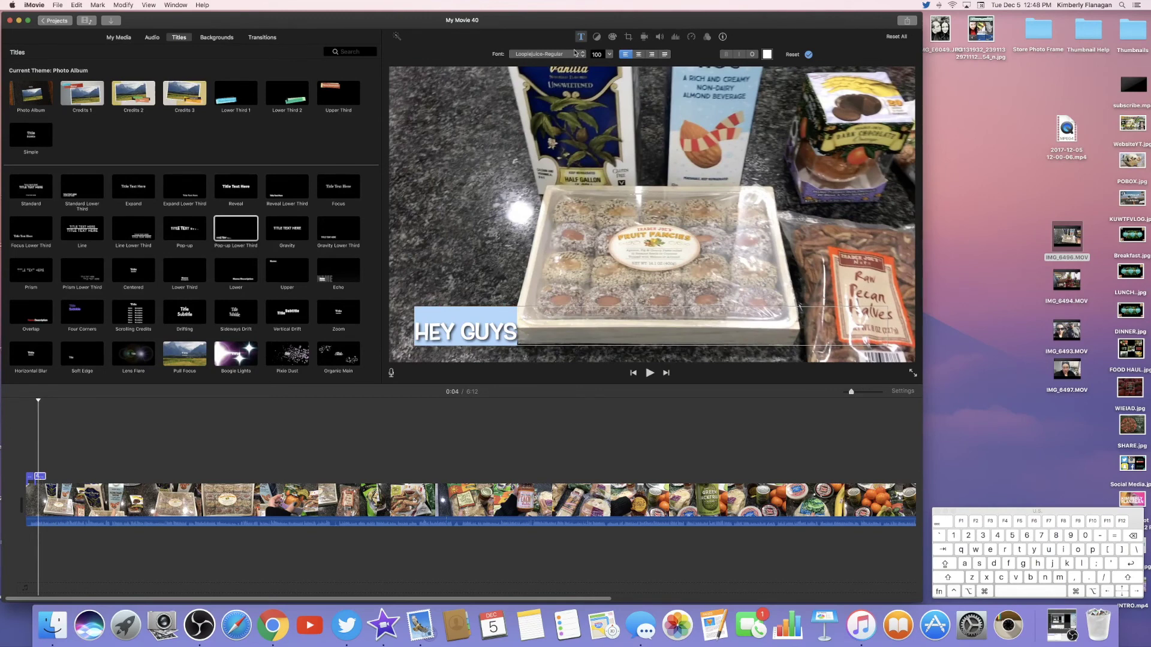
{"action": "left_click", "coordinate": [536, 55]}
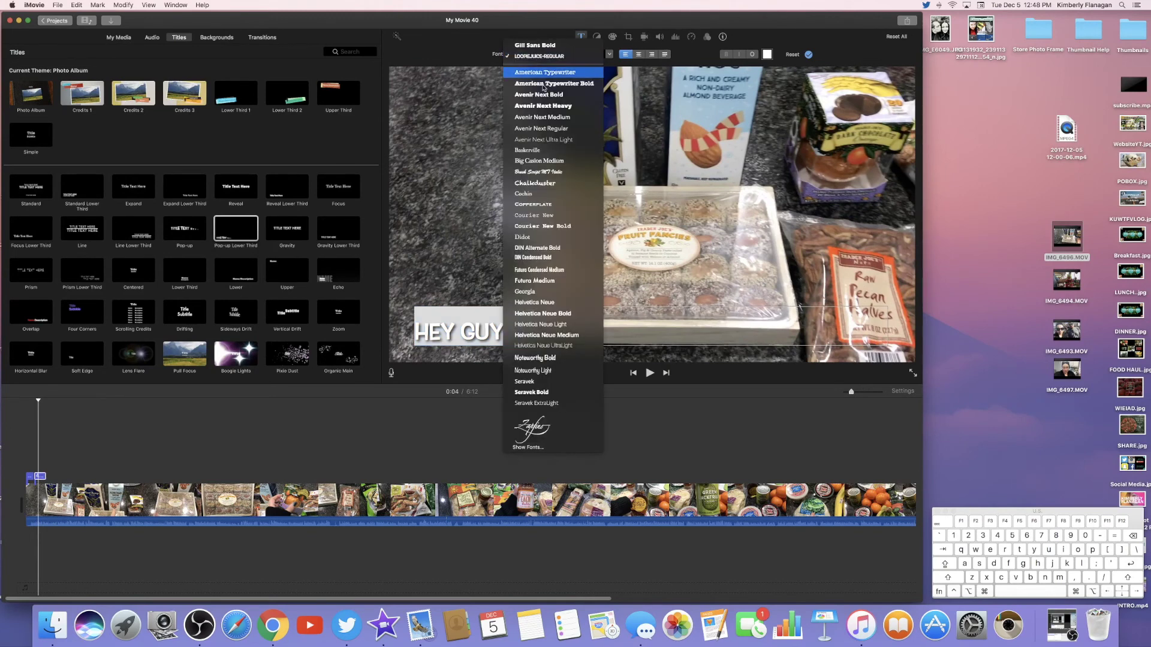
{"action": "left_click", "coordinate": [525, 237]}
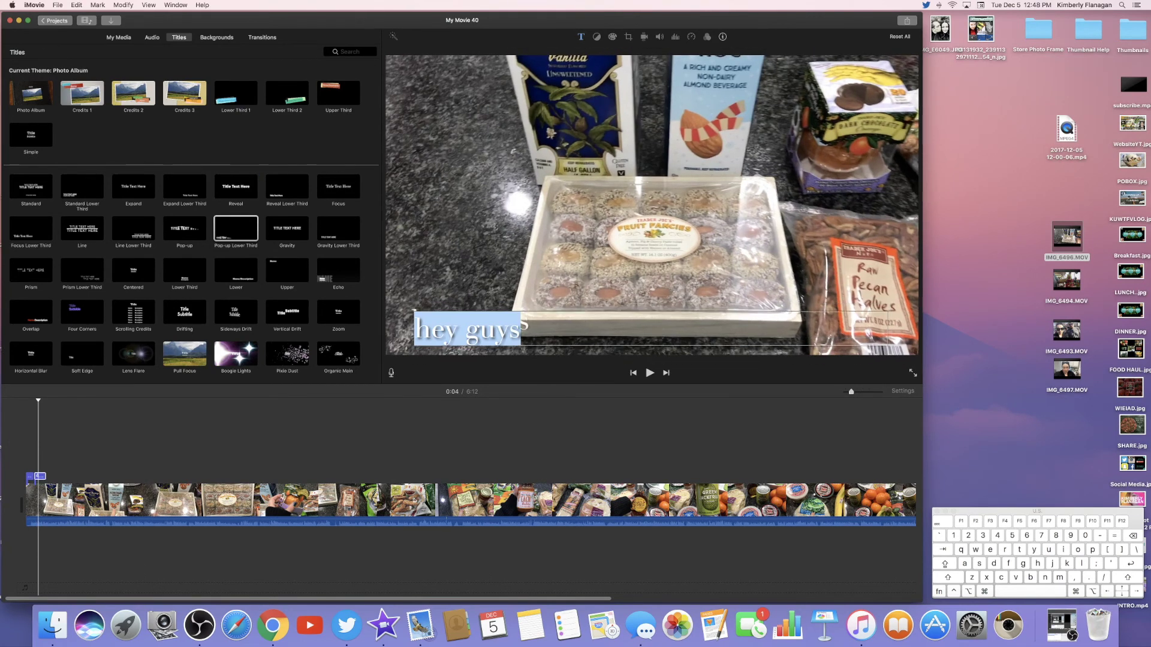
{"action": "left_click", "coordinate": [262, 37]}
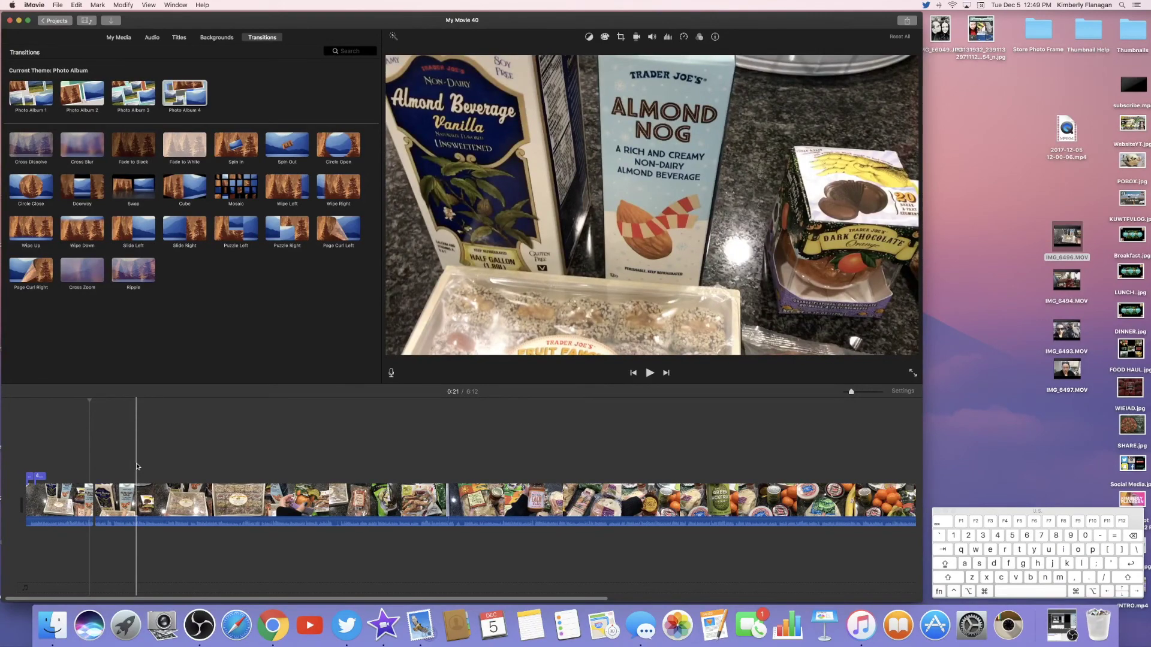
Export the movie to the Desktop as a video and audio file named "Editing" at 1080p 60, high quality, with faster compression
{"action": "left_click", "coordinate": [907, 22]}
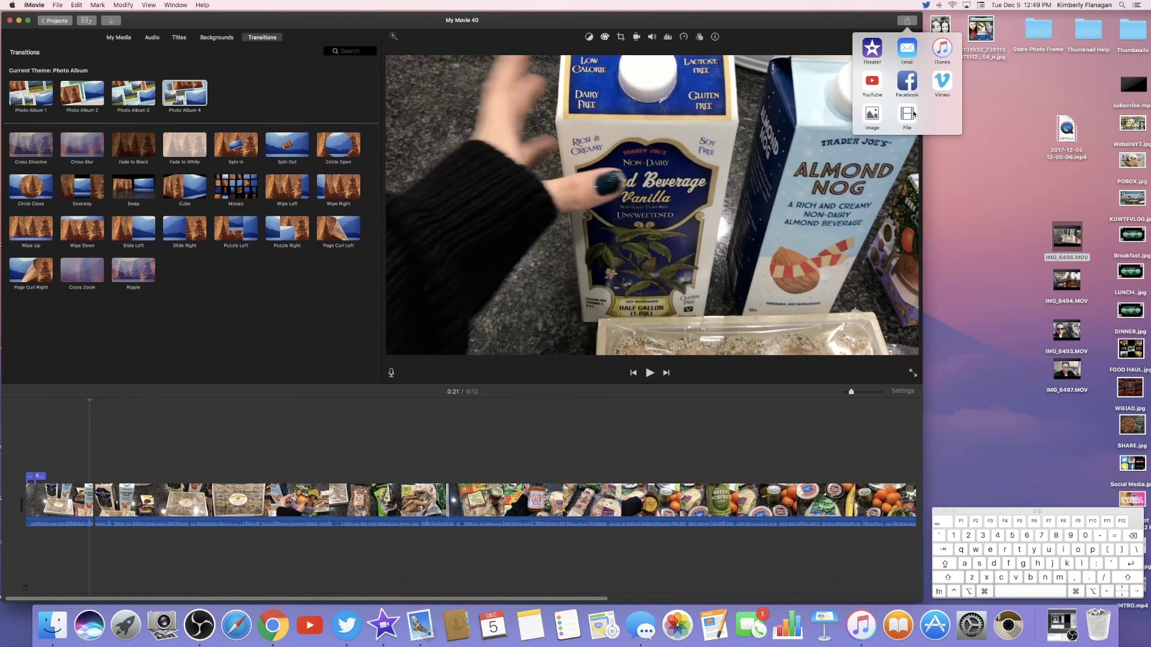
{"action": "left_click", "coordinate": [908, 114]}
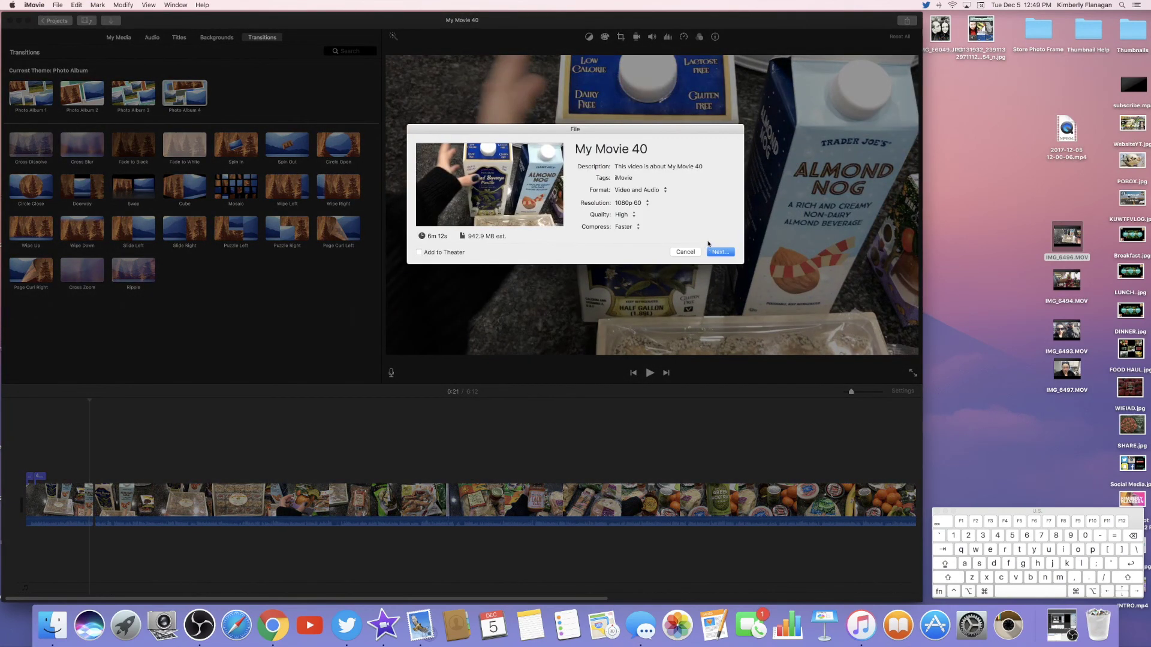
{"action": "left_click", "coordinate": [716, 252]}
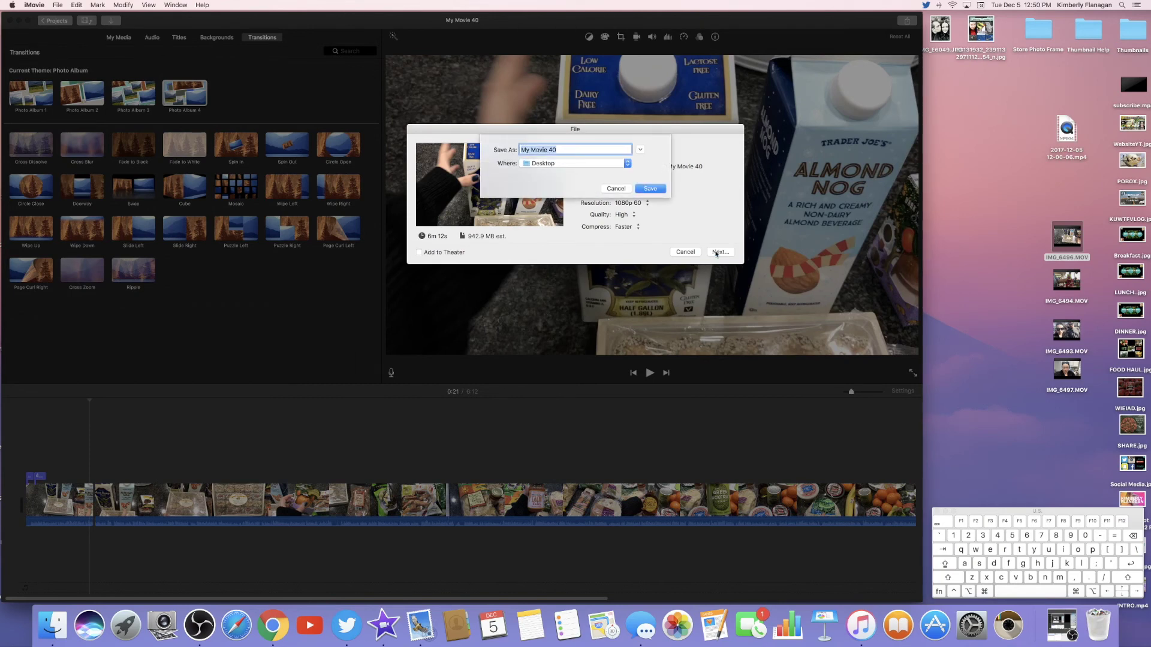
{"action": "type", "text": "Editing"}
{"action": "left_click", "coordinate": [650, 188]}
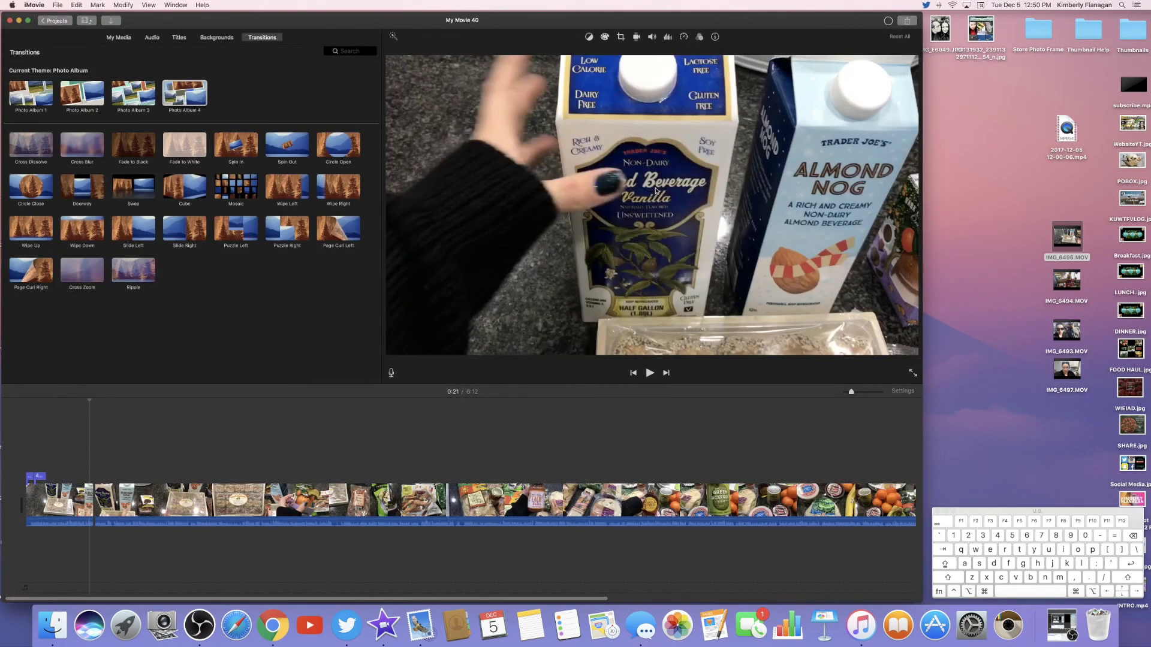